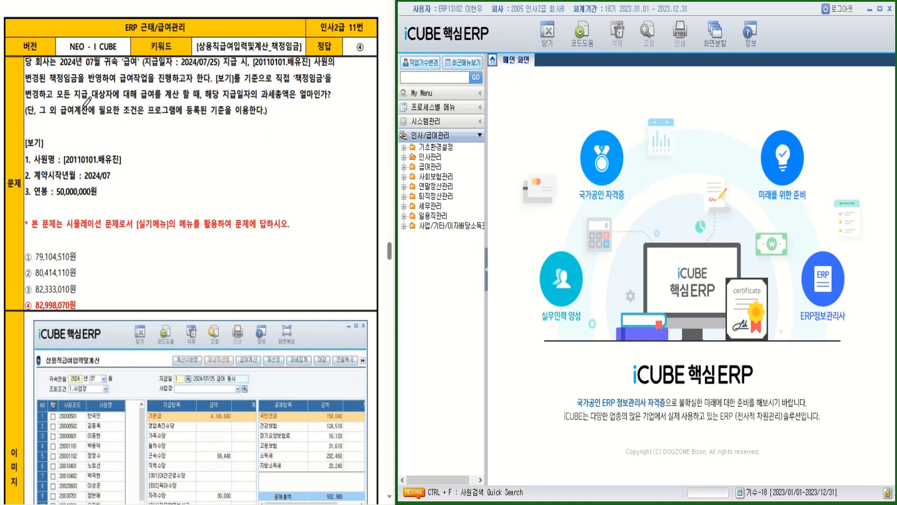
Mark the question's key conditions: 2024년 07월, payment date 2024/07/25, the employee, direct change, all payees and the 과세총액 asked for
left_click_drag(98, 69, 60, 70)
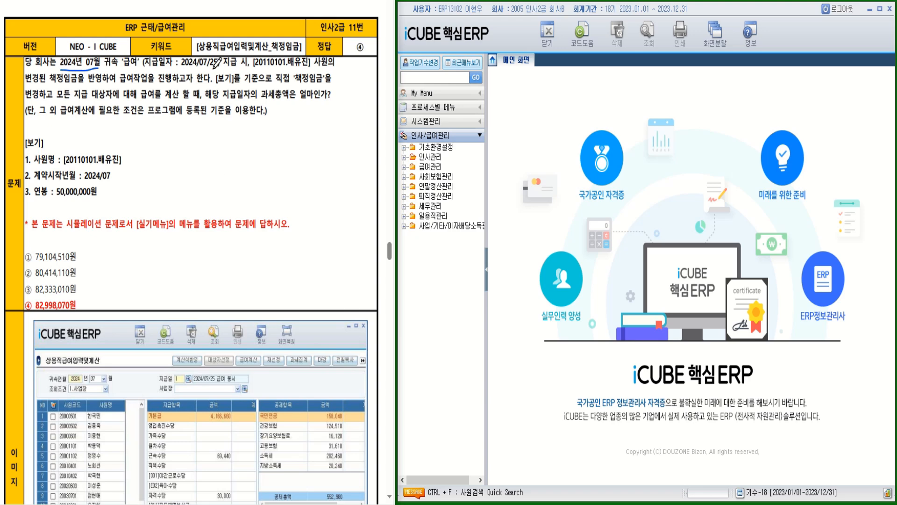
left_click_drag(214, 69, 187, 69)
left_click_drag(307, 69, 282, 70)
mouse_move(282, 84)
left_mouse_down()
mouse_move(276, 71)
mouse_move(287, 70)
mouse_move(283, 84)
left_mouse_up()
mouse_move(38, 91)
left_mouse_down()
mouse_move(22, 98)
mouse_move(38, 88)
mouse_move(111, 99)
left_mouse_up()
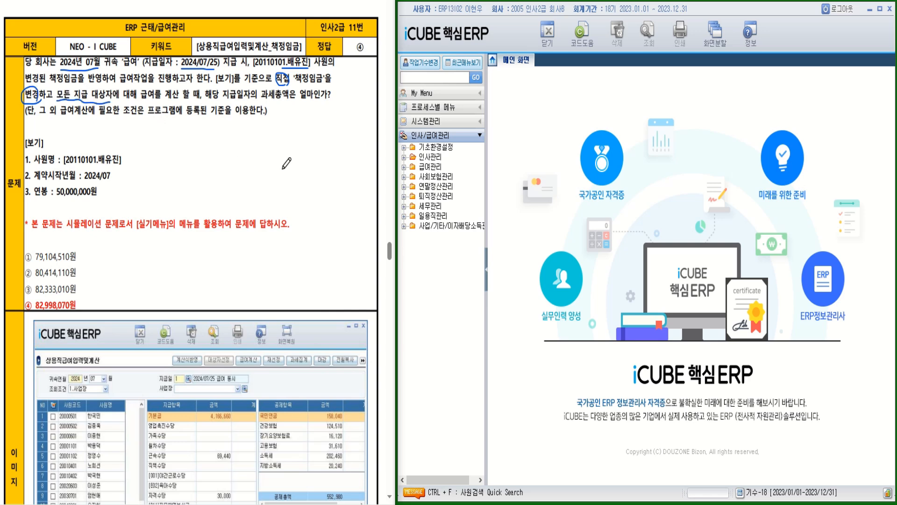
left_click_drag(257, 101, 331, 99)
Open 인사정보등록 and show the 책정임금 section in the 급여정보 of the employee named in the question
double_click(432, 157)
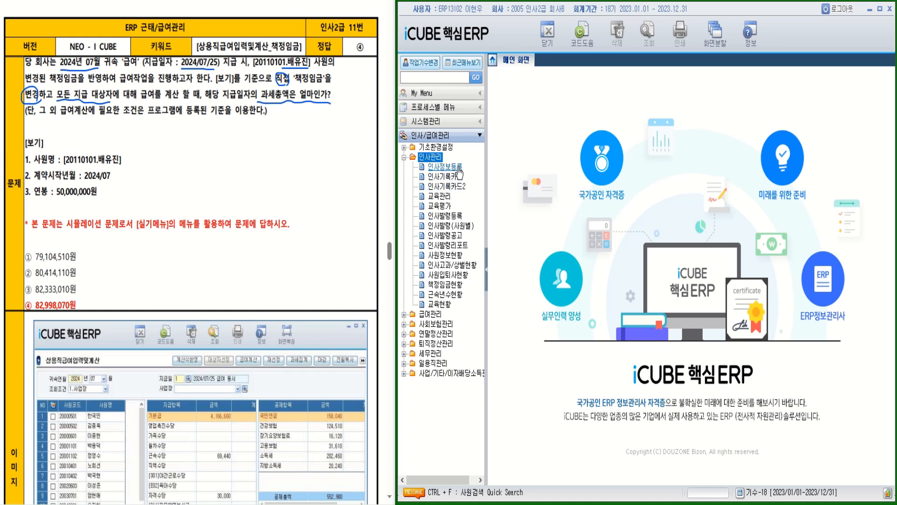
double_click(458, 168)
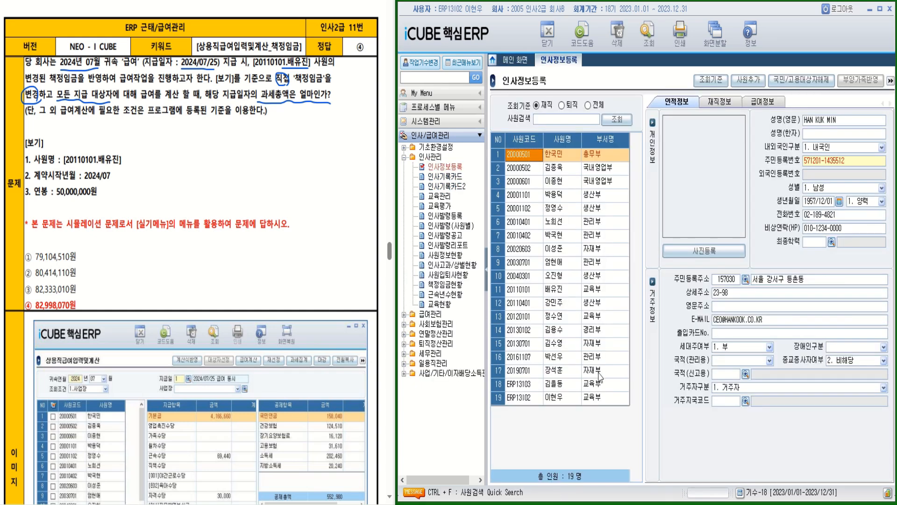
left_click(555, 292)
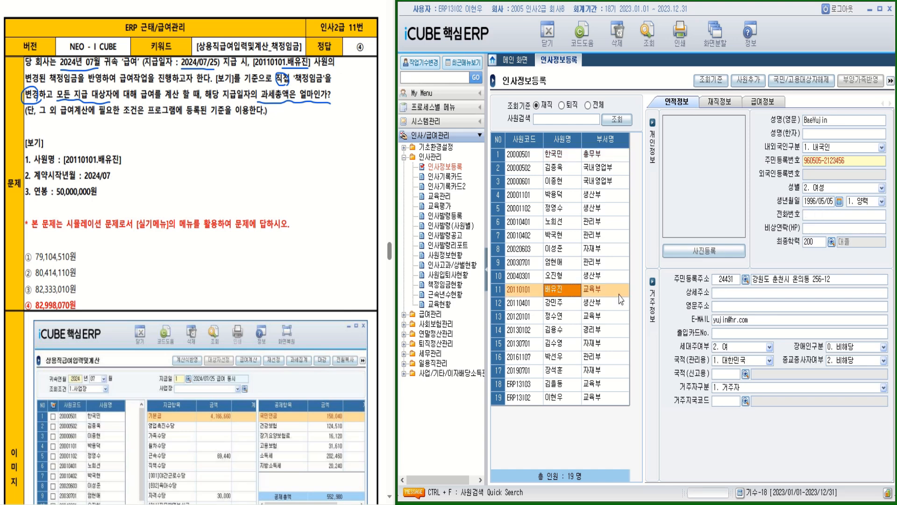
left_click(766, 103)
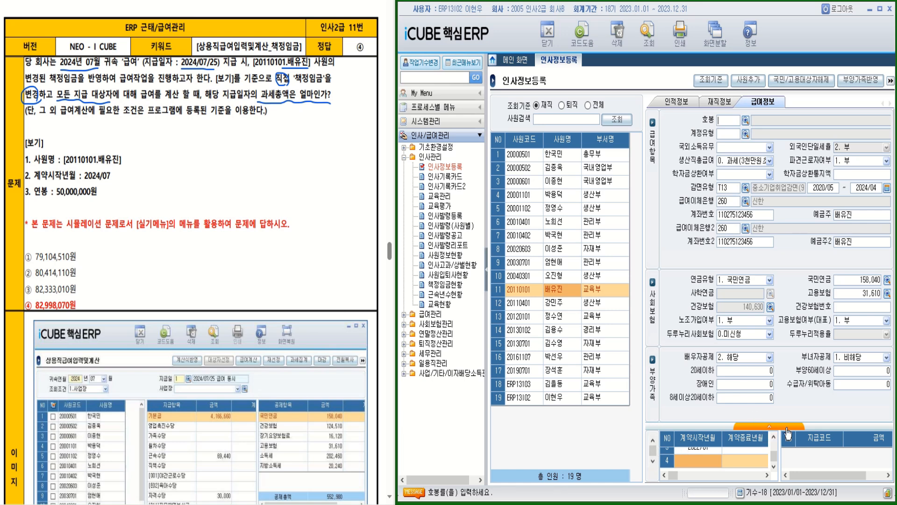
left_click_drag(801, 425, 805, 376)
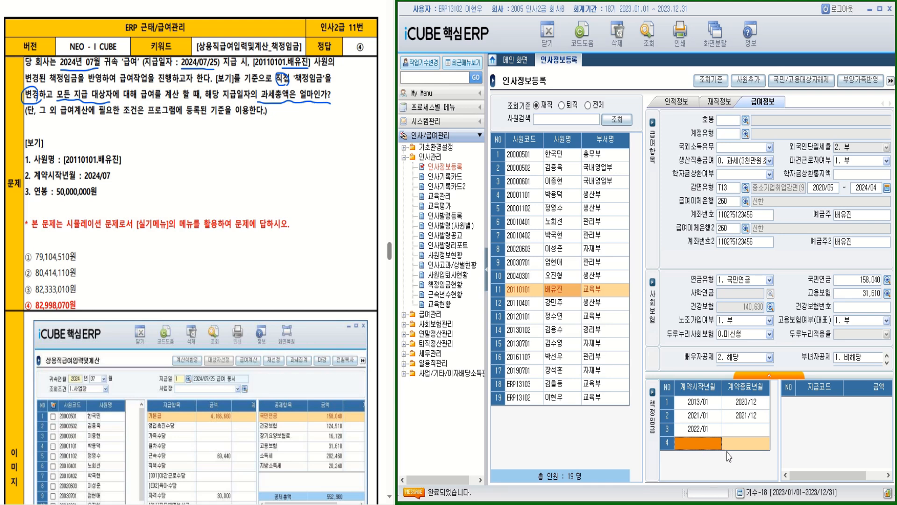
Add a new 책정임금 contract with the start month 2024/07 for this employee
type("202407")
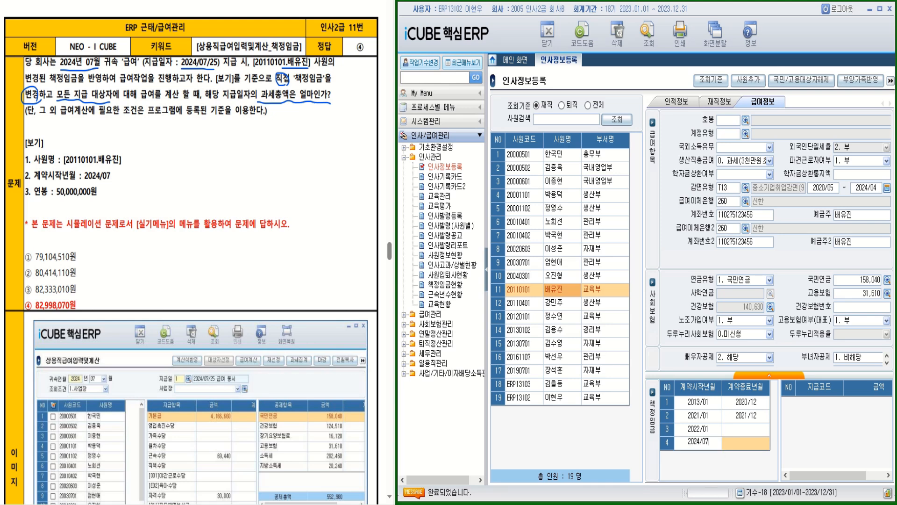
key("Return")
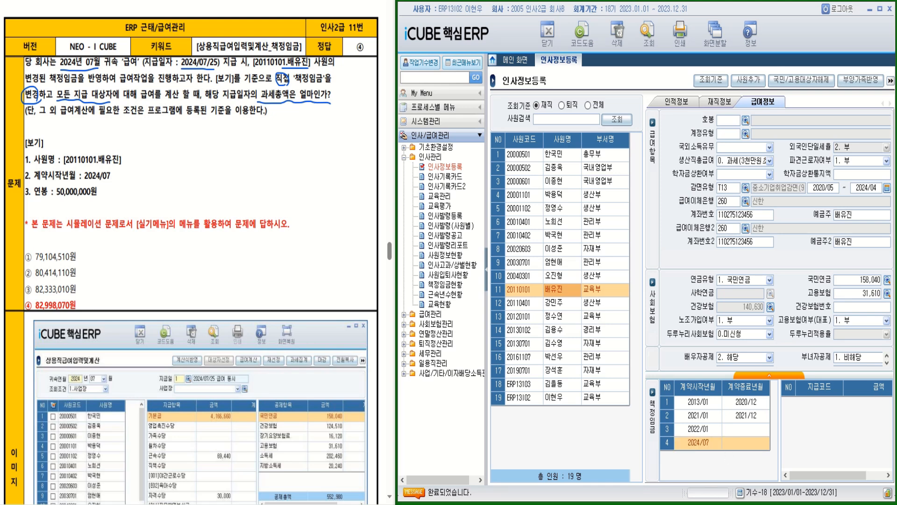
key("Return")
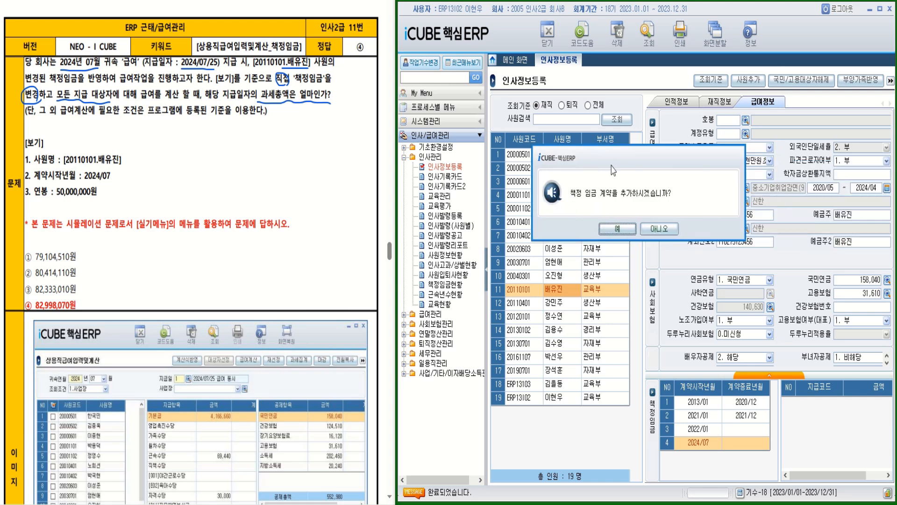
left_click(617, 228)
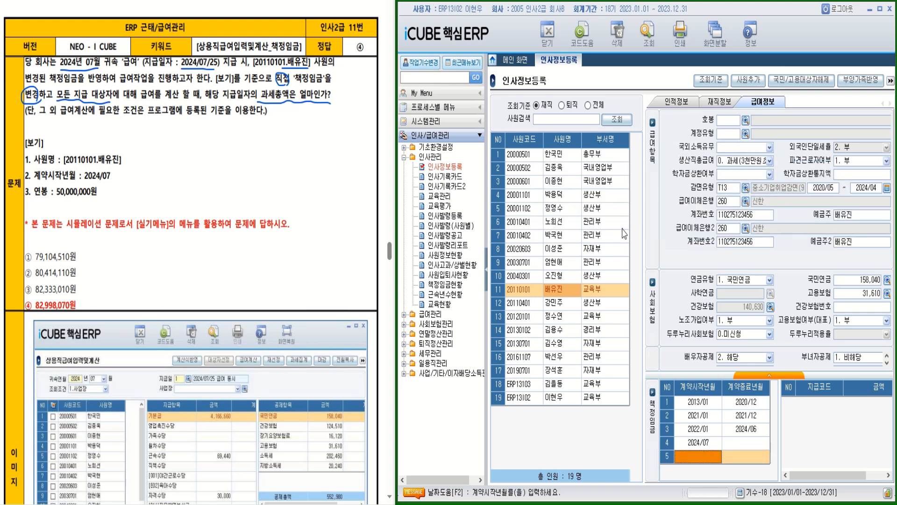
Select the 2024/07 contract and unmask its wage amounts, accepting the login password request with the field left blank
left_click(705, 442)
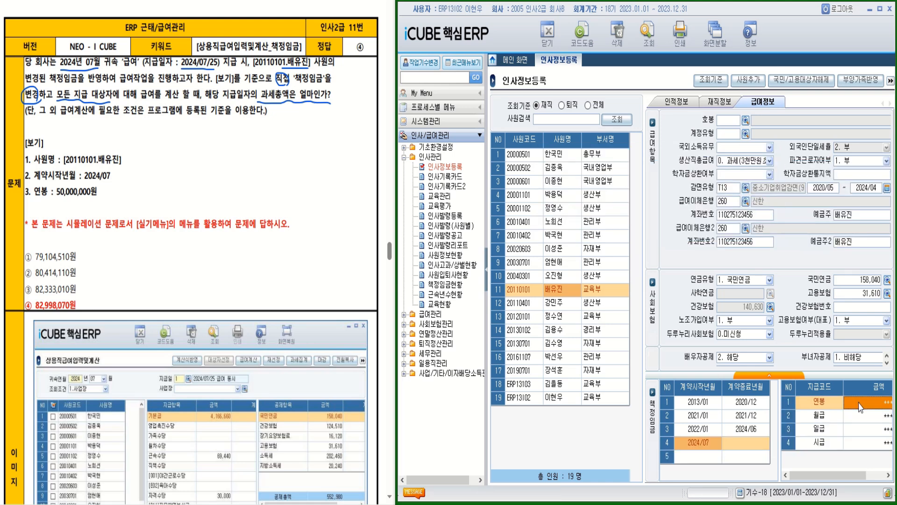
left_click(855, 402)
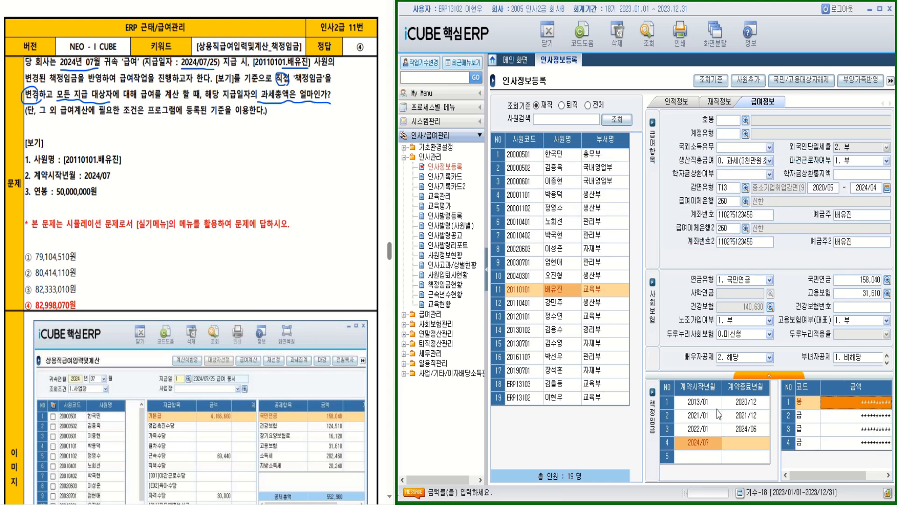
left_click(487, 269)
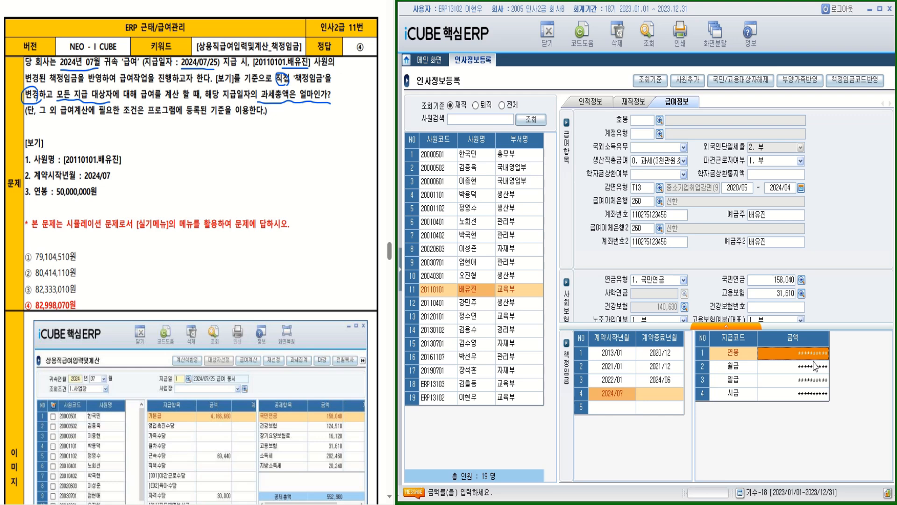
key("ctrl+F3")
left_click_drag(809, 195, 605, 204)
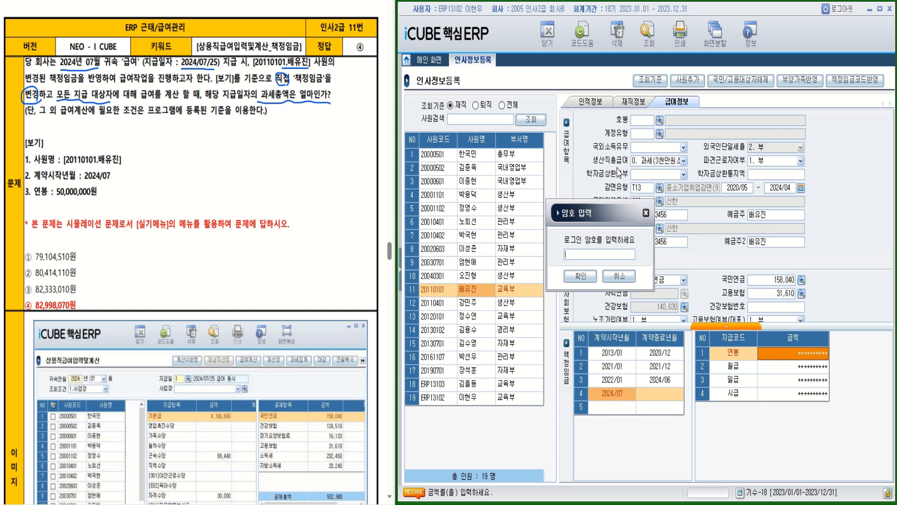
left_click(581, 276)
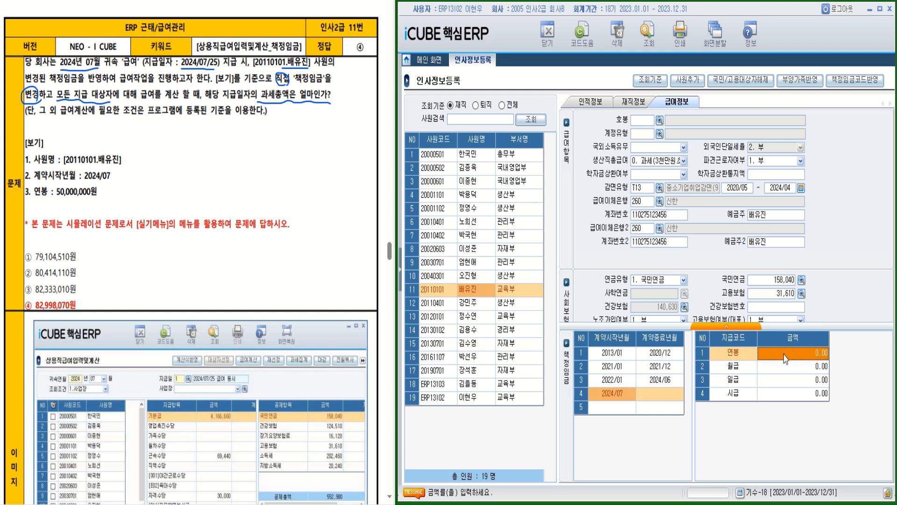
Underline the annual salary in the question and set the 2024/07 contract's 연봉 to 50,000,000
left_click_drag(96, 200, 54, 200)
type("50,")
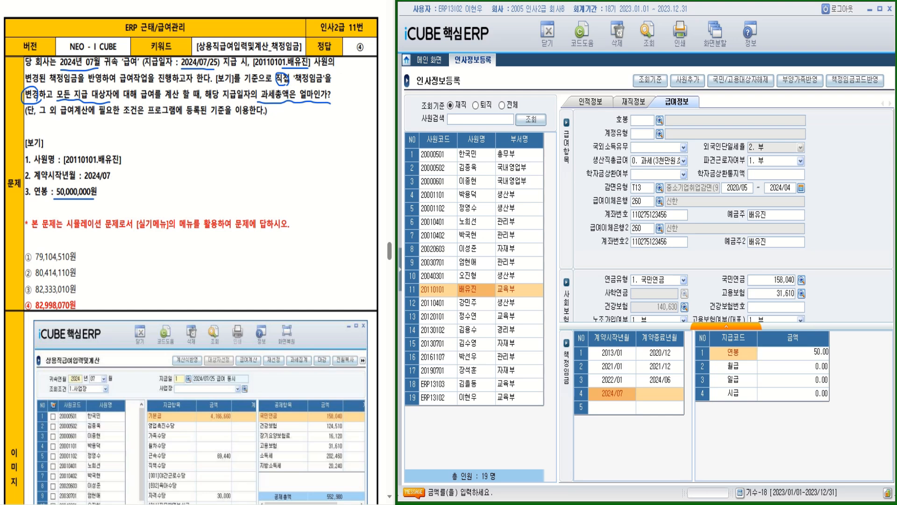
type("000,000")
key("Return")
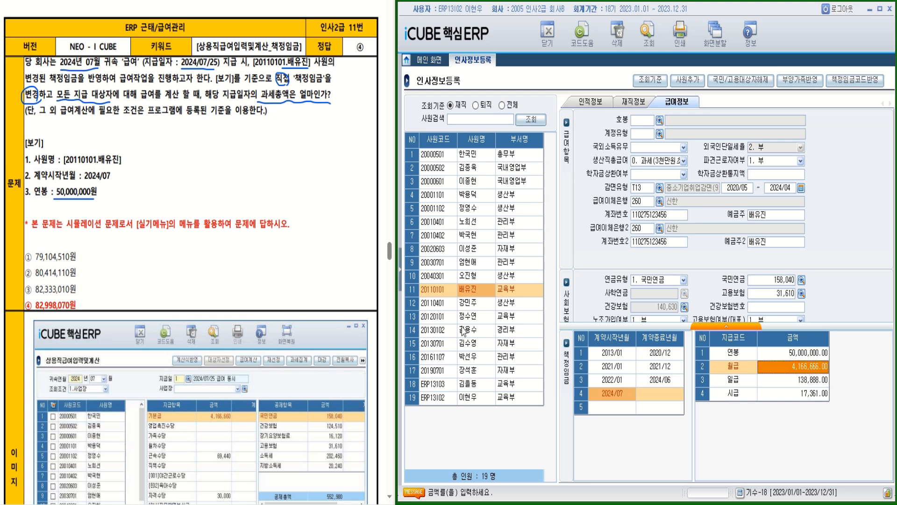
Switch through several other employees, then return to the edited employee and check the amounts of the 2024/07 contract
left_click(451, 304)
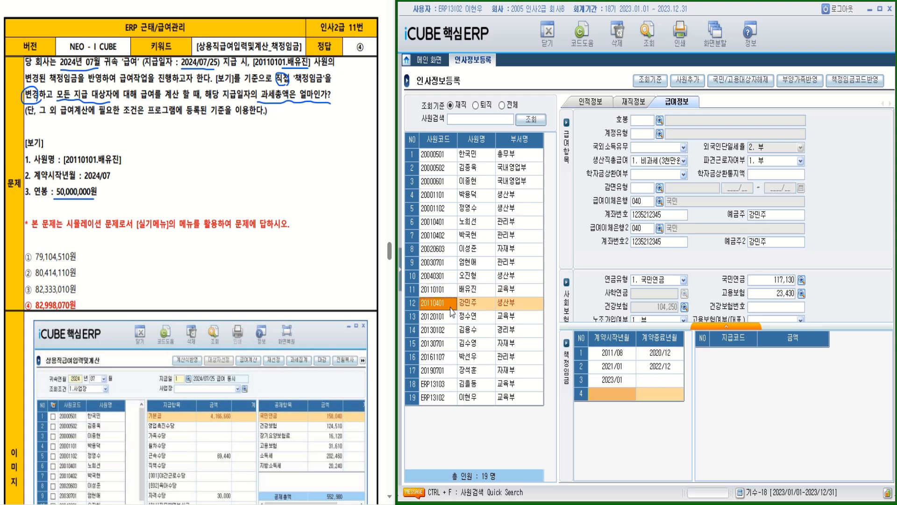
left_click(456, 222)
left_click(455, 249)
left_click(466, 347)
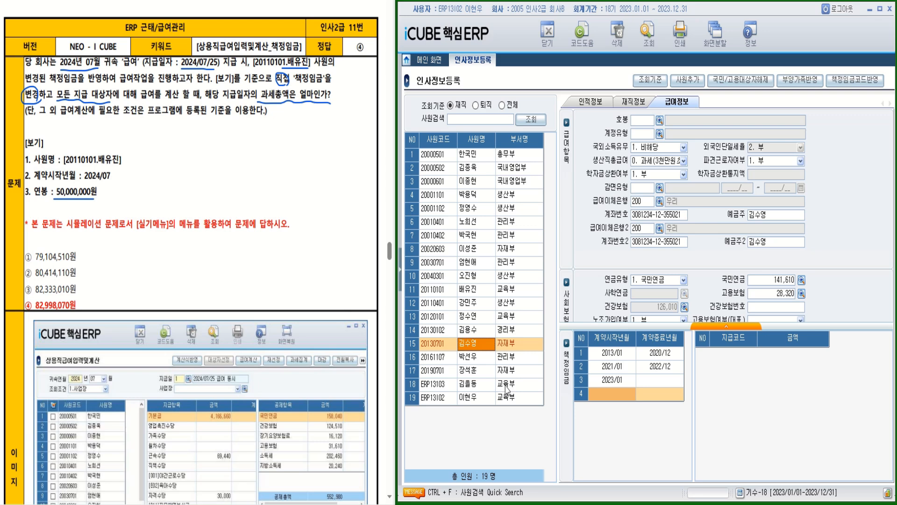
left_click(450, 291)
left_click(612, 393)
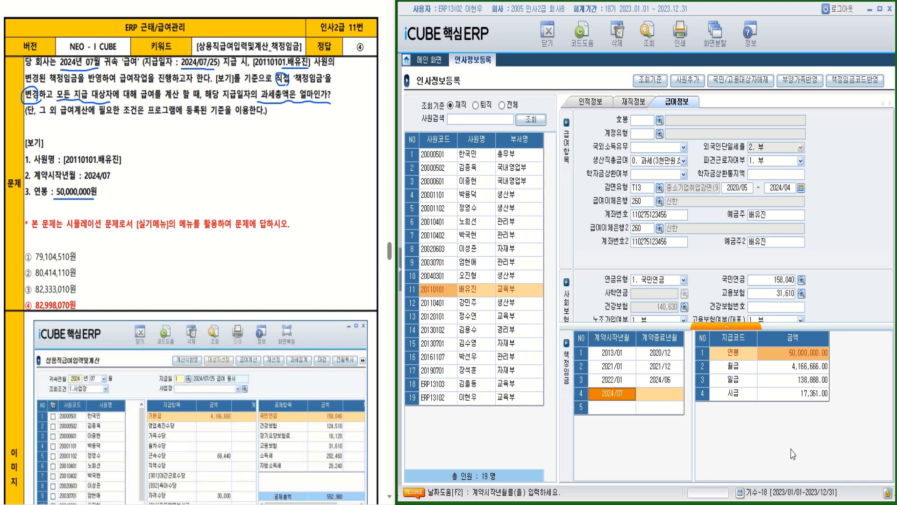
Close 인사정보등록 and open 상용직급여입력및계산 under 급여관리
left_click(550, 45)
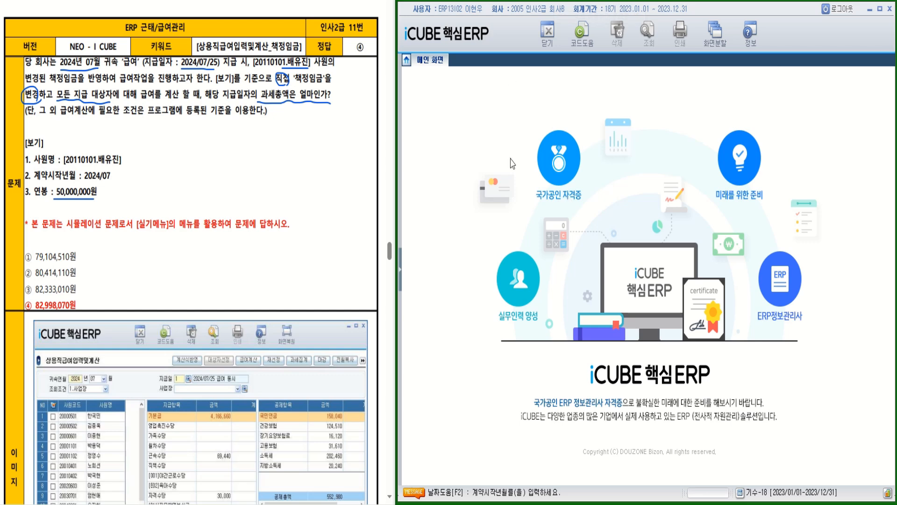
left_click(400, 269)
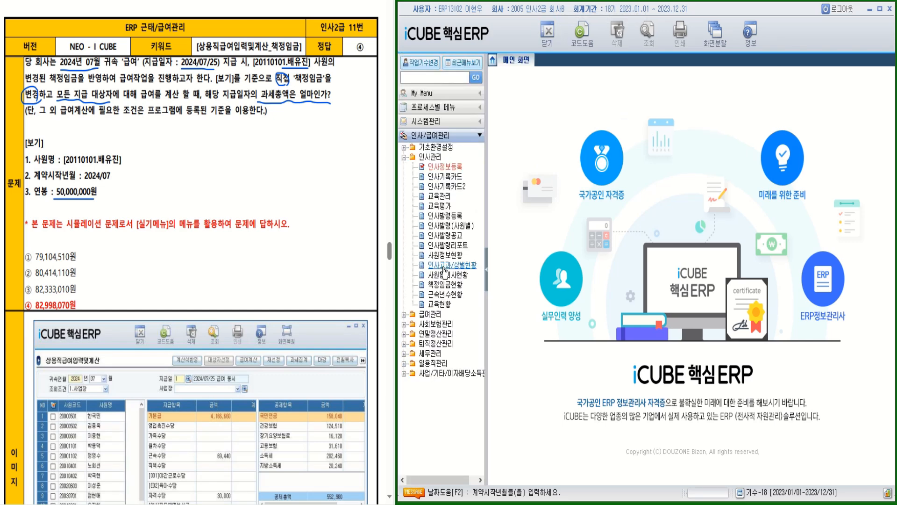
left_click(430, 314)
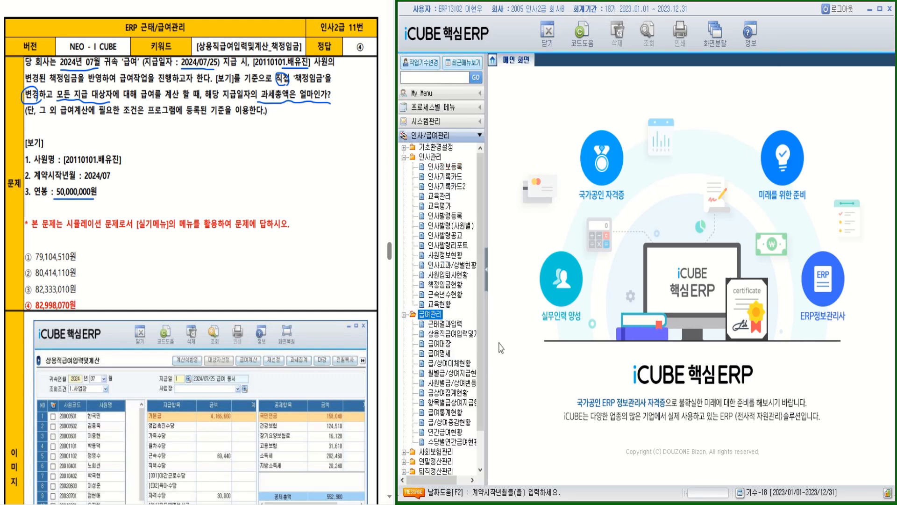
double_click(463, 333)
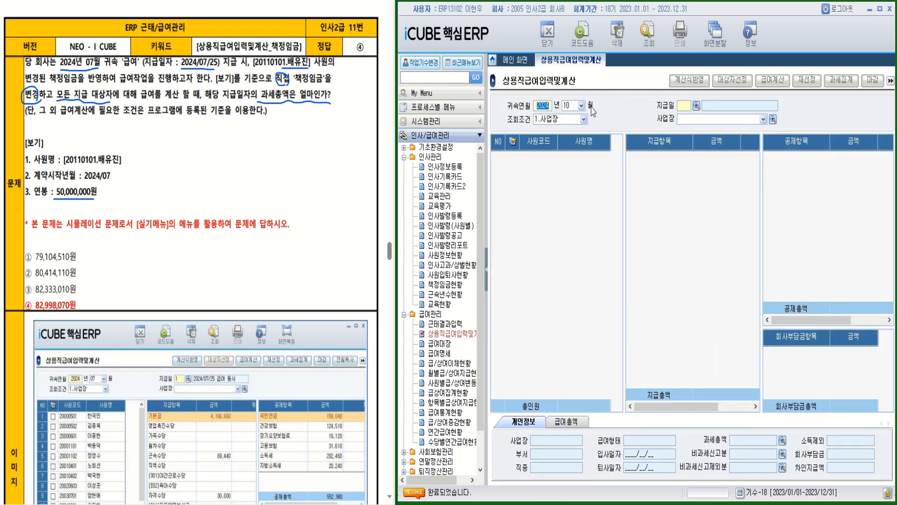
Query the payroll for 귀속연월 2024/07 with the 2024/07/25 급여 동시 payment date
left_click(584, 105)
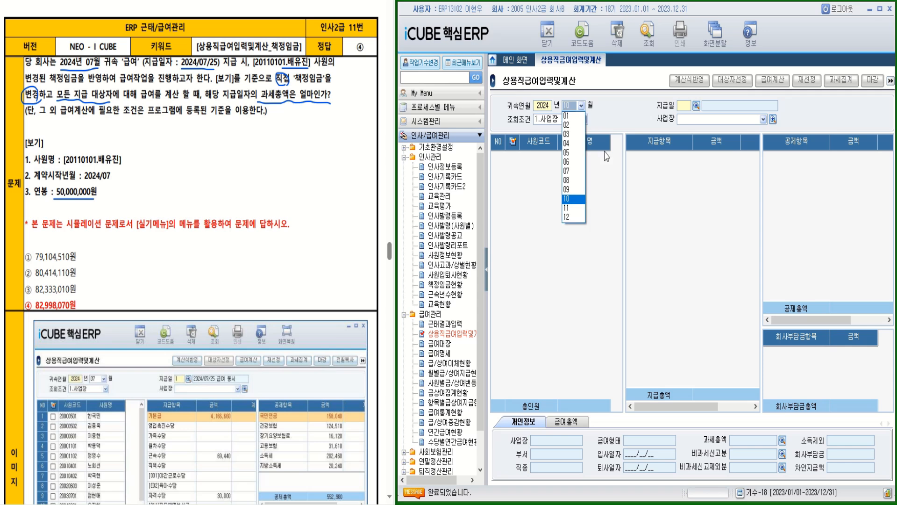
left_click(573, 176)
left_click(698, 107)
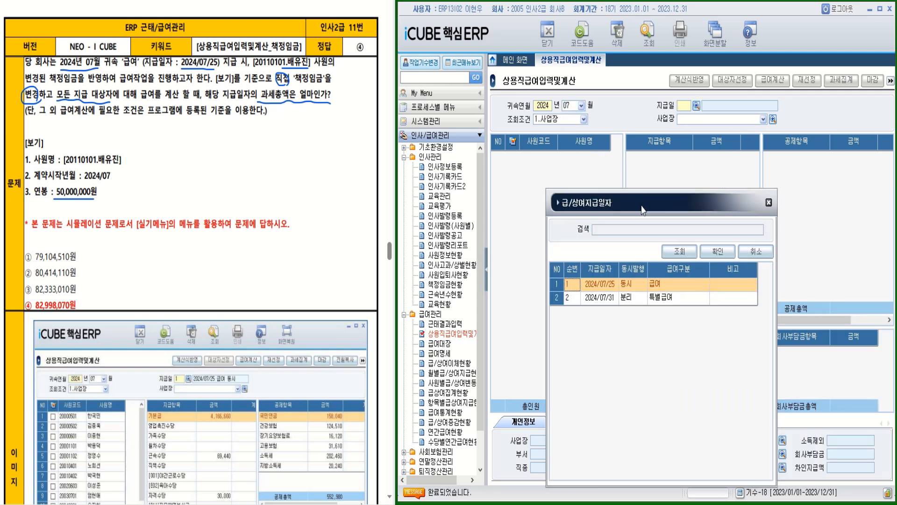
double_click(658, 287)
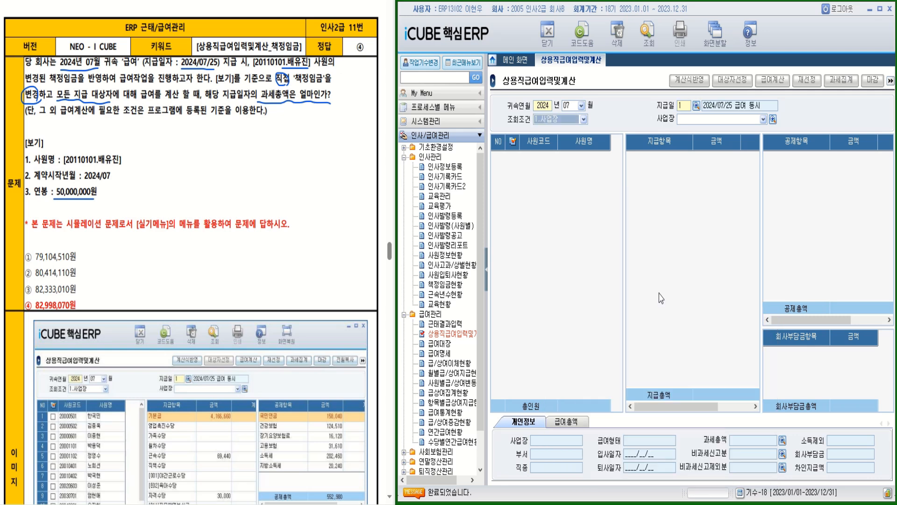
left_click(648, 45)
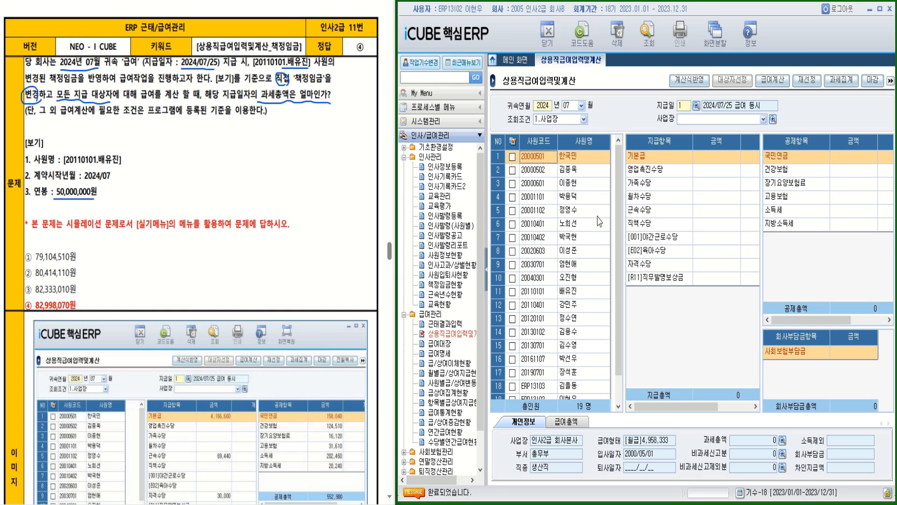
Run 재선정 with the 사원정보 option for the employee whose 책정임금 was changed
left_click(512, 292)
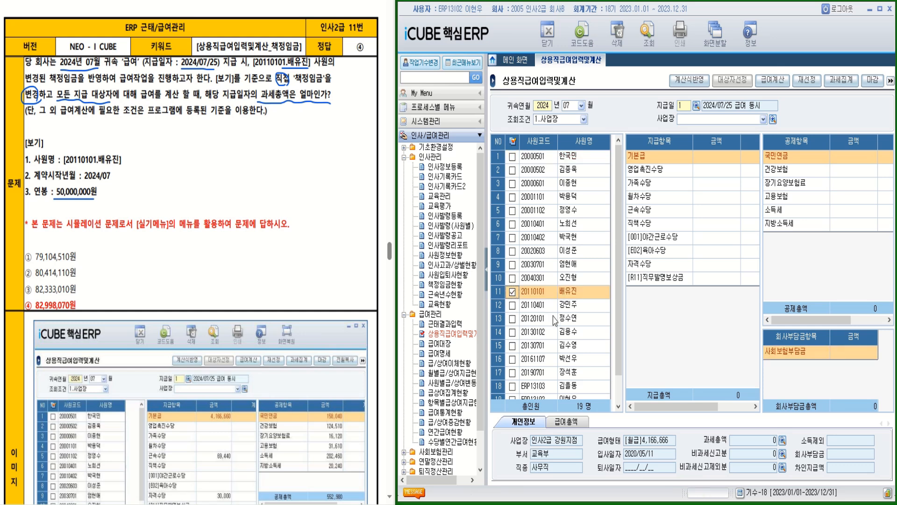
left_click(806, 85)
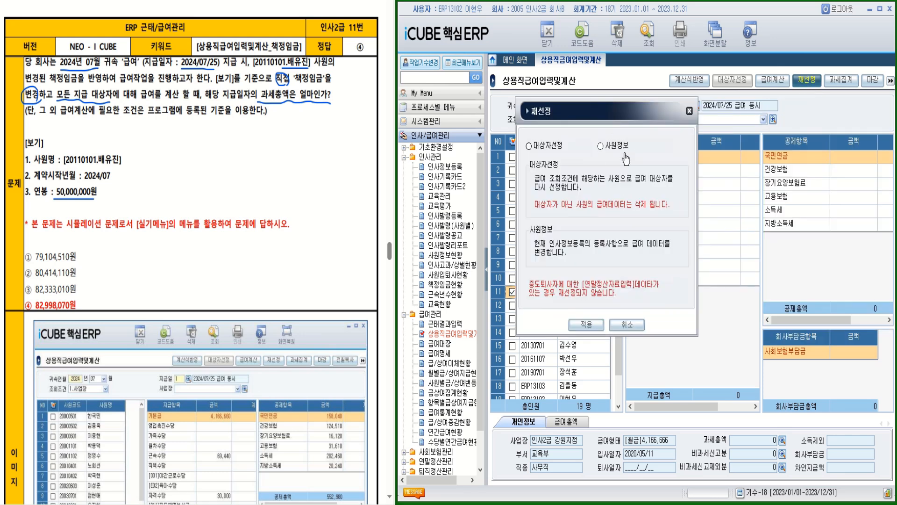
left_click(600, 147)
left_click(587, 324)
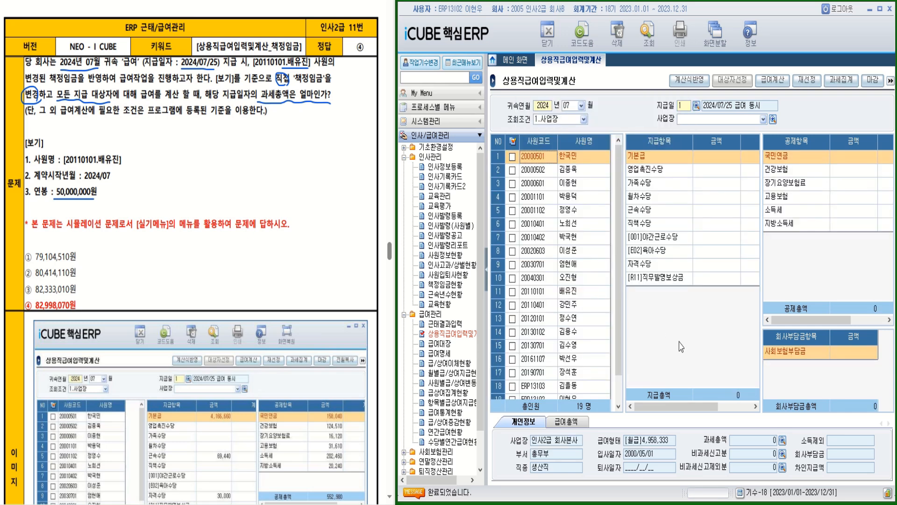
Select all employees and run 급여계산 for all payment and deduction items
left_click(512, 141)
left_click(773, 81)
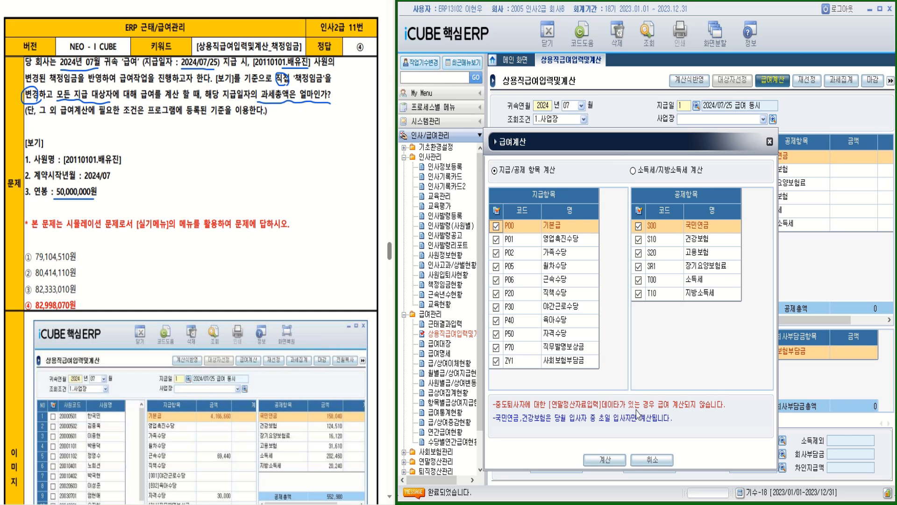
left_click(616, 459)
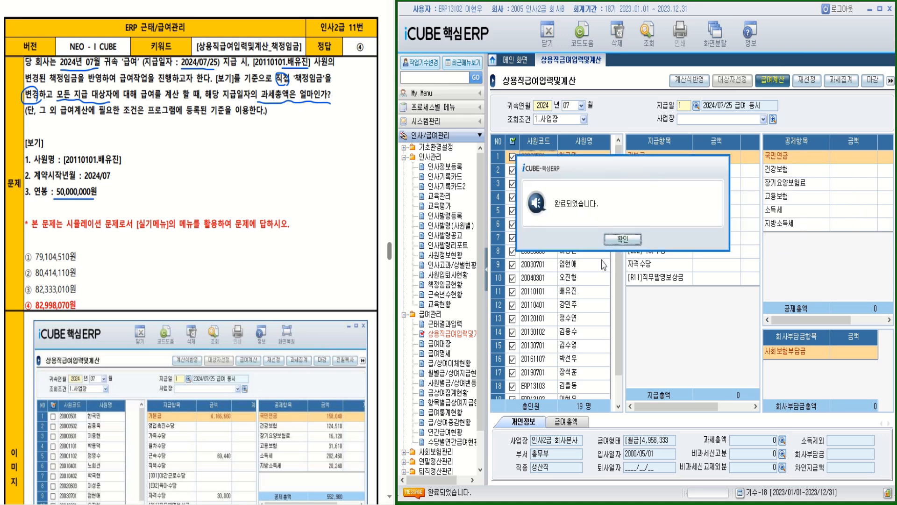
left_click(622, 239)
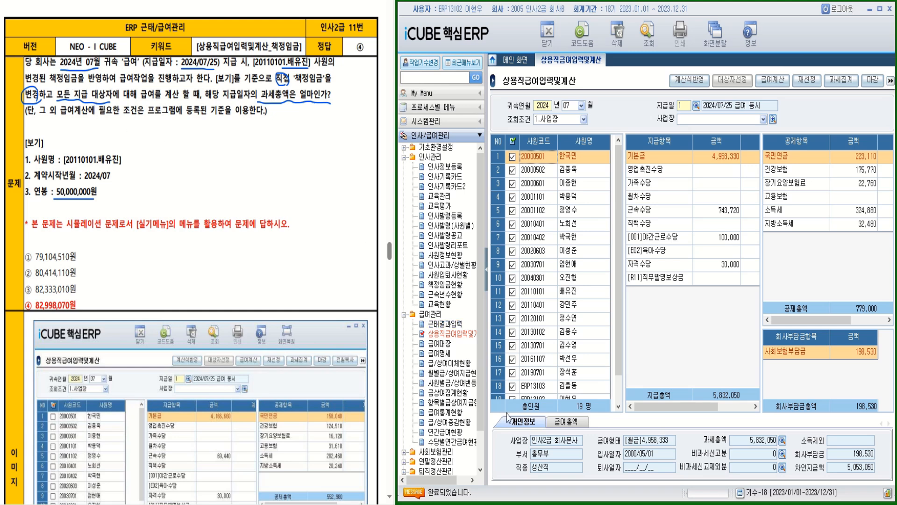
Check the payroll-wide 과세 total under 급여총액 and mark the matching answer choice of question 11
left_click(567, 422)
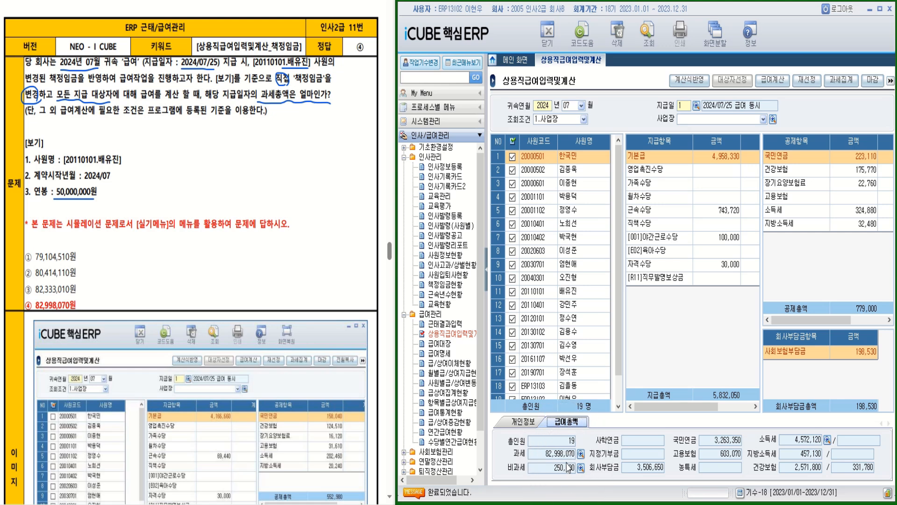
mouse_move(17, 294)
left_mouse_down()
mouse_move(26, 307)
mouse_move(49, 296)
left_mouse_up()
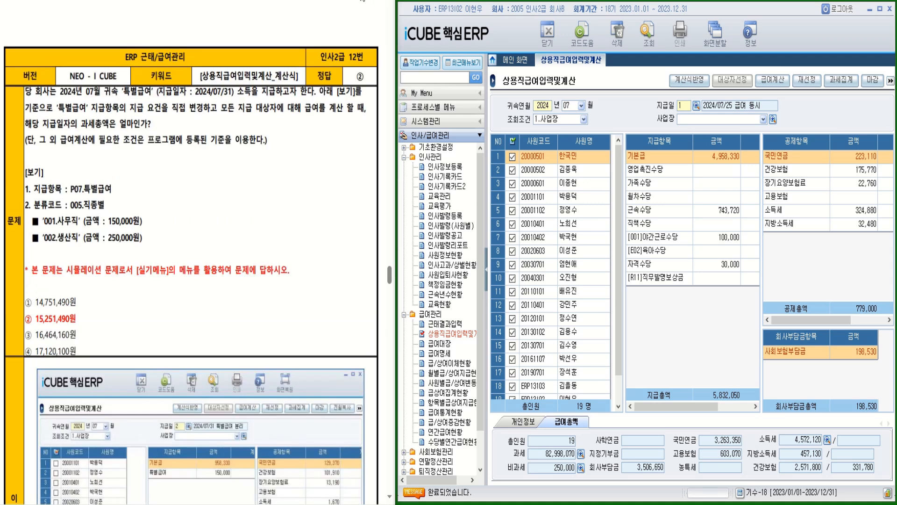
Mark question 12's key conditions: 2024년 07월 특별급여, the 지급 요건 change, all payees, 과세총액, P07 and both job-type amounts
left_click_drag(76, 97, 155, 98)
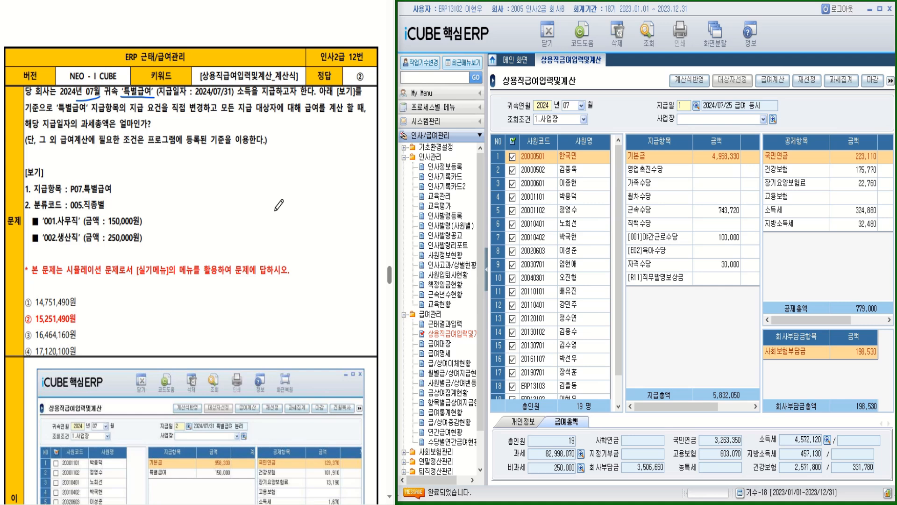
mouse_move(94, 114)
left_mouse_down()
mouse_move(202, 112)
mouse_move(172, 110)
mouse_move(184, 96)
mouse_move(190, 116)
left_mouse_up()
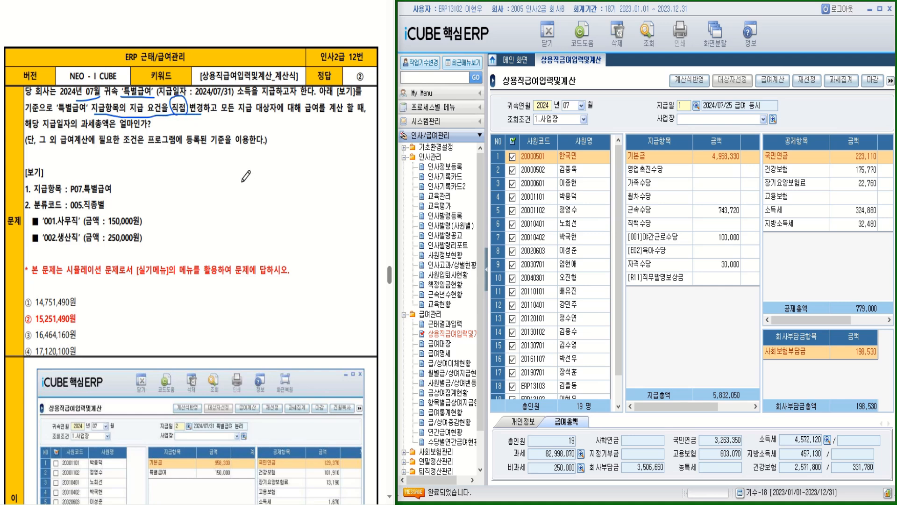
left_click_drag(229, 114, 267, 114)
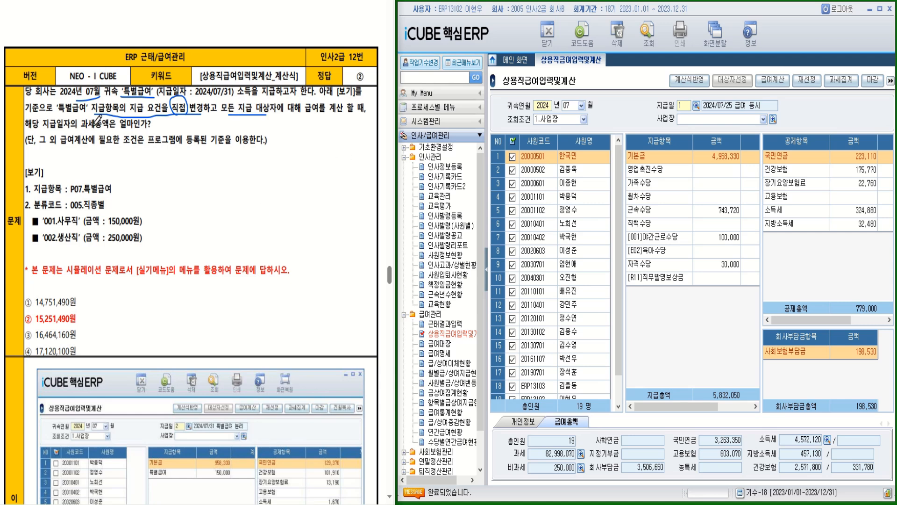
left_click_drag(81, 132, 142, 132)
left_click_drag(122, 192, 96, 194)
left_click_drag(147, 214, 159, 233)
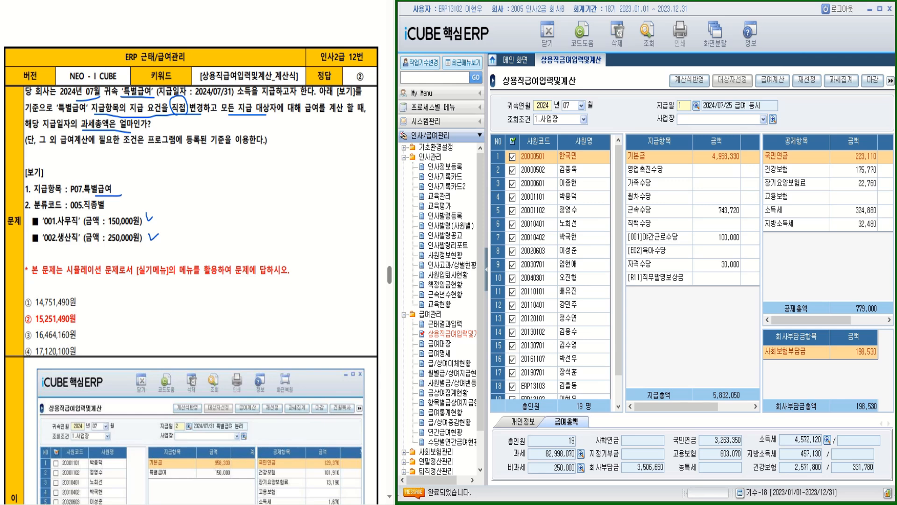
Open 지급공제항목등록 under 기초환경설정 and query the 지급 items of 급여구분 특별급여 for 2024
left_click(447, 148)
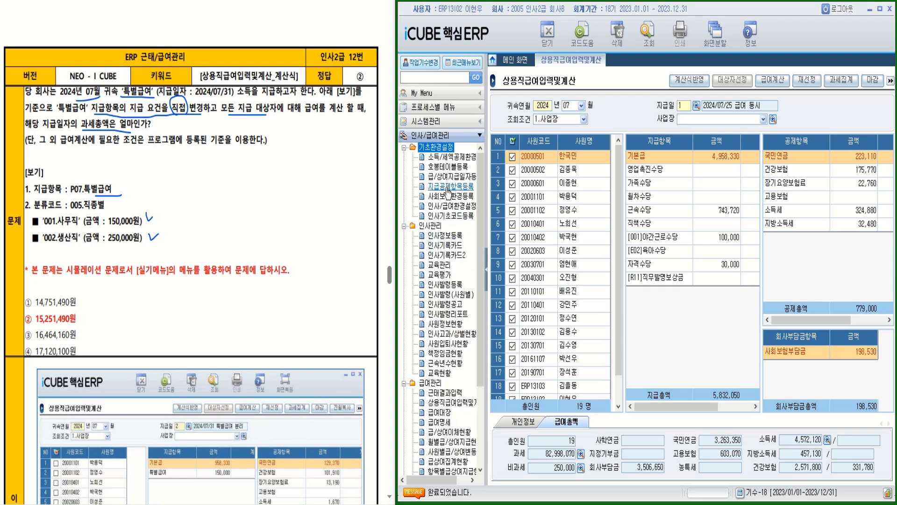
left_click(447, 188)
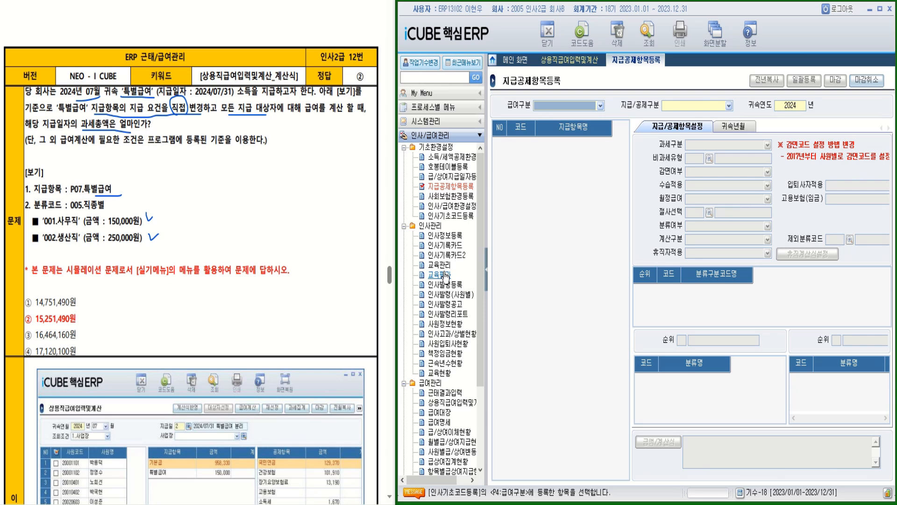
left_click(601, 106)
left_click(569, 133)
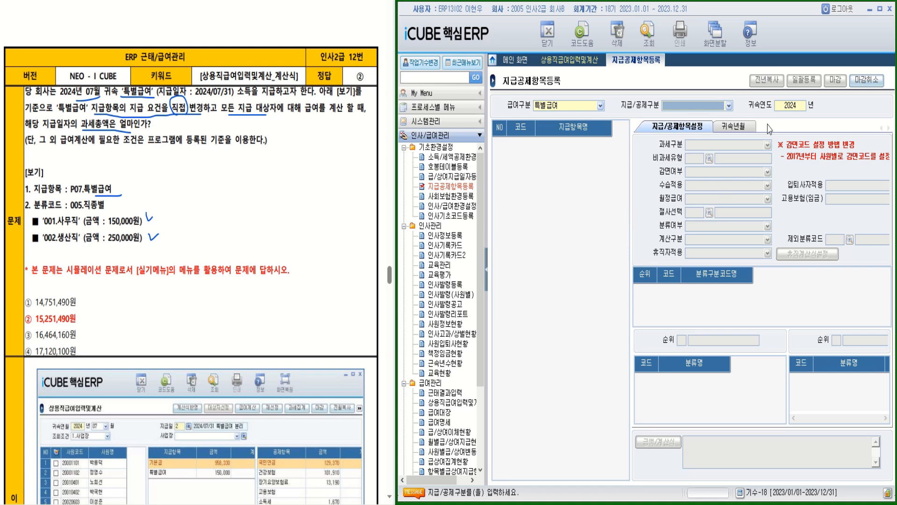
left_click(727, 107)
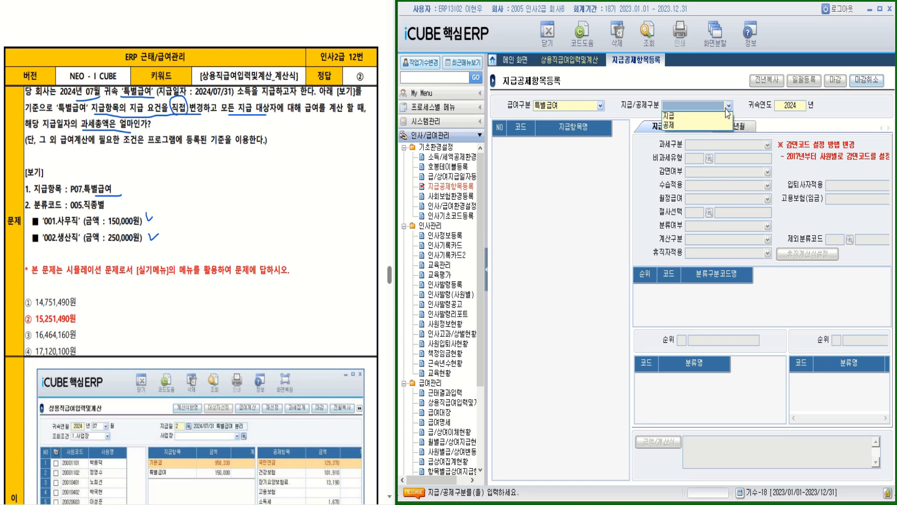
left_click(677, 116)
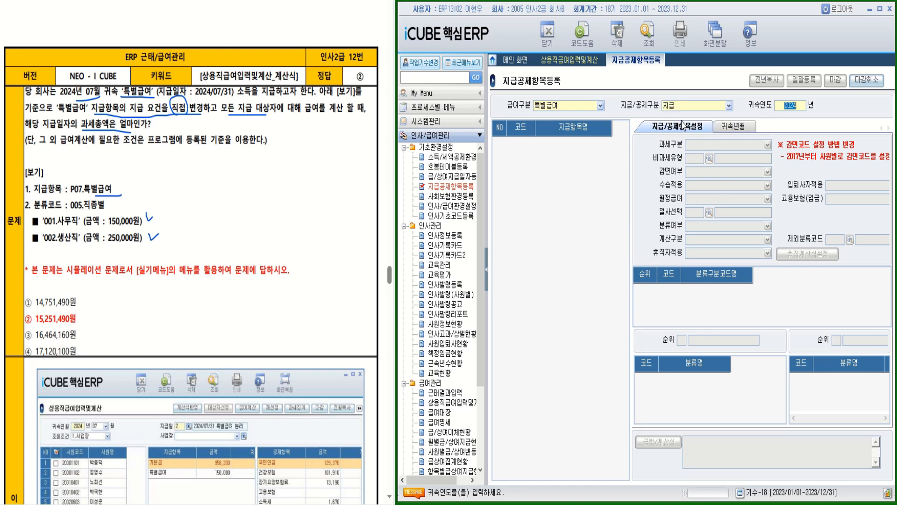
left_click(647, 31)
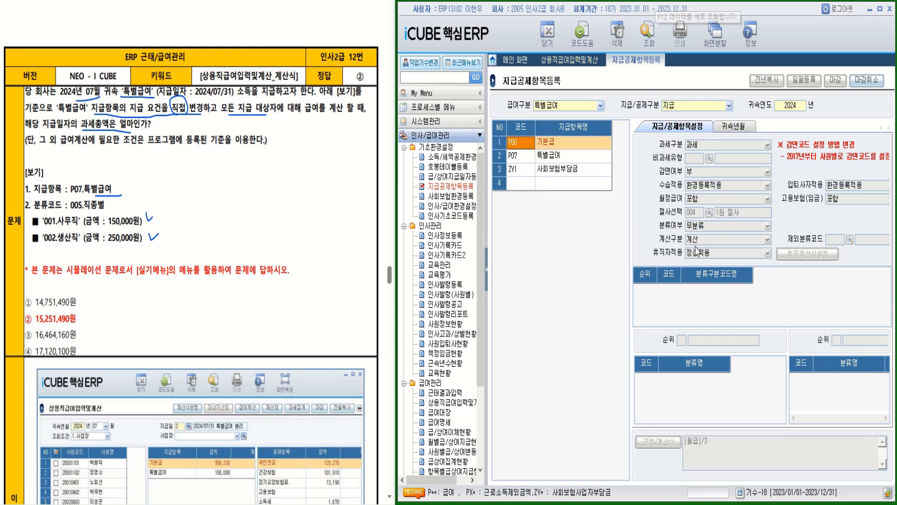
Select the pay item P07 특별급여 and run 마감취소 to unlock its settings
left_click(538, 156)
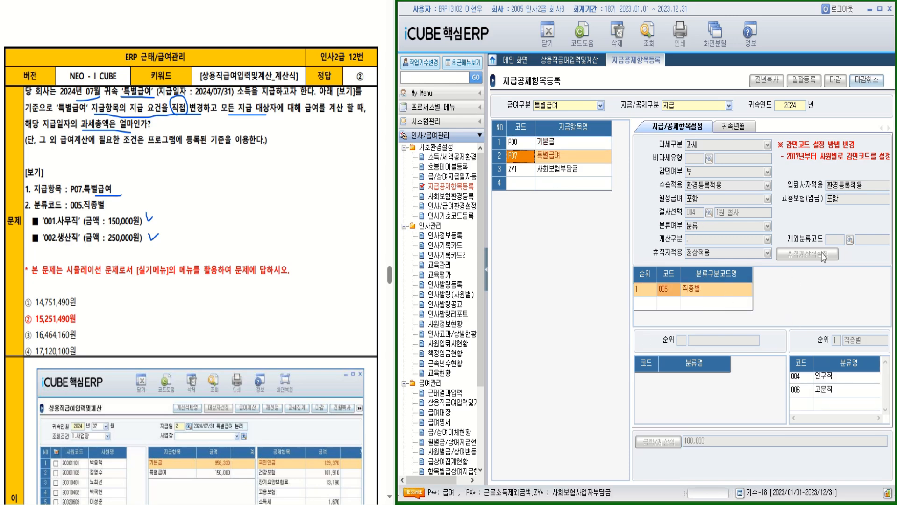
left_click(862, 85)
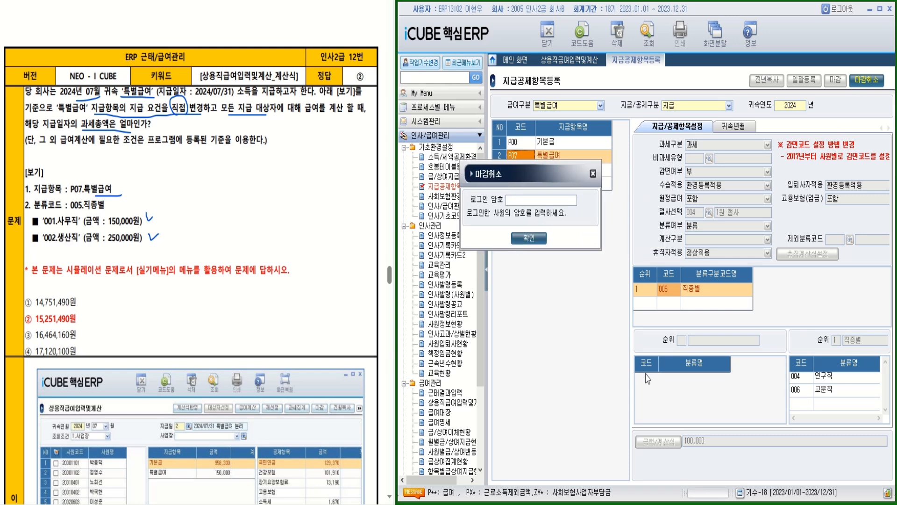
left_click(529, 238)
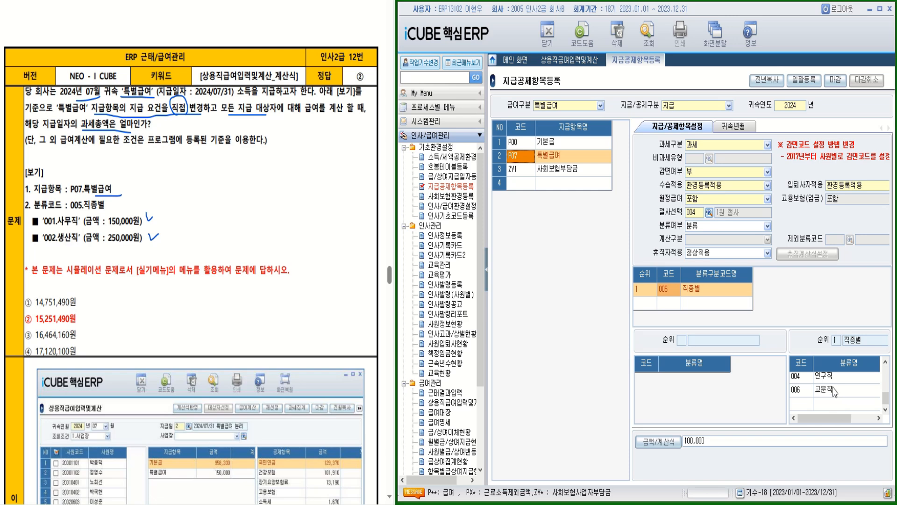
Set the amount of job type 001 사무직 for P07 특별급여 to 150,000
left_click_drag(886, 397, 889, 364)
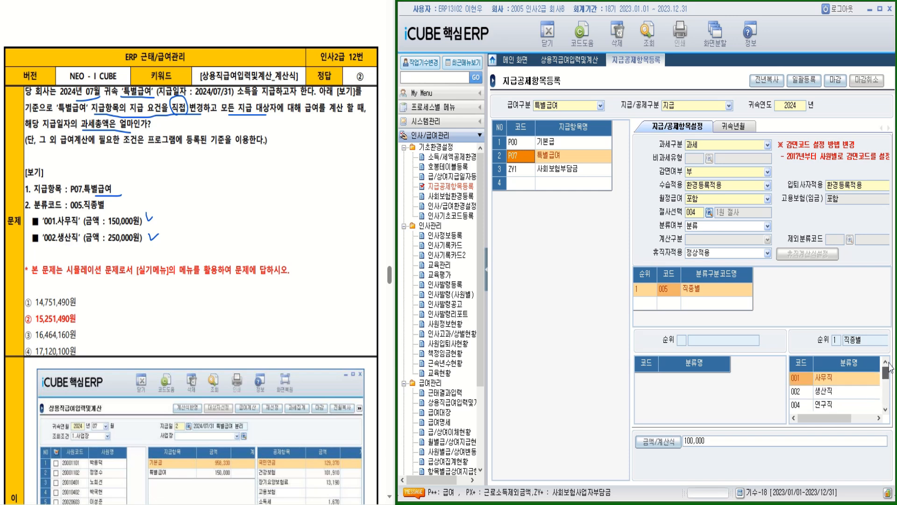
left_click(846, 381)
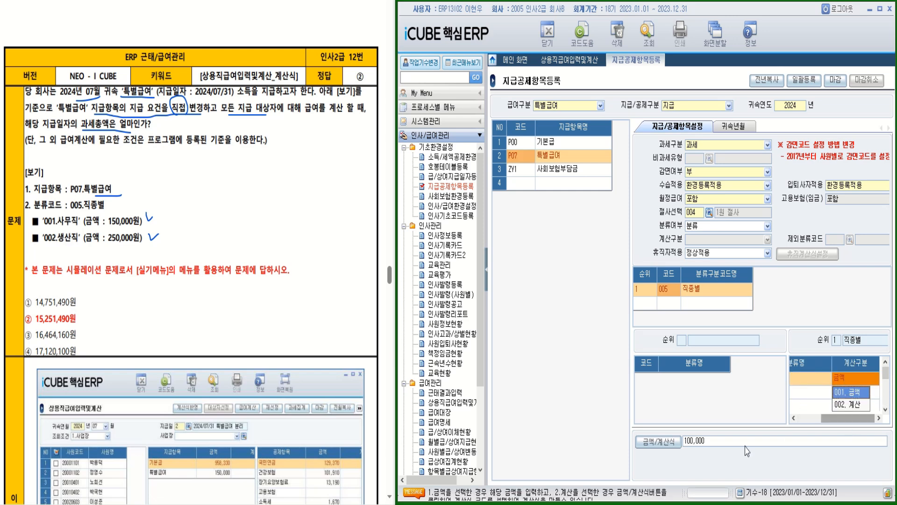
left_click(716, 441)
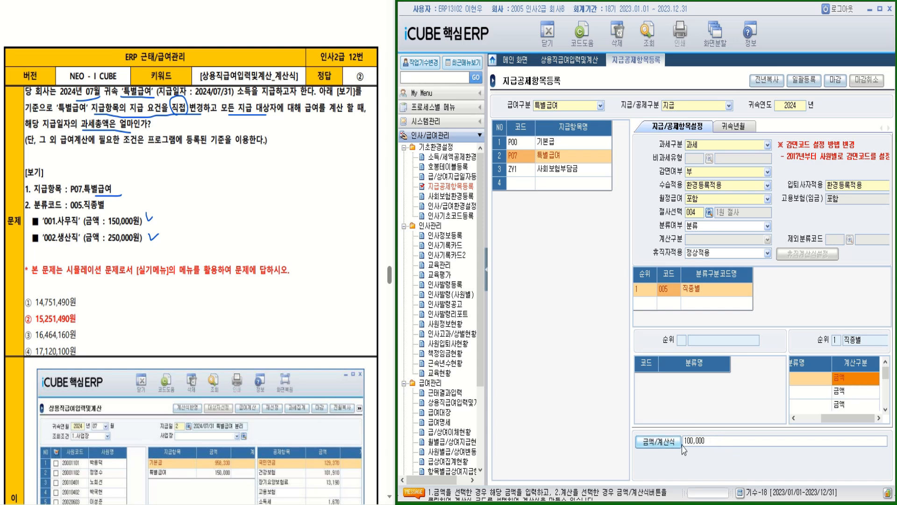
left_click(721, 442)
left_click_drag(706, 439, 683, 441)
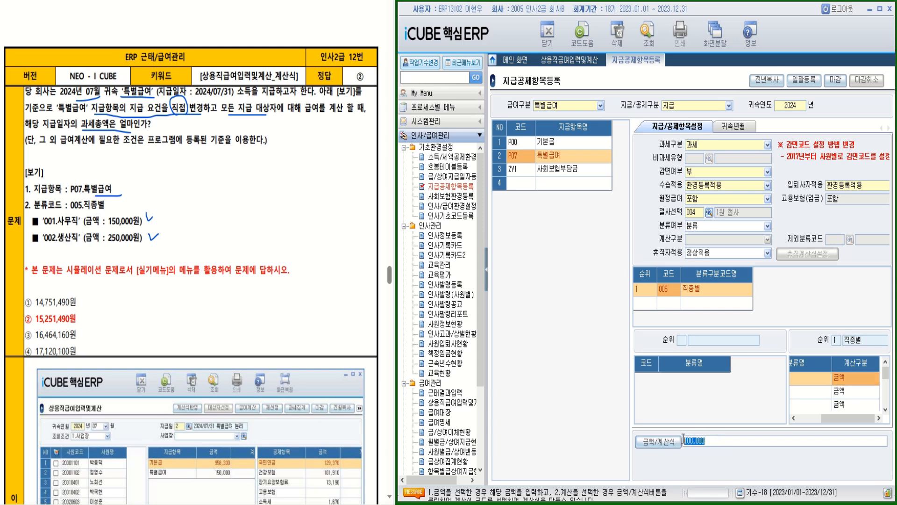
type("150000")
key("Return")
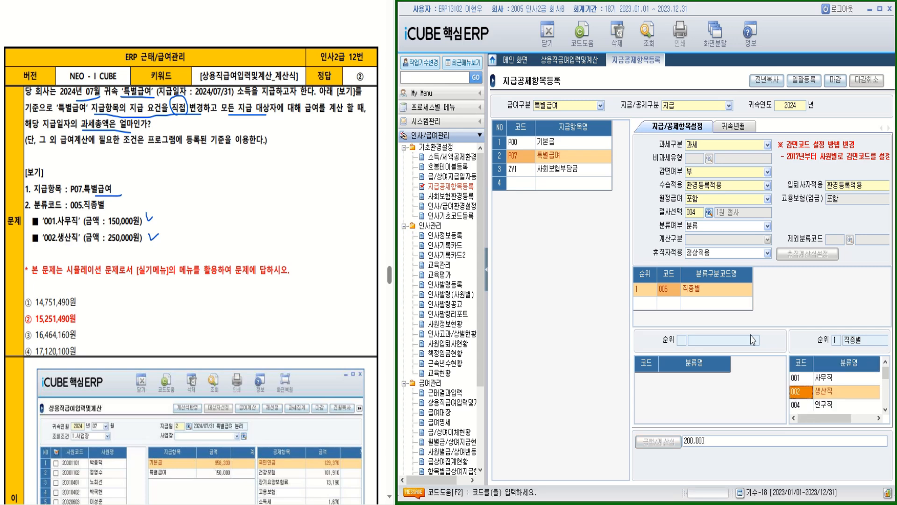
Set the amount of job type 002 생산직 to 250,000, recheck both job-type amounts and leave the P07 item
left_click_drag(721, 442, 673, 444)
type("250000")
key("Return")
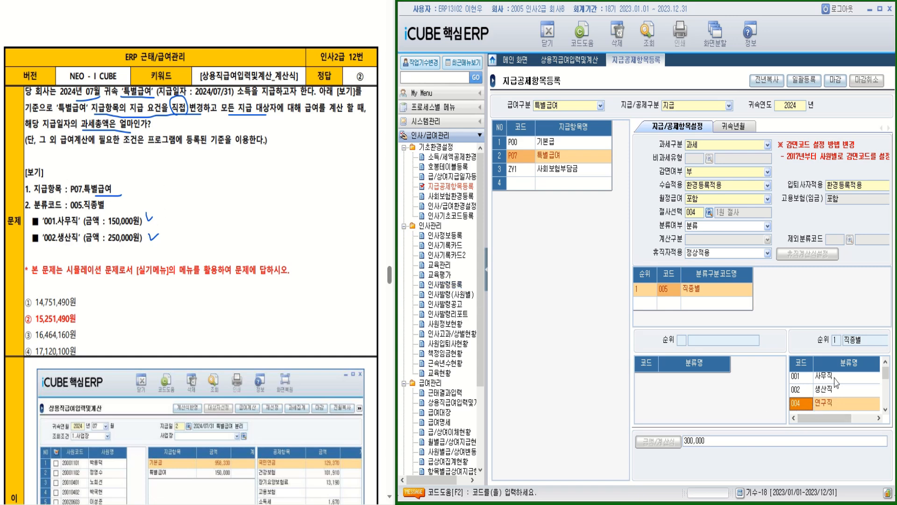
left_click(803, 382)
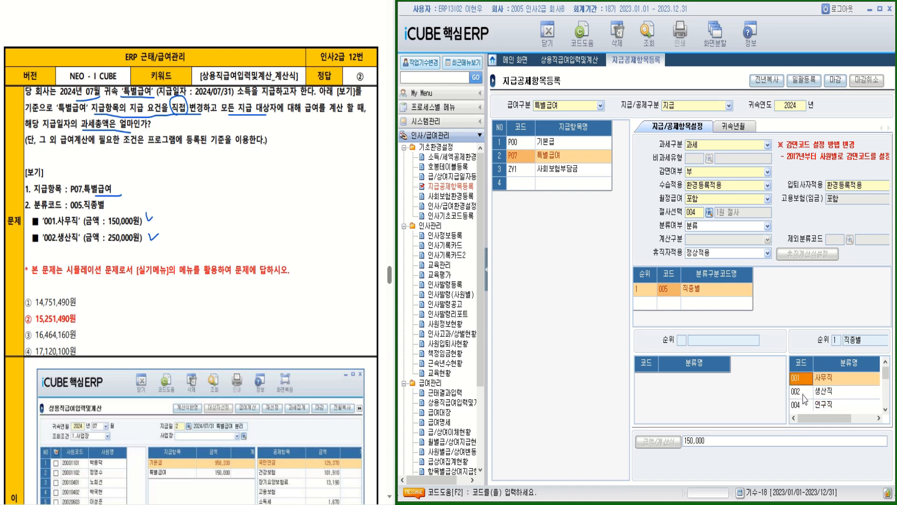
left_click(803, 394)
left_click(803, 378)
left_click(805, 394)
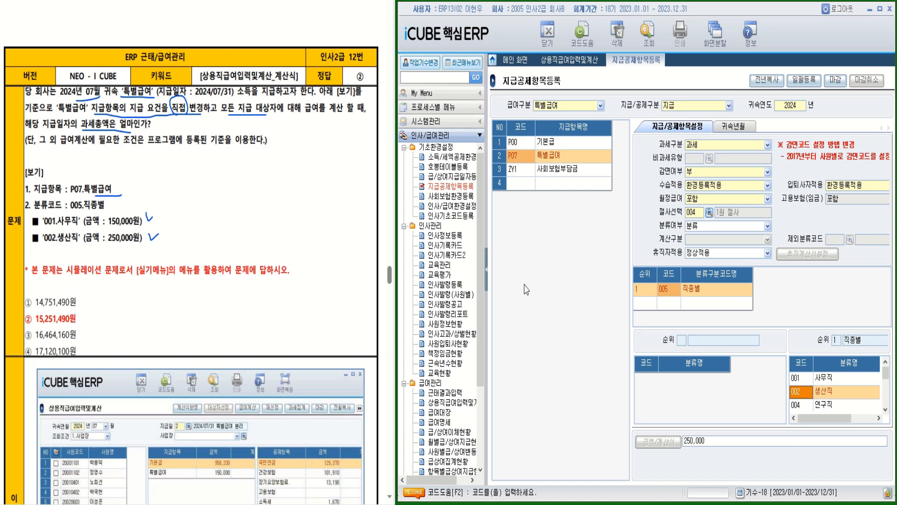
left_click(513, 184)
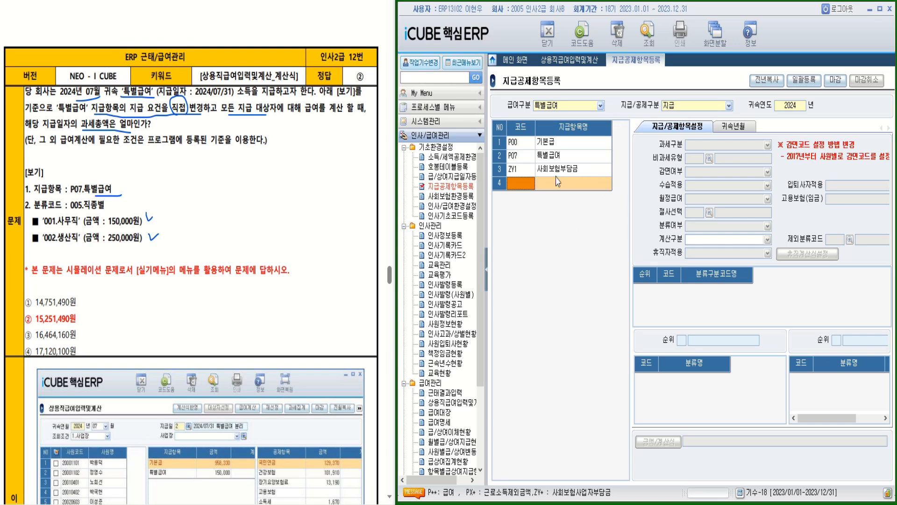
Close all open screens and reopen 상용직급여입력및계산 under 급여관리
right_click(554, 61)
left_click(567, 85)
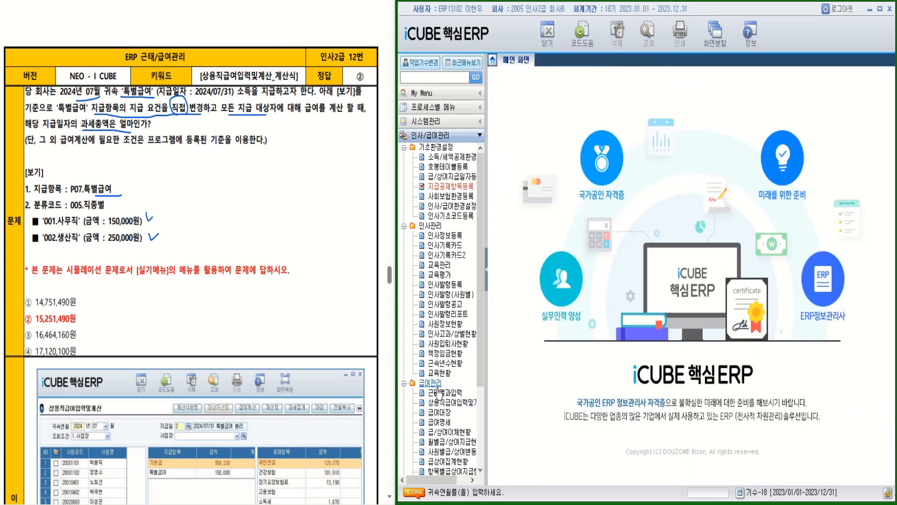
left_click(463, 405)
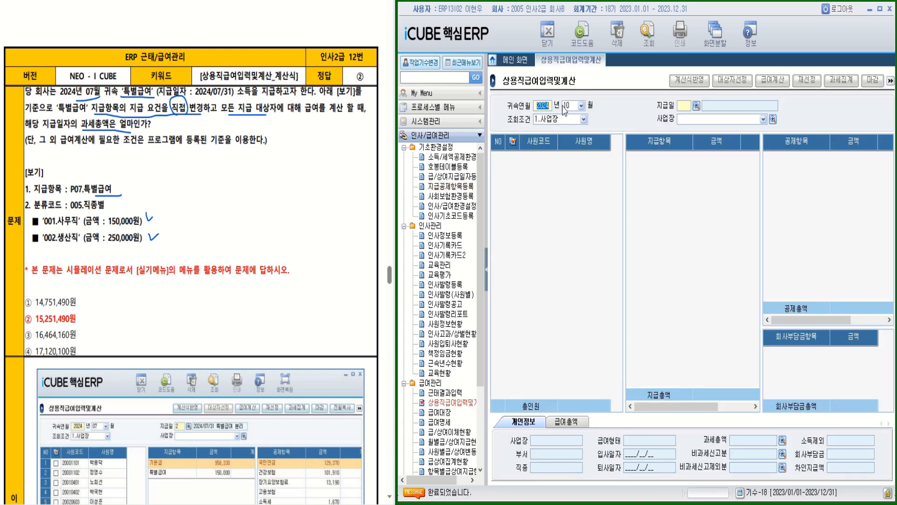
Query the payroll for 귀속연월 2024/07 with the 2024/07/31 특별급여 분리 payment date
left_click(581, 106)
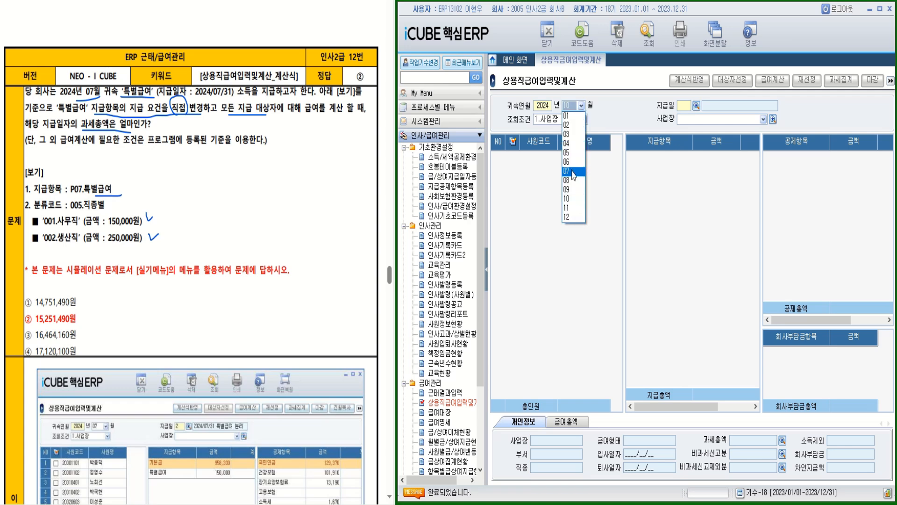
left_click(573, 171)
left_click(696, 106)
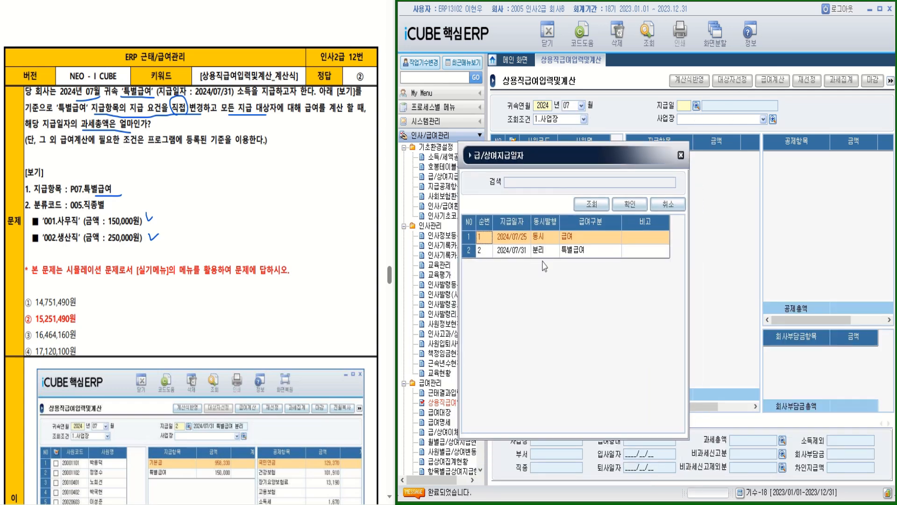
double_click(576, 259)
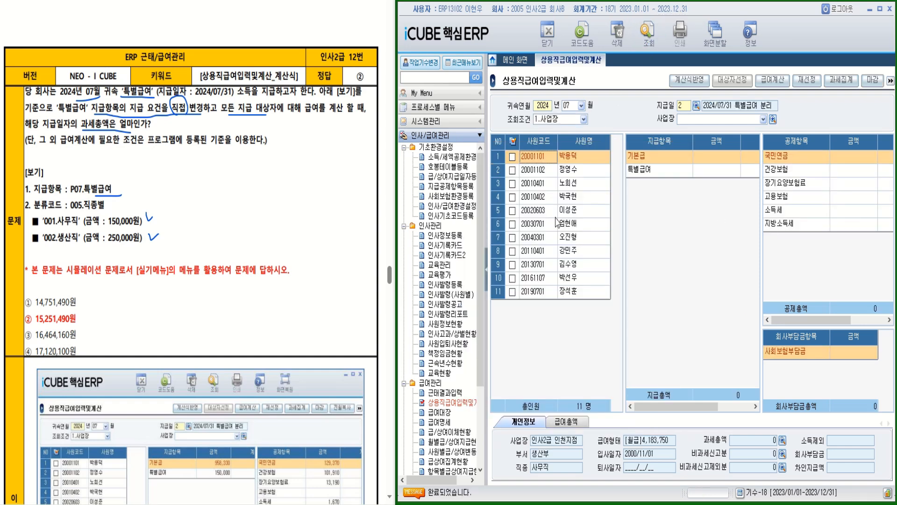
Select all employees of the 특별급여 payroll and run 급여계산 for all payment and deduction items
left_click(512, 141)
left_click(773, 80)
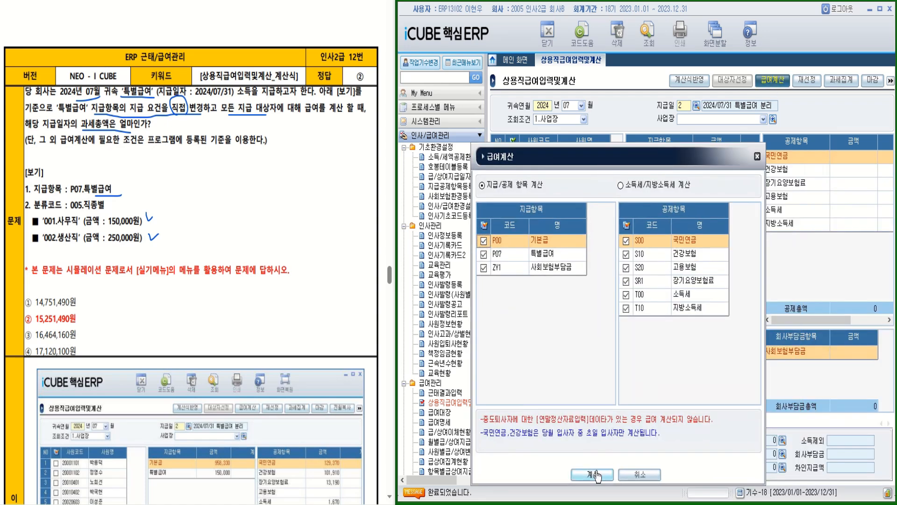
key("Return")
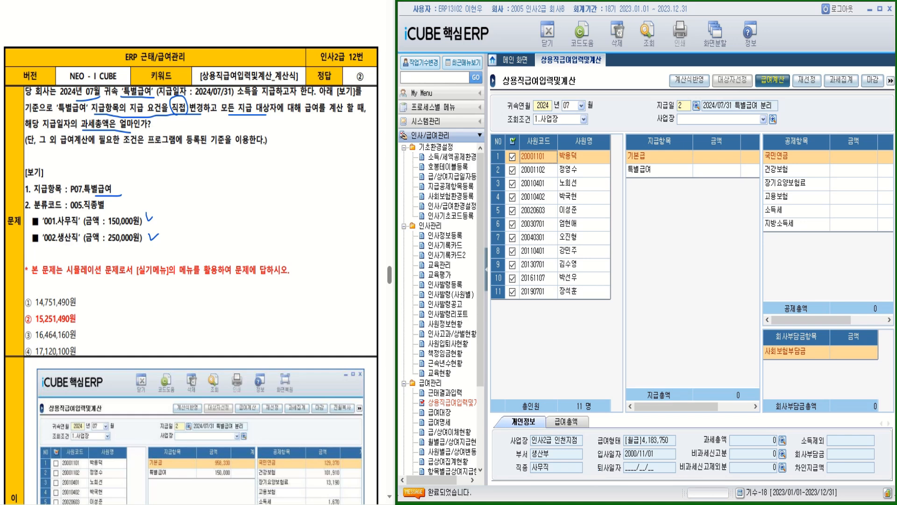
left_click(592, 243)
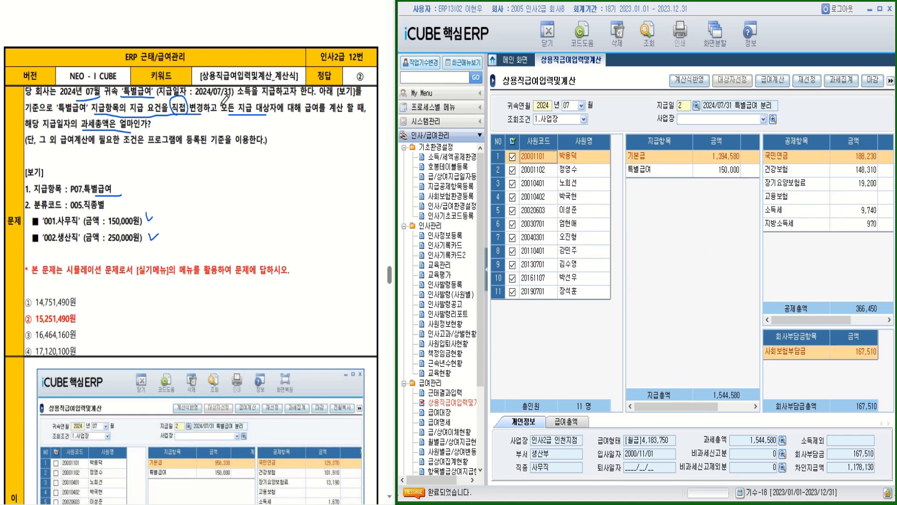
Check the 과세 total of the 특별급여 payroll under 급여총액 and mark question 12's matching answer choice
left_click(568, 422)
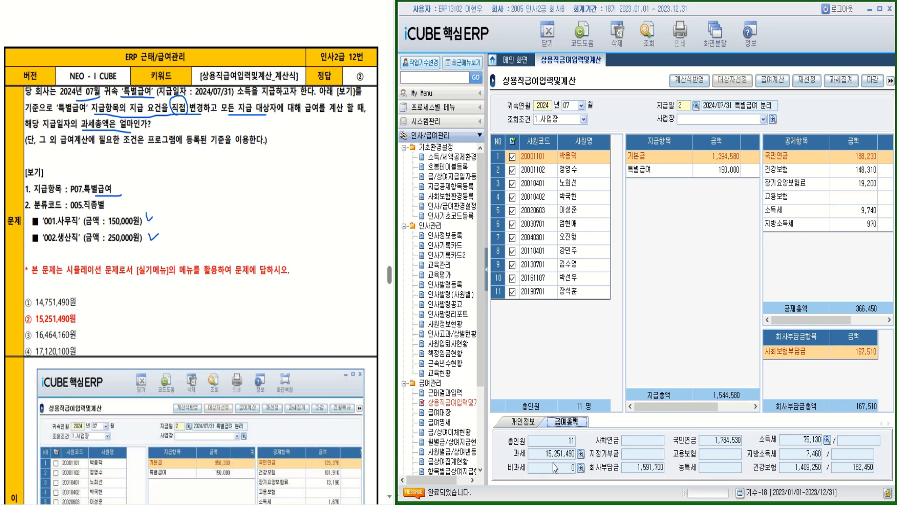
mouse_move(22, 309)
left_mouse_down()
mouse_move(28, 320)
mouse_move(55, 296)
left_mouse_up()
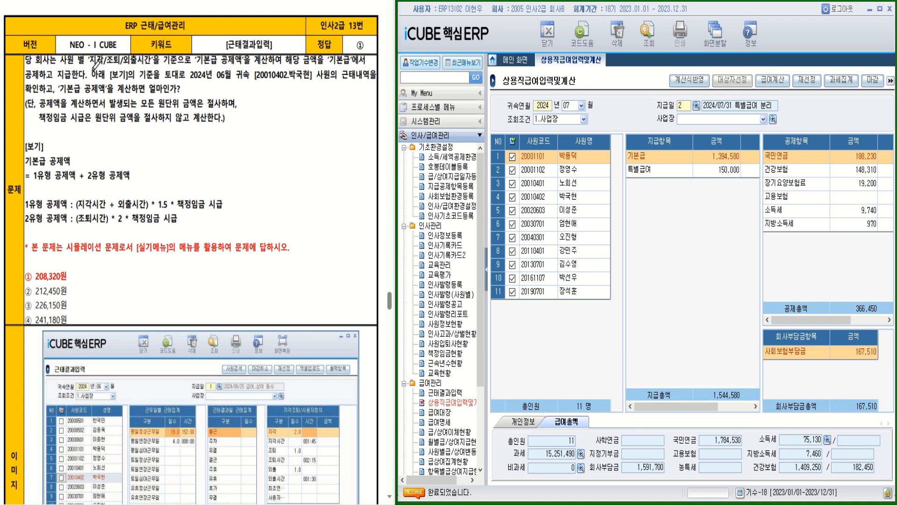
Mark question 13's key conditions: 지각/조퇴/외출, 기본급 공제액, 06월, the employee, and the 원단위 절사 rules
mouse_move(96, 70)
left_mouse_down()
mouse_move(118, 55)
mouse_move(128, 68)
mouse_move(136, 56)
left_mouse_up()
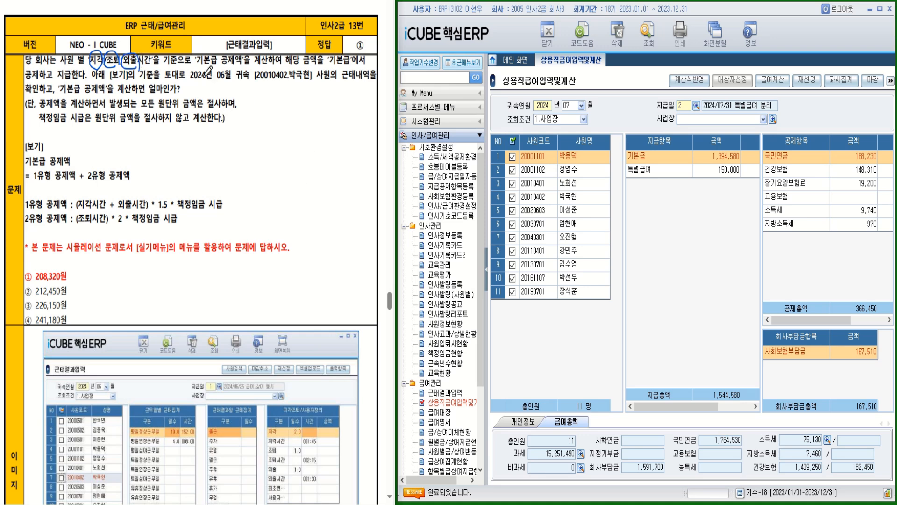
left_click_drag(196, 68, 254, 67)
mouse_move(230, 81)
left_mouse_down()
mouse_move(217, 80)
mouse_move(234, 66)
mouse_move(237, 82)
mouse_move(312, 83)
left_mouse_up()
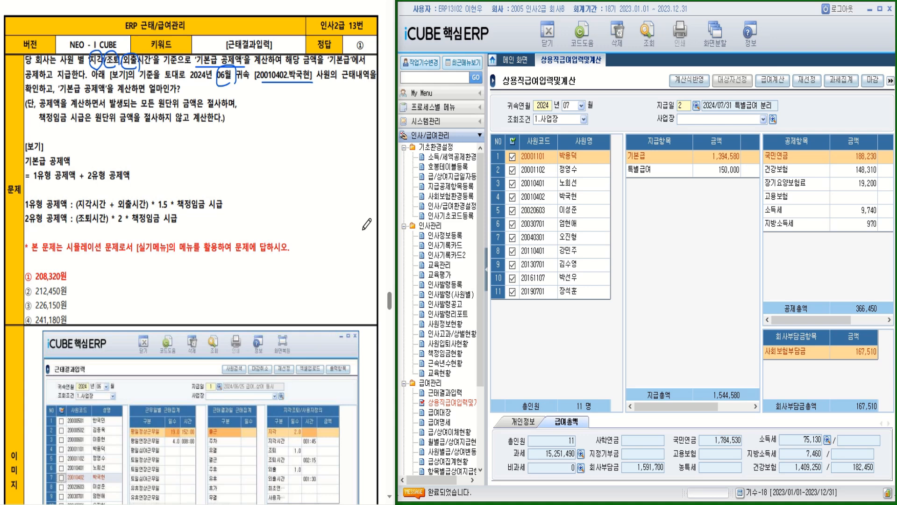
mouse_move(162, 109)
left_mouse_down()
mouse_move(210, 111)
mouse_move(208, 91)
mouse_move(222, 102)
left_mouse_up()
left_click_drag(91, 121, 58, 121)
left_click_drag(147, 123, 225, 122)
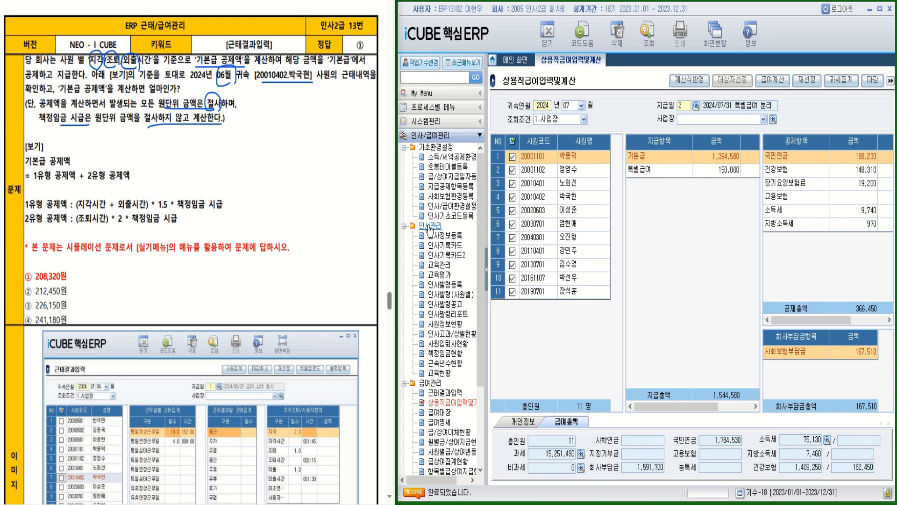
Open 인사정보등록 and view the 급여정보 contract starting 2021/01 for the employee named in question 13
left_click(405, 148)
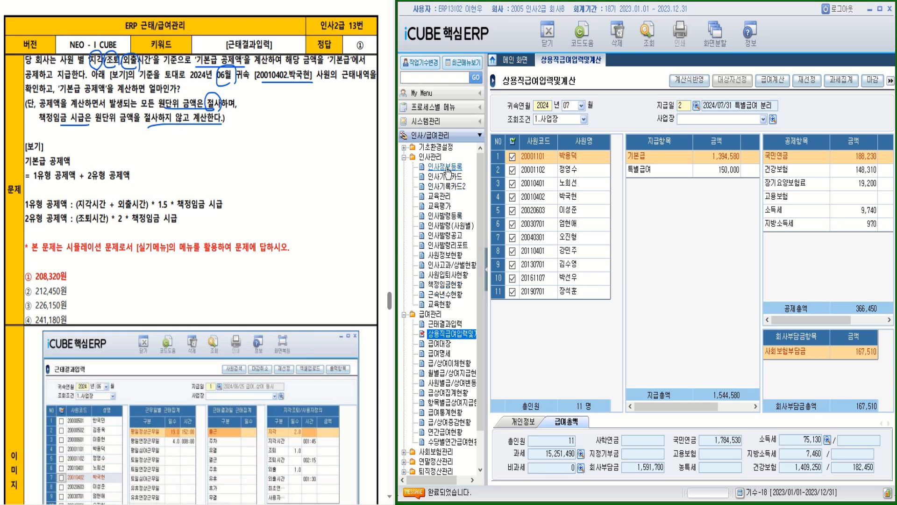
left_click(447, 168)
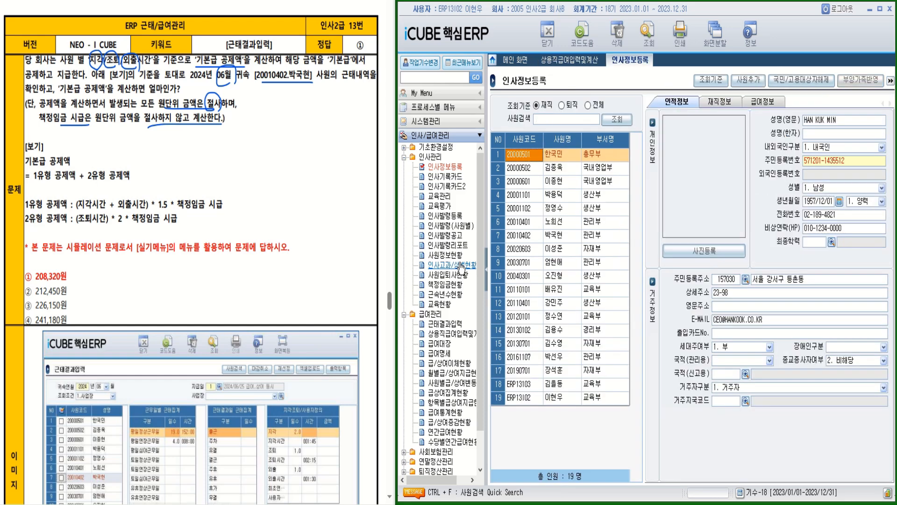
left_click(552, 235)
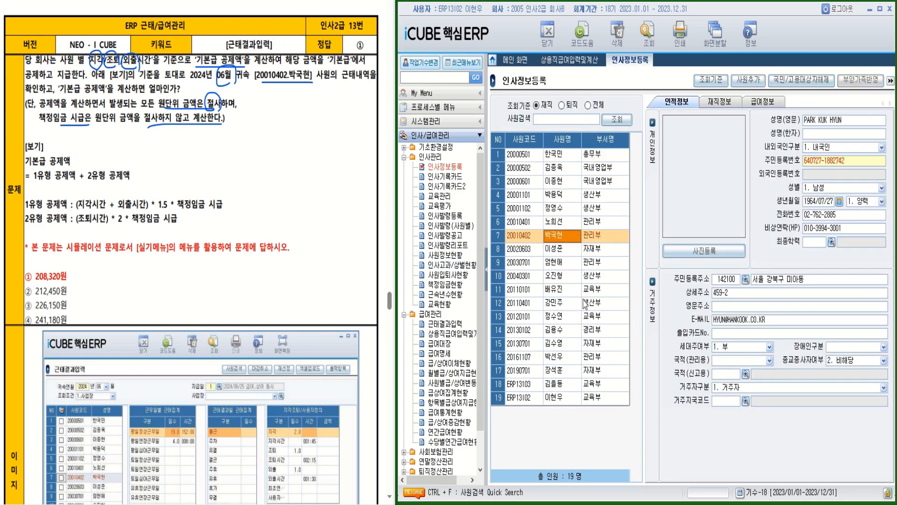
left_click(762, 105)
left_click_drag(819, 425, 818, 397)
left_click(698, 447)
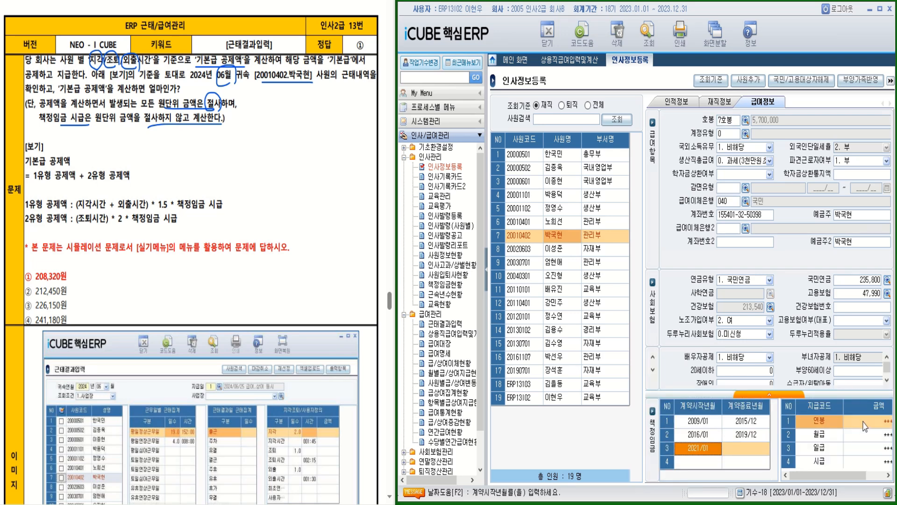
Reveal the masked 책정임금 amounts for the 2021/01 contract and note the 시급 22,222 beside question 13's formulas
left_click(867, 422)
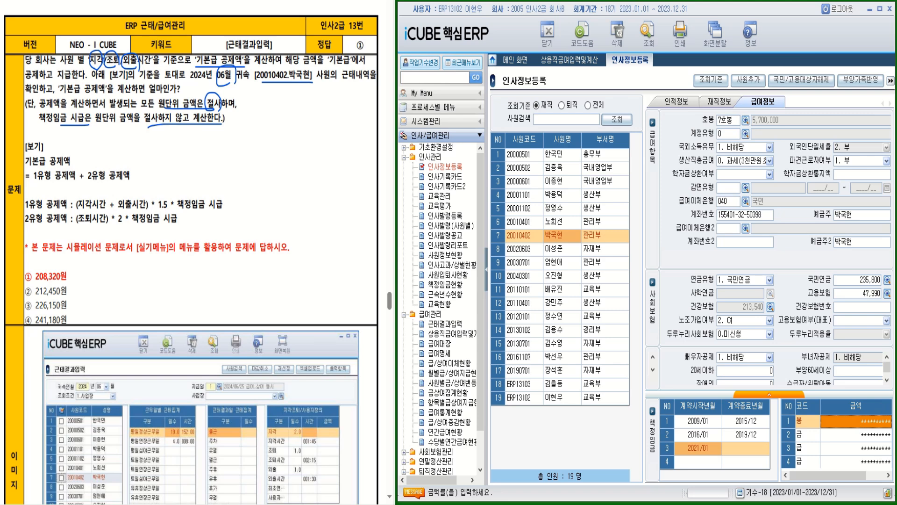
key("ctrl+F3")
left_click(592, 252)
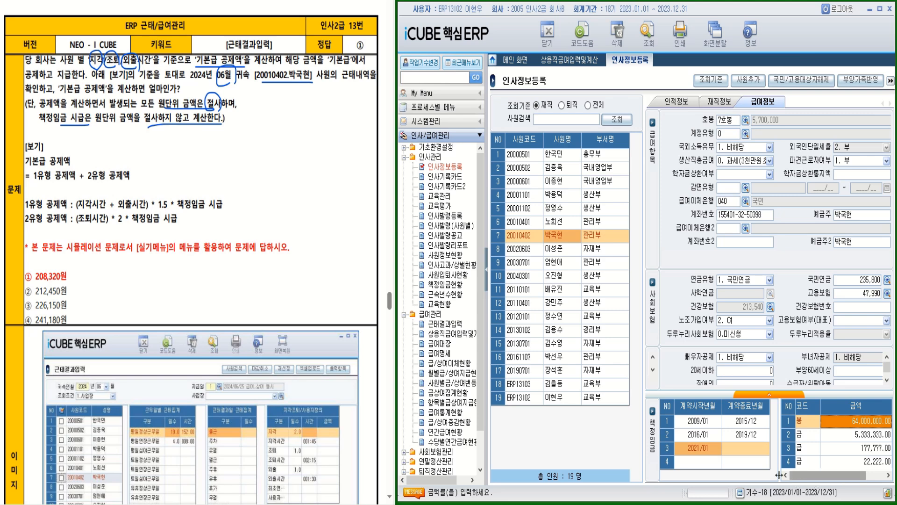
left_click_drag(780, 444, 772, 444)
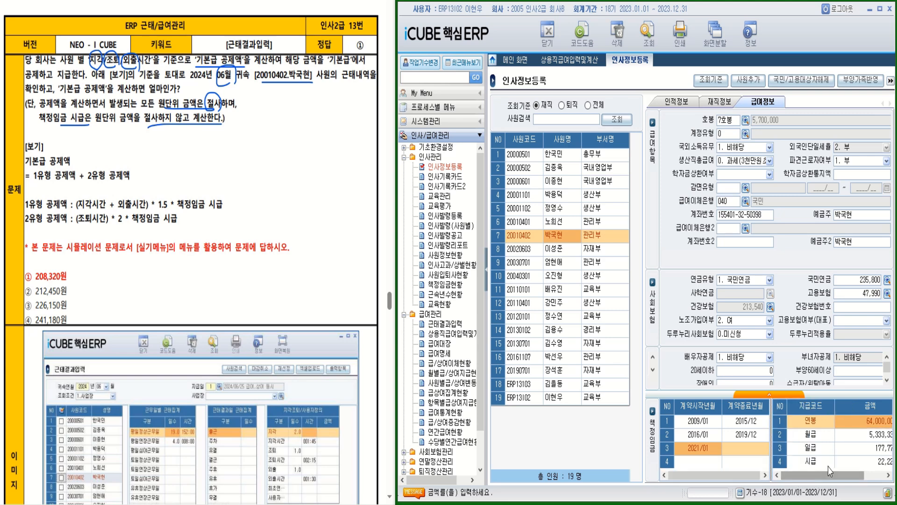
left_click_drag(864, 476, 872, 479)
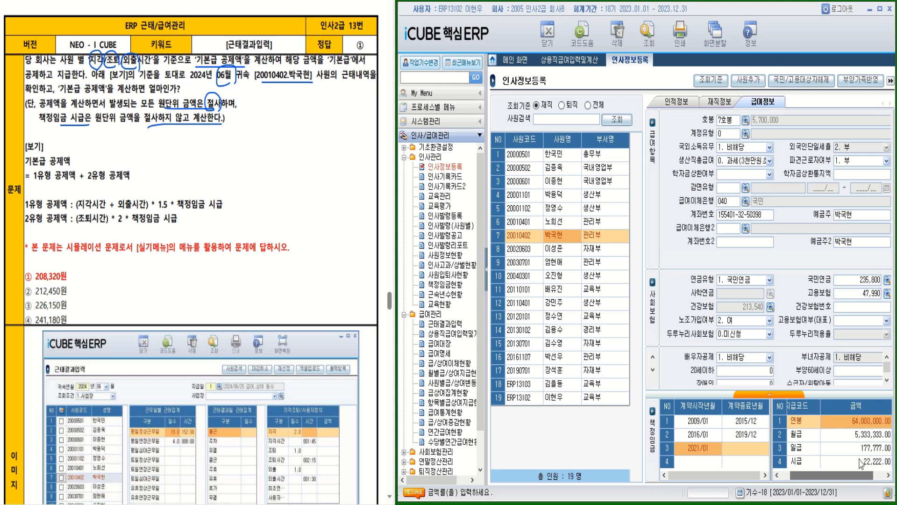
mouse_move(235, 200)
left_mouse_down()
mouse_move(237, 208)
mouse_move(270, 191)
mouse_move(273, 200)
mouse_move(298, 195)
left_mouse_up()
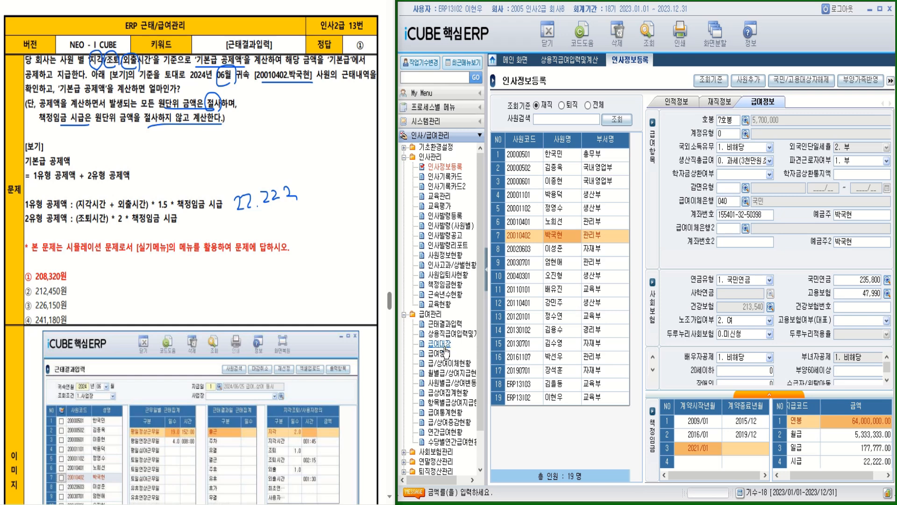
Query 근태결과입력 for 귀속연월 2024/06 with the 2024/06/25 급여,상여 동시 payment date and select question 13's employee
left_click(446, 324)
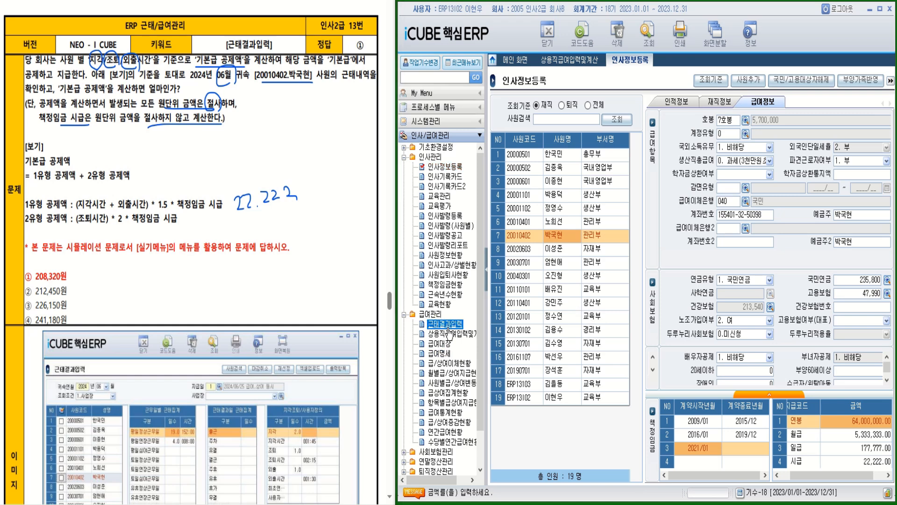
left_click(578, 106)
left_click(568, 163)
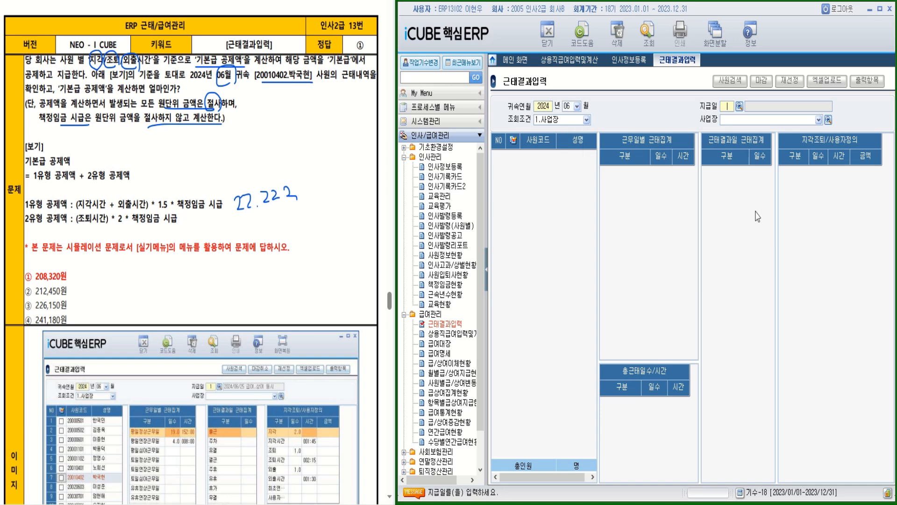
left_click(739, 108)
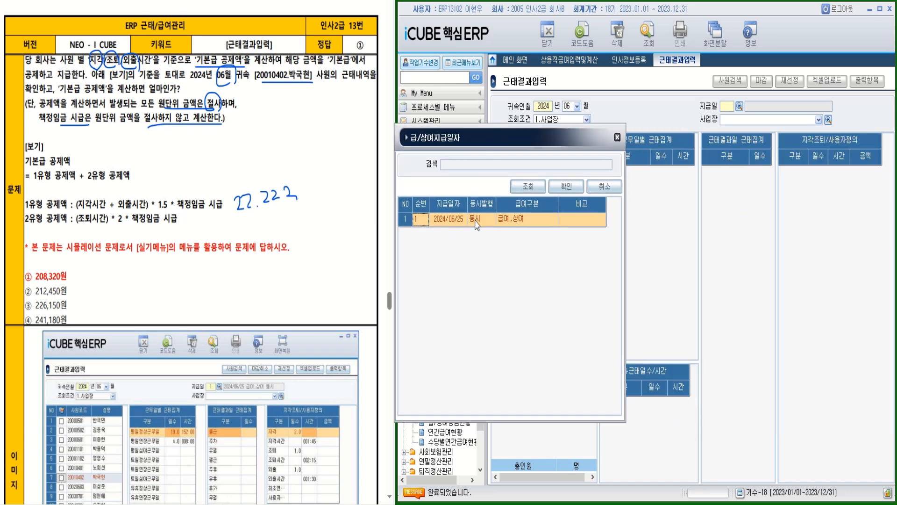
double_click(476, 224)
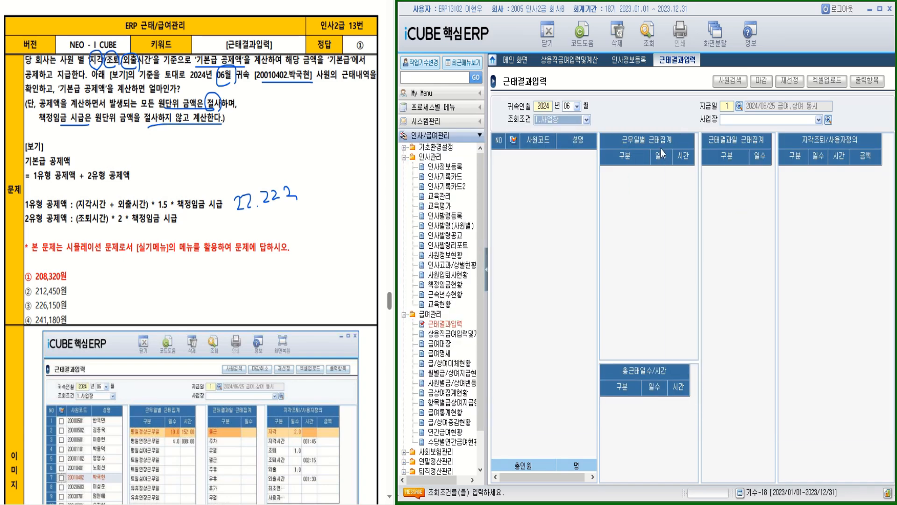
left_click(648, 33)
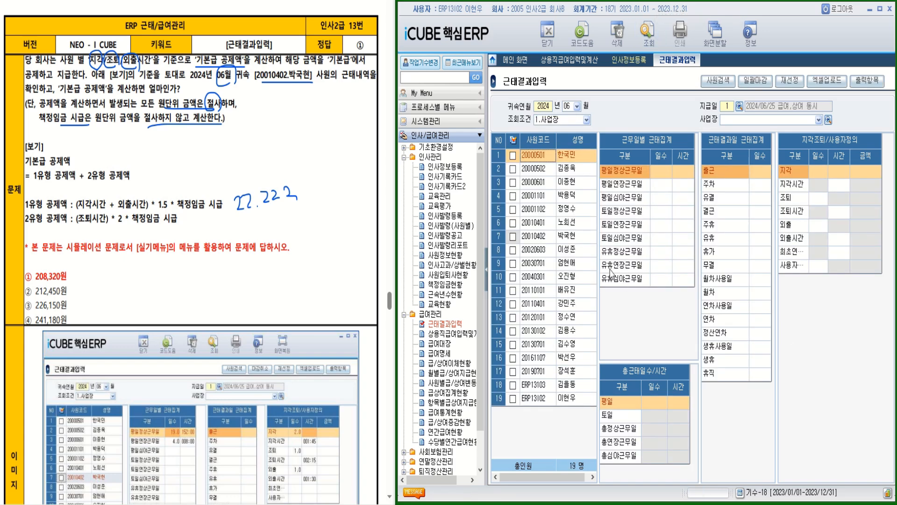
left_click(570, 238)
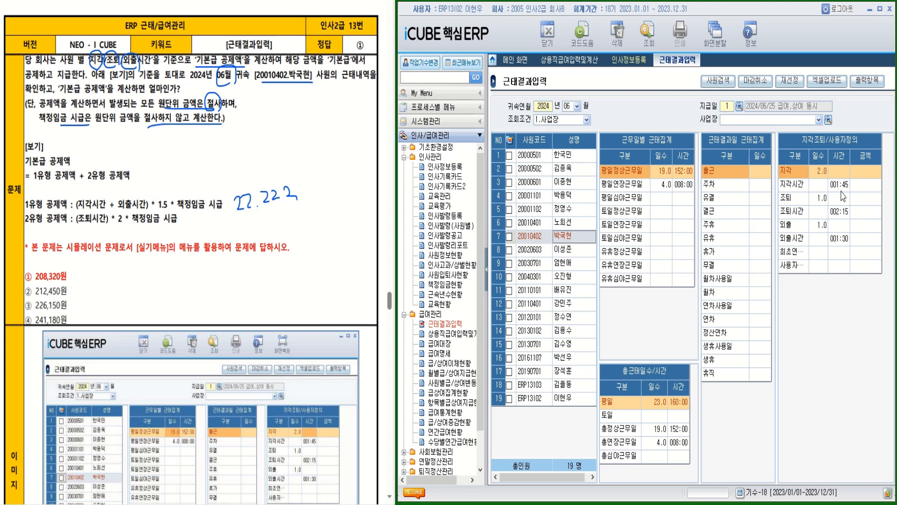
Note 지각시간 1:45 and 외출시간 1:30 above the 1유형 formula and 조퇴시간 2:15 below the 2유형 formula
mouse_move(85, 186)
left_mouse_down()
mouse_move(86, 196)
mouse_move(110, 196)
left_mouse_up()
left_click(89, 196)
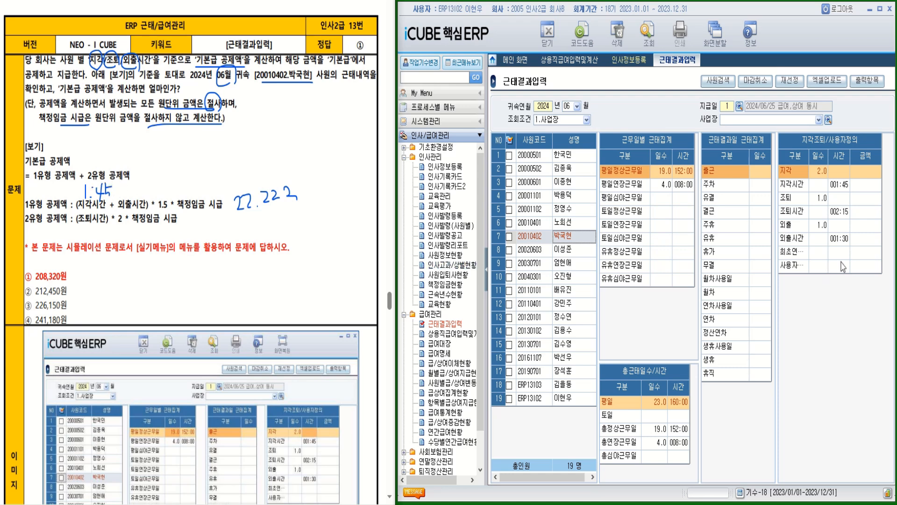
left_click_drag(129, 184, 127, 192)
mouse_move(136, 184)
left_mouse_down()
mouse_move(138, 192)
mouse_move(147, 185)
left_mouse_up()
mouse_move(77, 230)
left_mouse_down()
mouse_move(102, 242)
mouse_move(112, 228)
left_mouse_up()
left_click(89, 237)
left_click(89, 232)
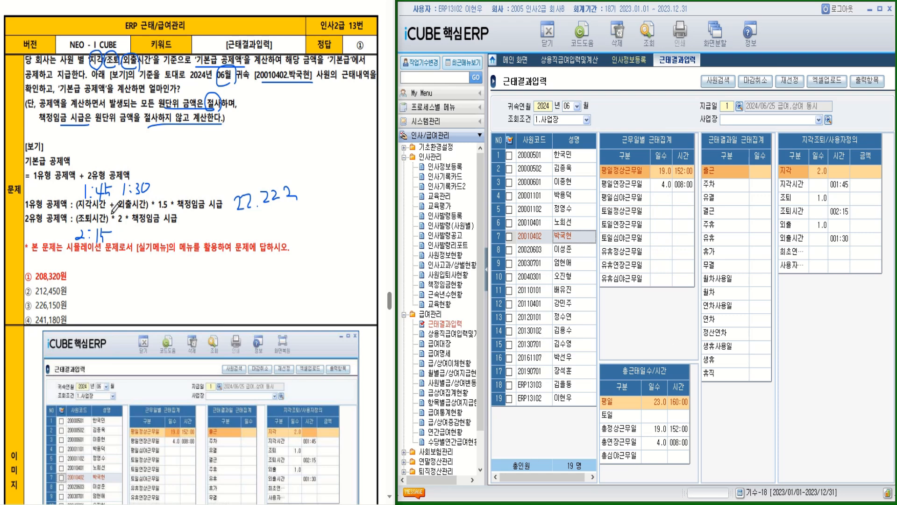
Switch to the calculator and enter the combined 지각 and 외출 time of 3.25 hours multiplied by 1.5
left_click_drag(896, 93, 435, 129)
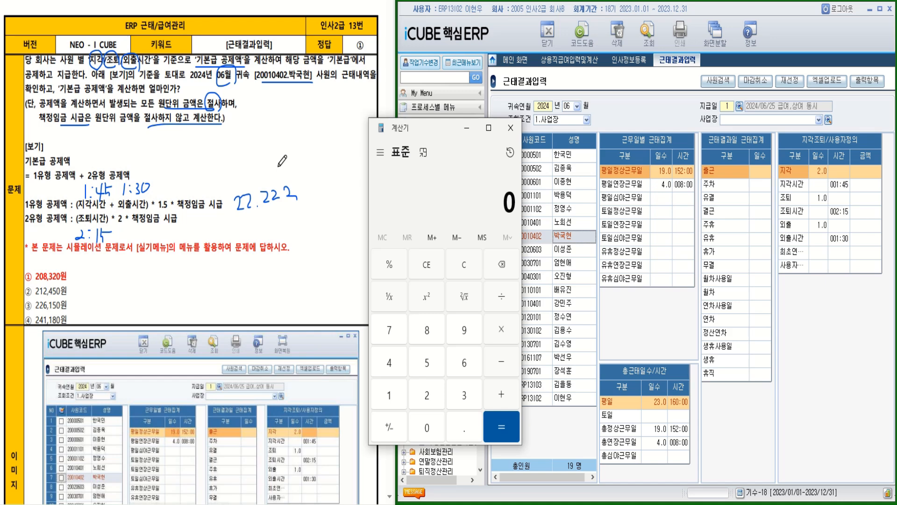
left_click(468, 399)
left_click(464, 428)
left_click(427, 396)
left_click(427, 363)
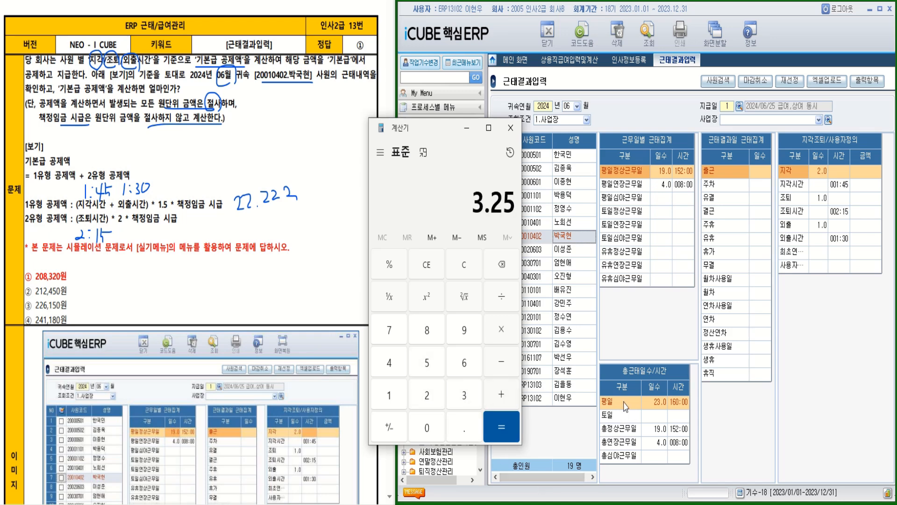
left_click(503, 333)
left_click(391, 396)
left_click(464, 427)
left_click(426, 363)
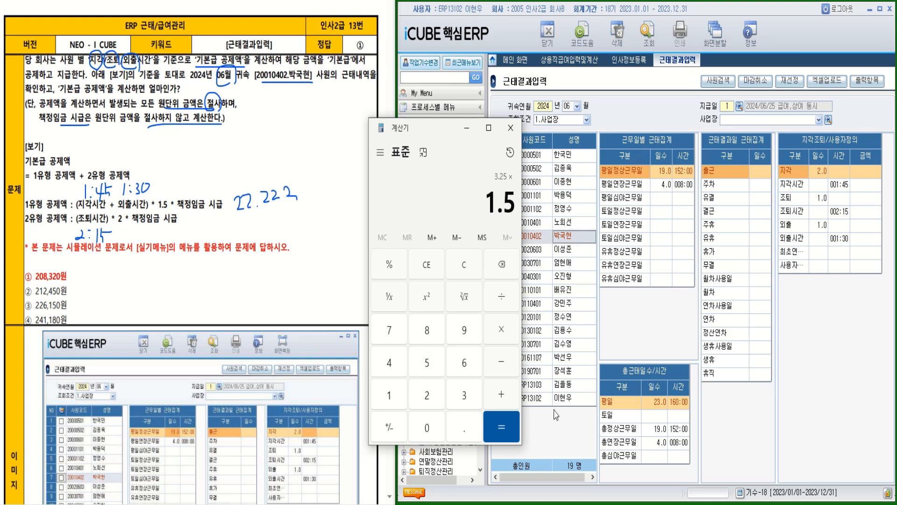
Multiply the weighted 1유형 hours by the 22,222 시급 and note the 1유형 공제액 as 108,330
left_click(504, 339)
left_click(431, 397)
left_click(427, 396)
left_click(427, 395)
left_click(427, 395)
left_click(426, 395)
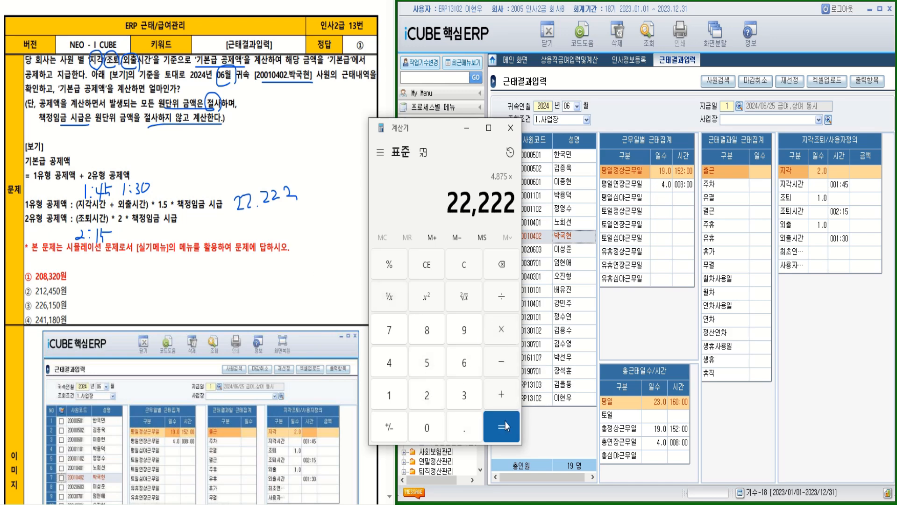
left_click(506, 426)
mouse_move(168, 198)
left_mouse_down()
mouse_move(181, 175)
mouse_move(181, 185)
mouse_move(213, 155)
mouse_move(220, 176)
mouse_move(236, 158)
mouse_move(260, 161)
mouse_move(269, 151)
left_mouse_up()
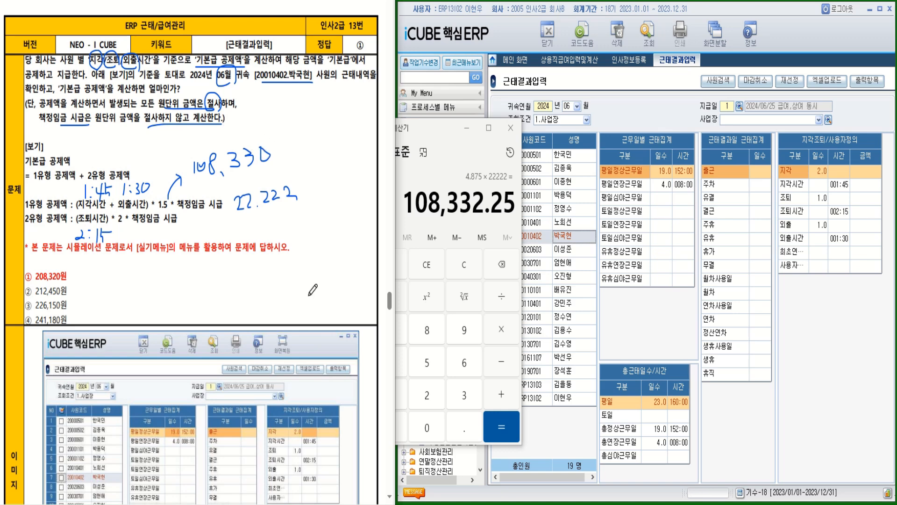
Clear the calculator and enter the 조퇴 time of 2.25 hours multiplied by 2 for the 2유형 공제액
left_click(428, 137)
left_click(435, 271)
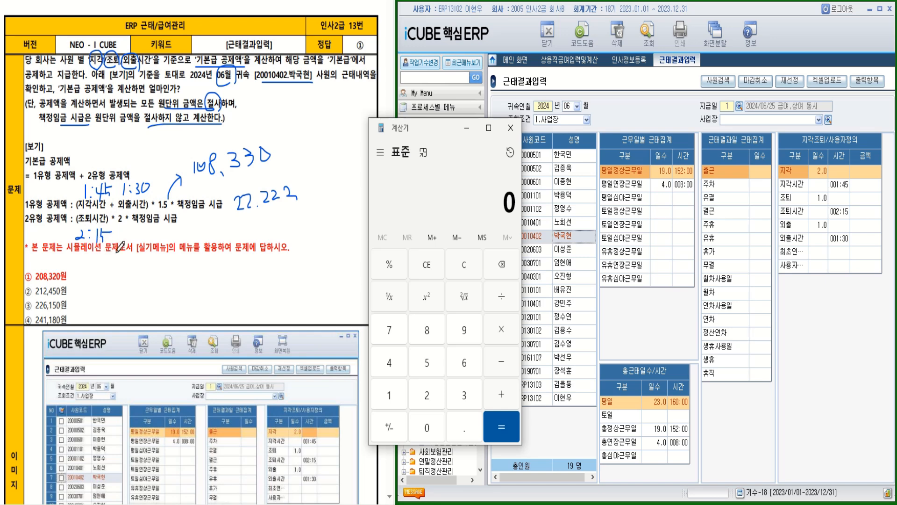
left_click(426, 395)
left_click(465, 427)
left_click(427, 395)
left_click(427, 362)
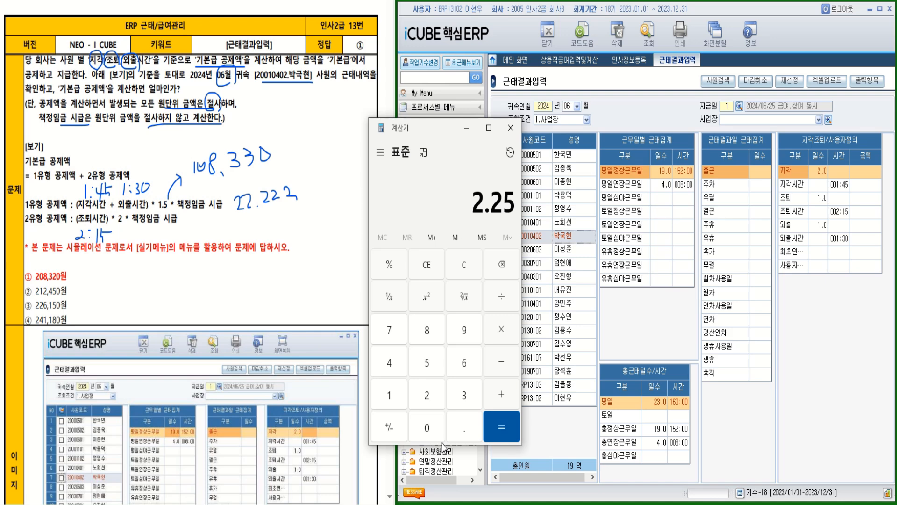
left_click(501, 329)
left_click(435, 398)
Multiply the doubled 조퇴 hours by the 22,222 시급 and note the 2유형 공제액 as 99,990
left_click(501, 333)
left_click(435, 401)
left_click(435, 402)
left_click(435, 402)
left_click(434, 402)
left_click(435, 402)
left_click(499, 427)
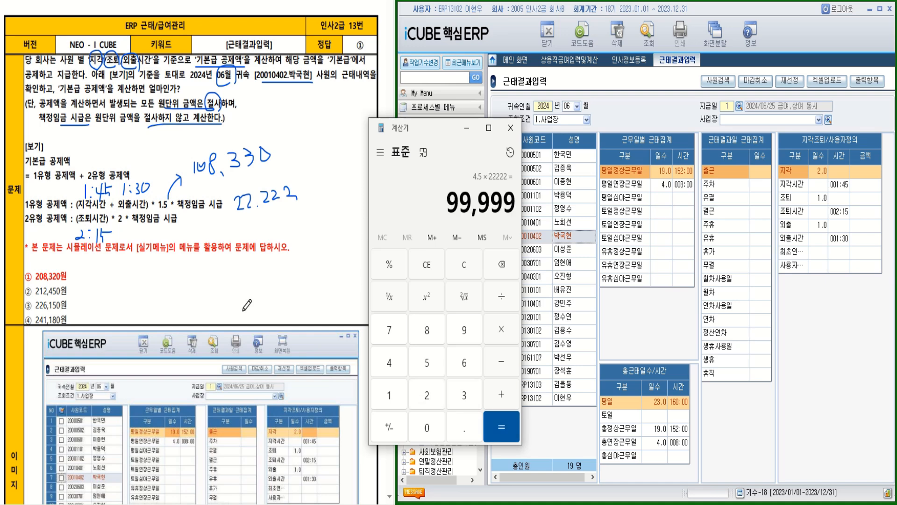
mouse_move(318, 209)
left_mouse_down()
mouse_move(306, 212)
mouse_move(310, 223)
mouse_move(326, 206)
mouse_move(319, 228)
mouse_move(337, 210)
mouse_move(333, 232)
mouse_move(360, 216)
mouse_move(356, 206)
left_mouse_up()
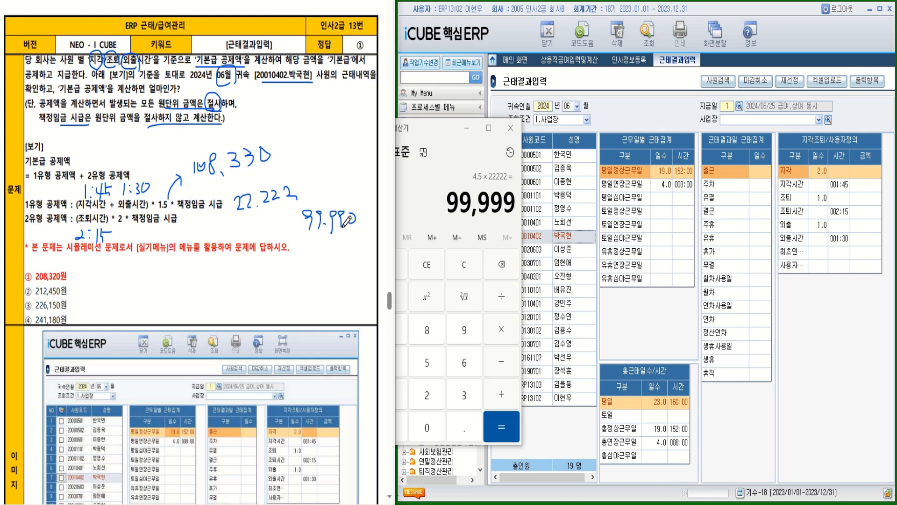
Add 108,330 and 99,990 in the calculator and mark question 13's matching answer choice ①
left_click(434, 267)
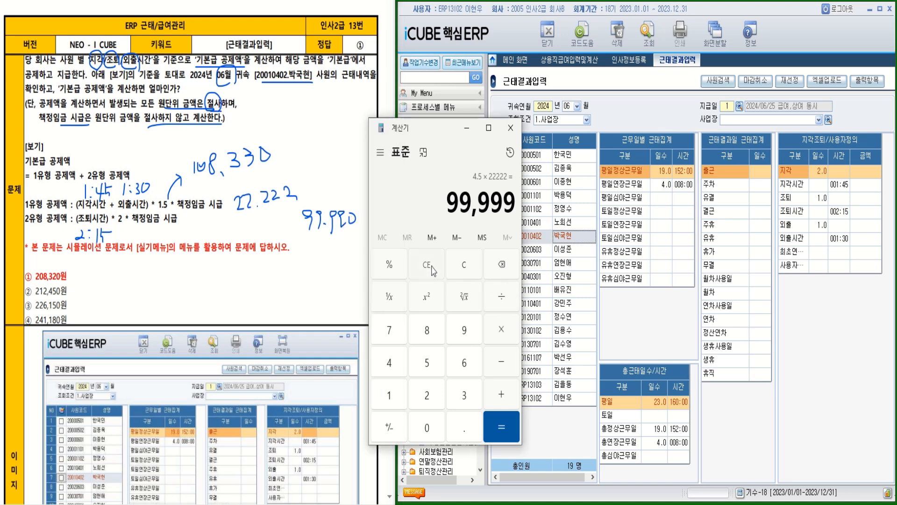
left_click(397, 396)
left_click(426, 427)
left_click(431, 337)
left_click(456, 395)
left_click(460, 396)
left_click(428, 427)
left_click(502, 392)
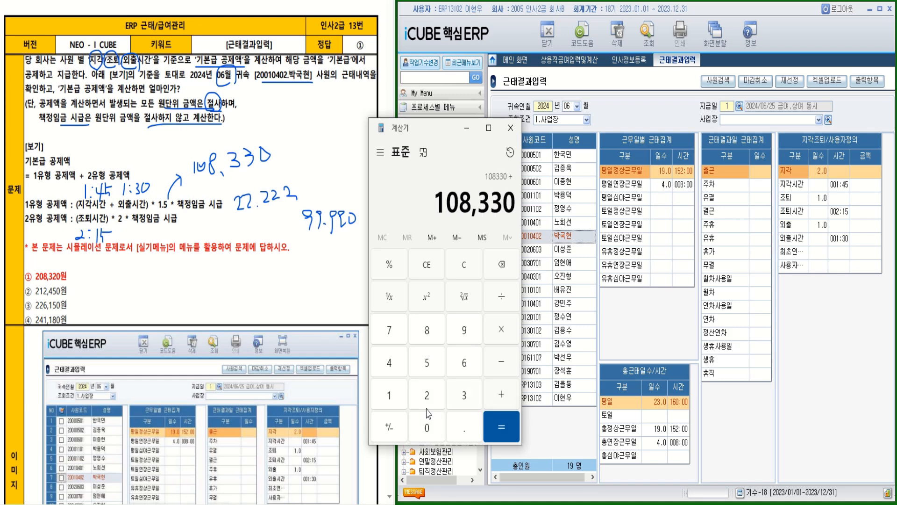
left_click(467, 333)
left_click(465, 332)
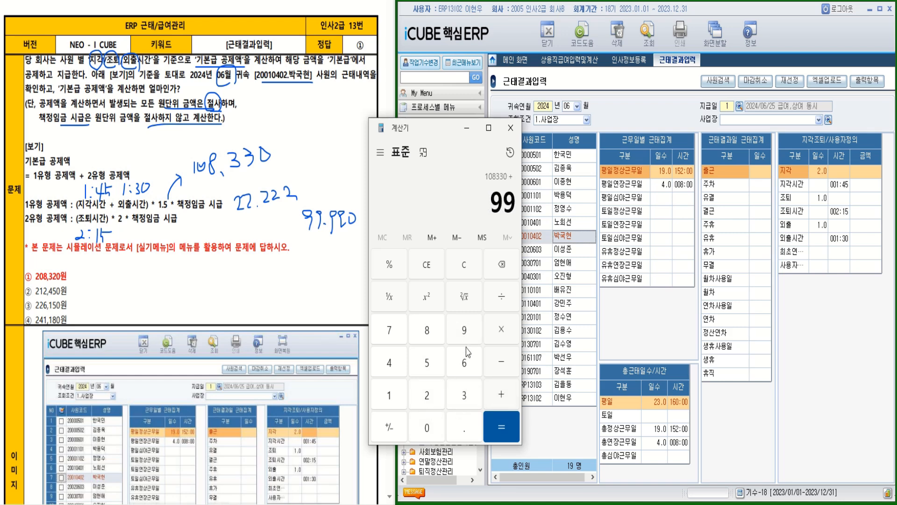
left_click(464, 333)
left_click(465, 333)
left_click(427, 427)
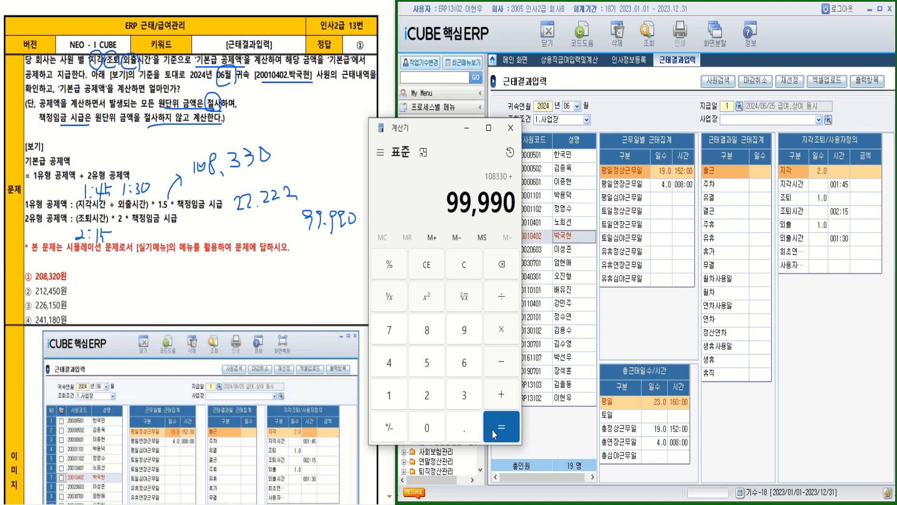
left_click(499, 434)
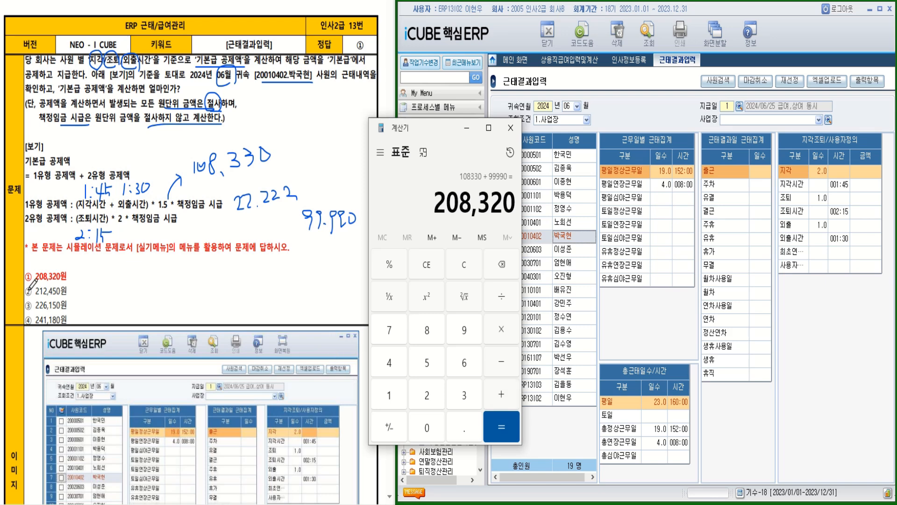
mouse_move(24, 267)
left_mouse_down()
mouse_move(29, 281)
mouse_move(37, 253)
left_mouse_up()
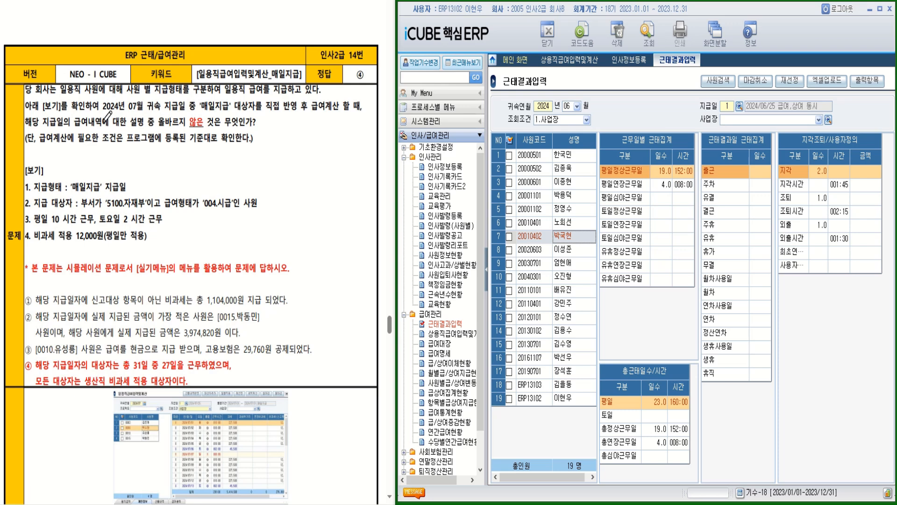
Mark question 14's key conditions: 2024년 07월, 매일지급, 직접 반영, 않은, the 5100.자재부 and 004.시급 target, and the working hours
left_click_drag(99, 113, 143, 112)
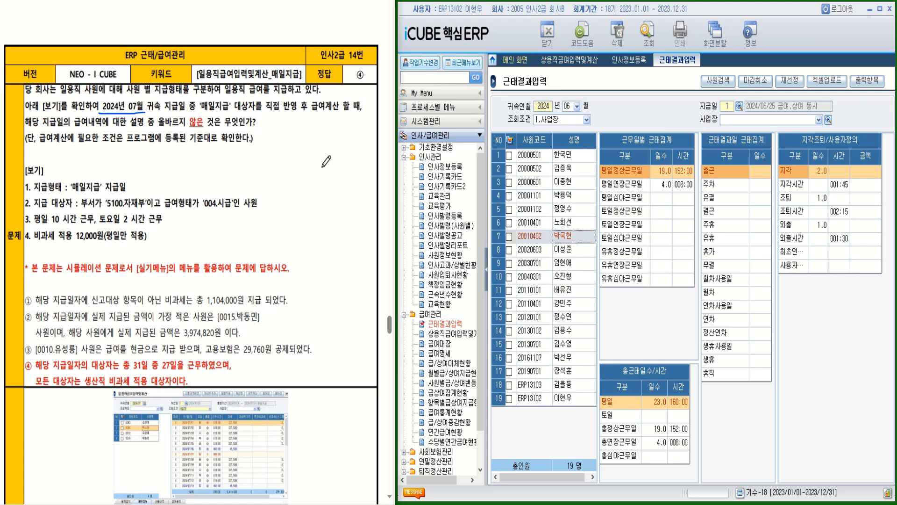
mouse_move(199, 112)
left_mouse_down()
mouse_move(273, 116)
mouse_move(286, 90)
mouse_move(299, 122)
left_mouse_up()
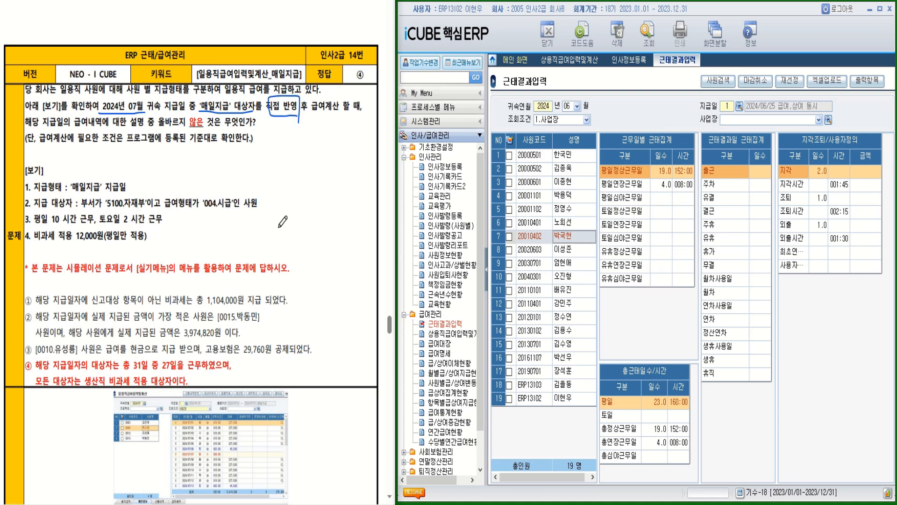
mouse_move(206, 123)
left_mouse_down()
mouse_move(190, 130)
mouse_move(190, 116)
mouse_move(210, 114)
mouse_move(205, 134)
left_mouse_up()
left_click_drag(51, 211, 240, 211)
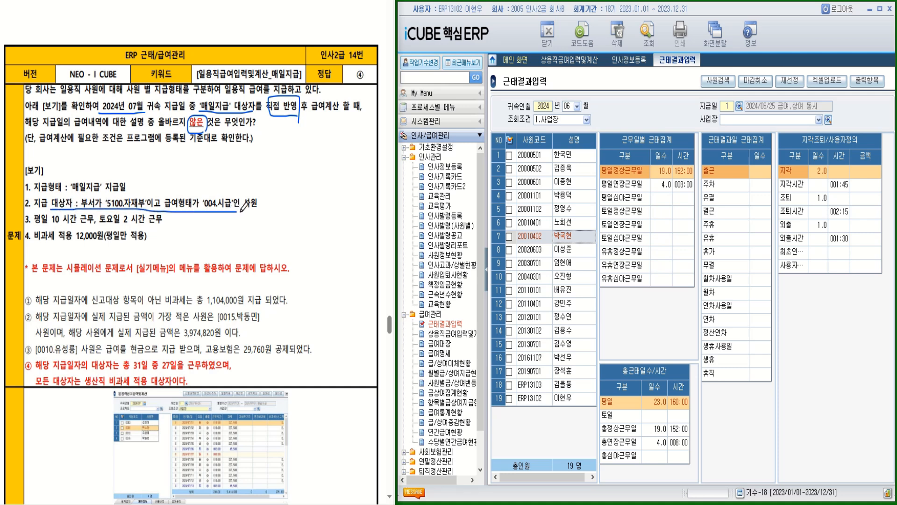
left_click_drag(169, 218, 176, 217)
Collapse the 급여관리 and 인사관리 groups and open 일용직급여지급일자등록 under 일용직관리
left_click(404, 315)
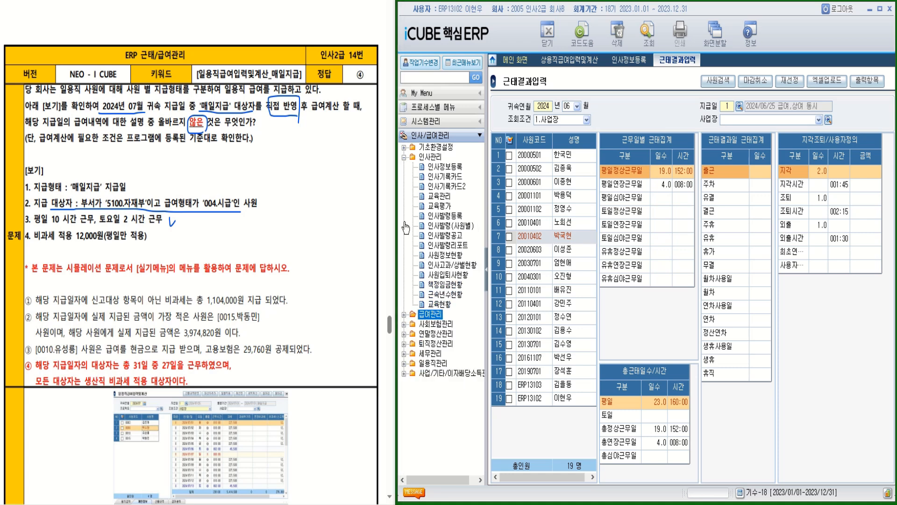
left_click(405, 157)
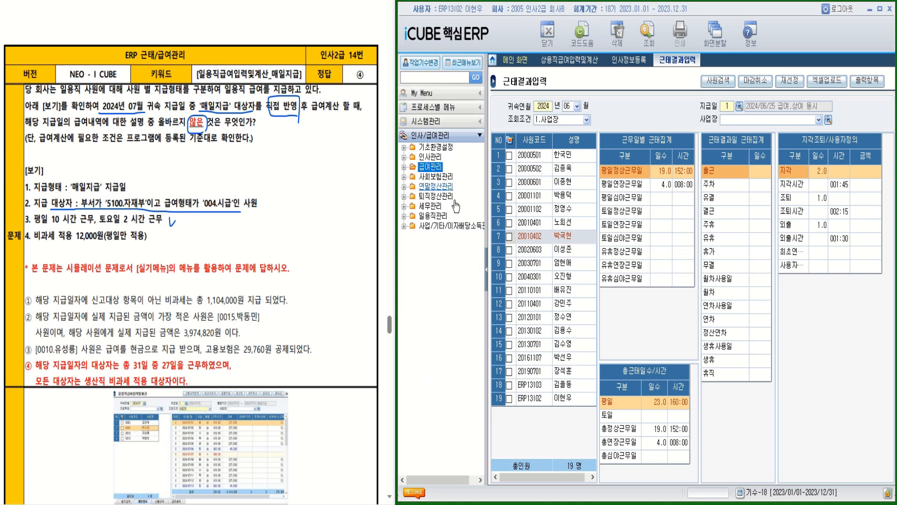
left_click(432, 217)
left_click(432, 218)
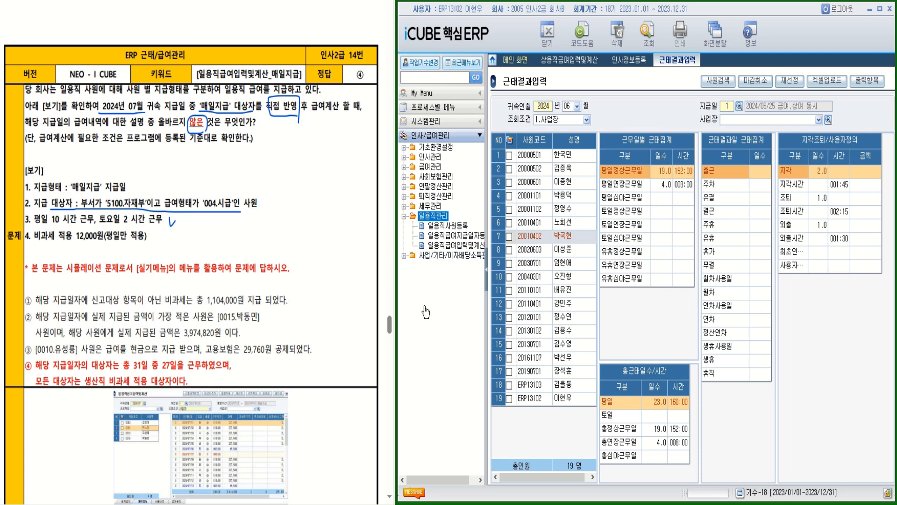
left_click(462, 235)
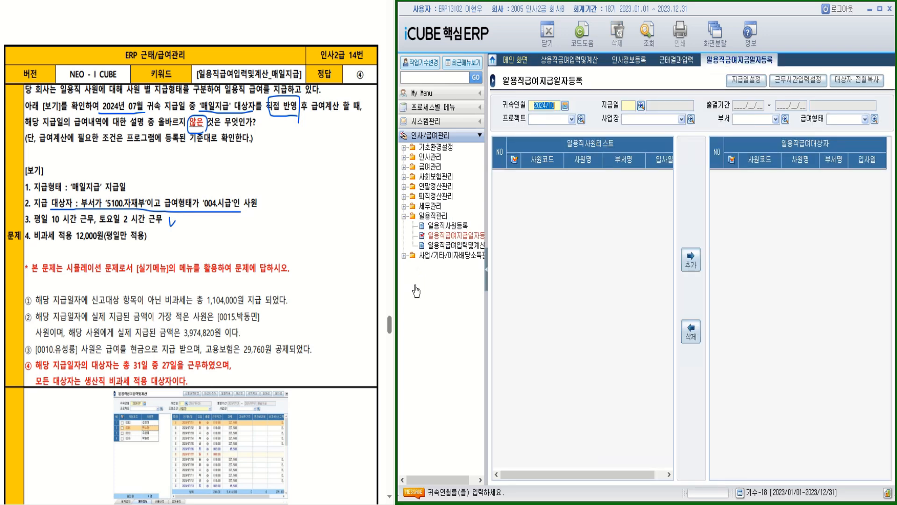
Retrieve the daily-worker list for 귀속연월 2024/07 and the 매일지급 payment date
type("20")
key("Return")
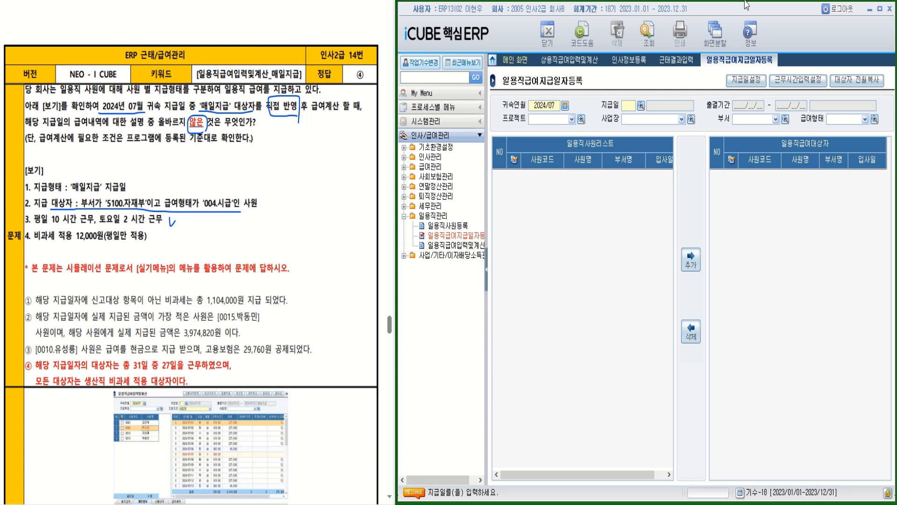
left_click(642, 105)
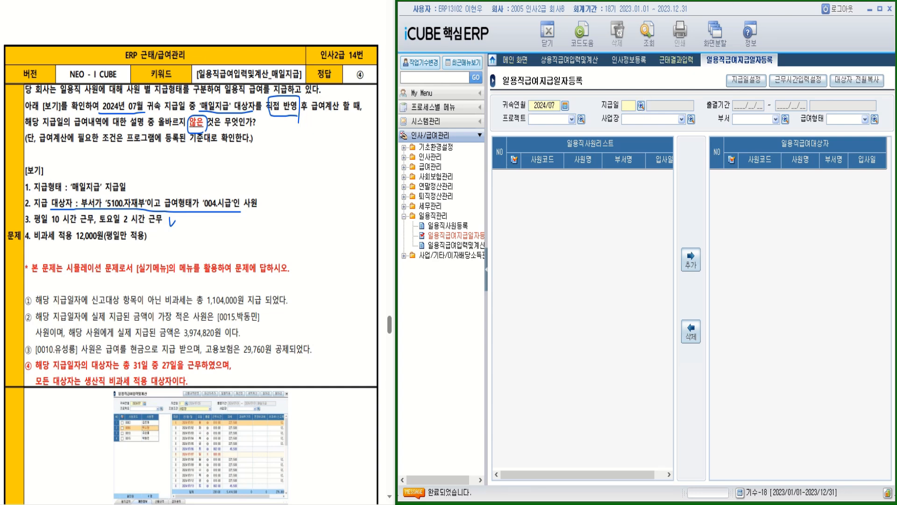
double_click(610, 269)
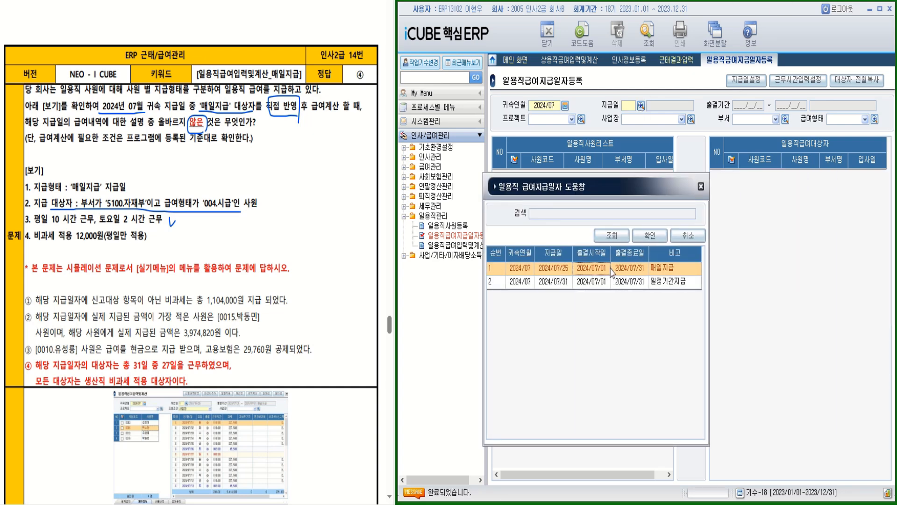
left_click(649, 38)
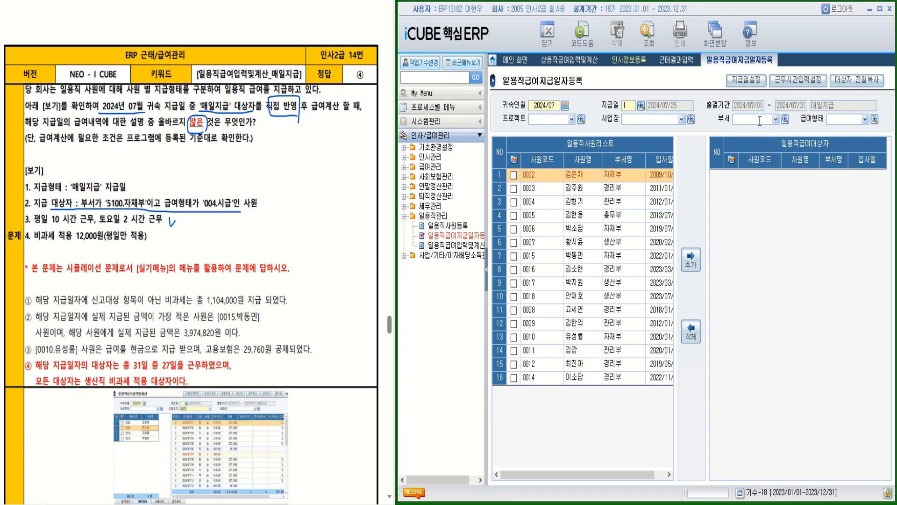
Filter the worker list to 부서 5100 자재부 and 급여형태 004 시급, and add all listed workers to 일용직급여대상자
left_click(785, 120)
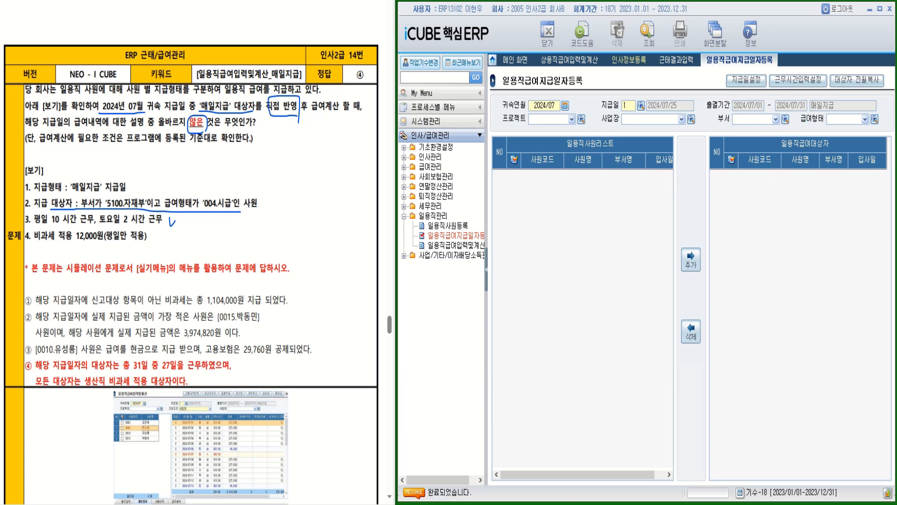
left_click(520, 290)
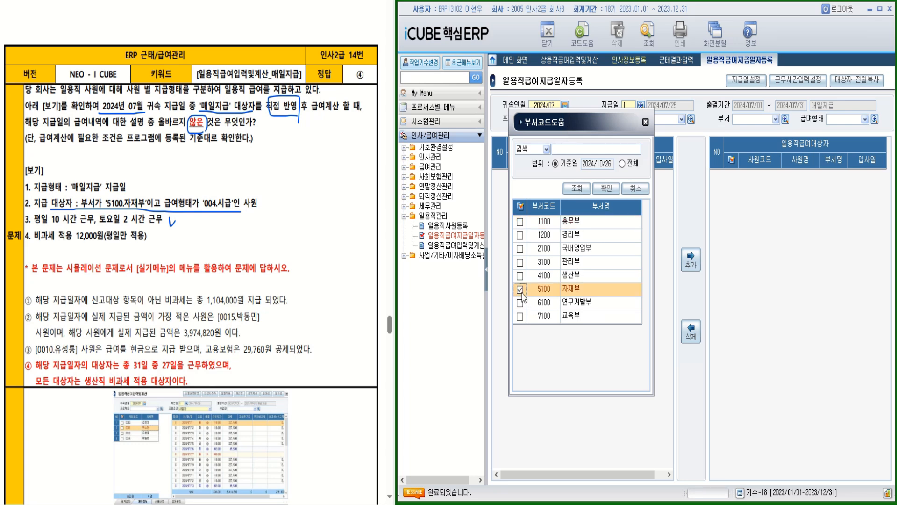
left_click(606, 188)
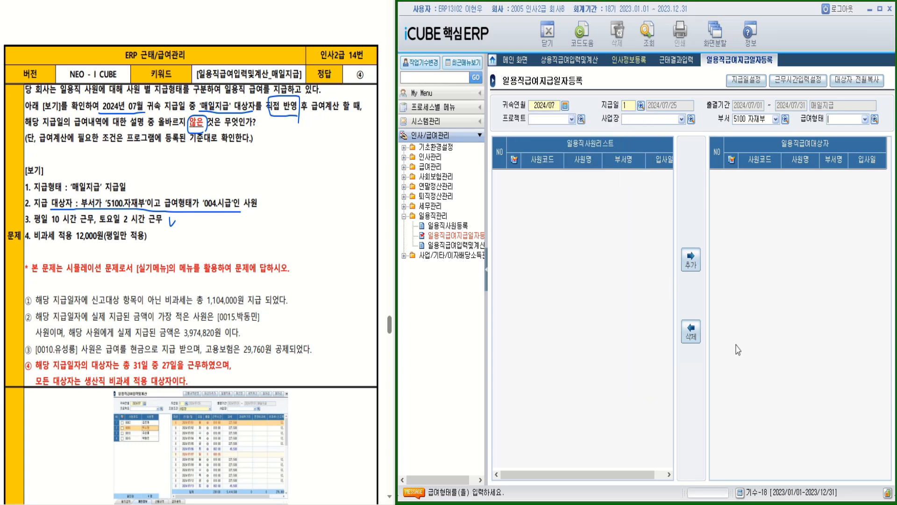
left_click(874, 120)
double_click(569, 262)
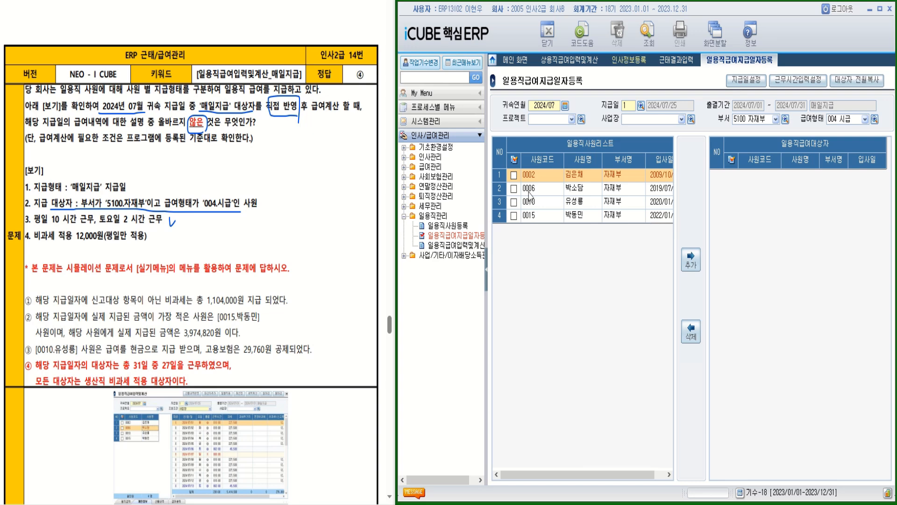
left_click(514, 159)
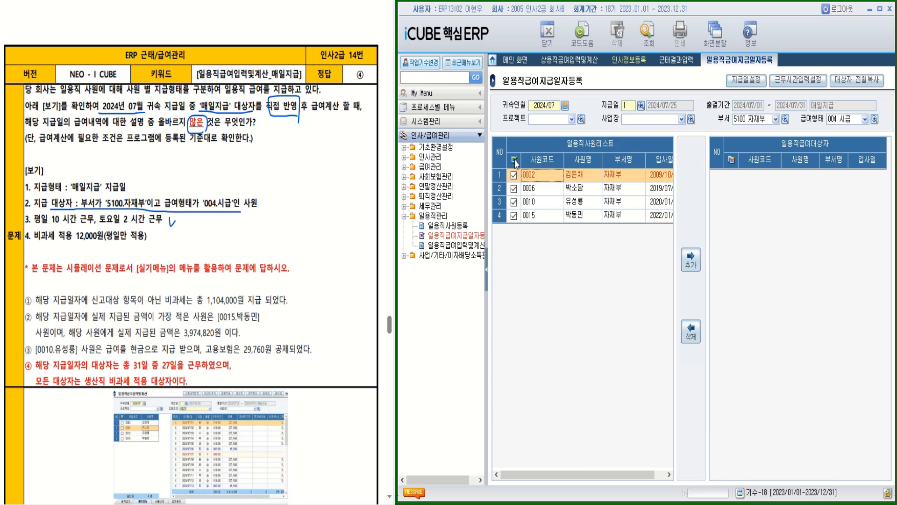
left_click(692, 266)
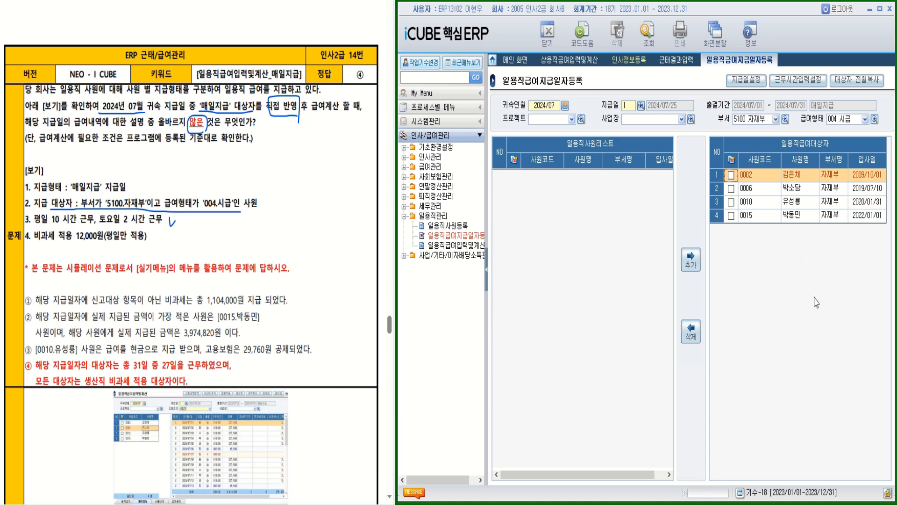
Open 일용직급여입력및계산 and retrieve the workers for 귀속연월 2024/07 and the 매일지급 payment date
left_click(444, 248)
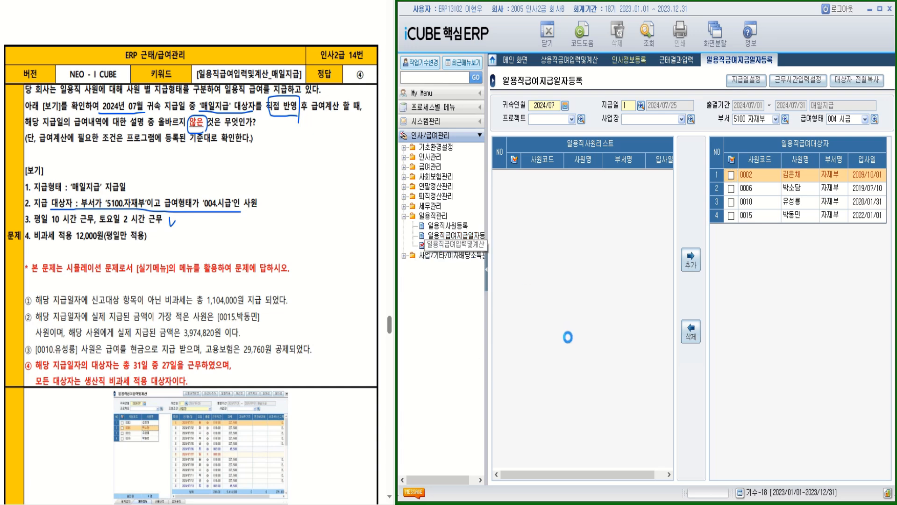
type("2")
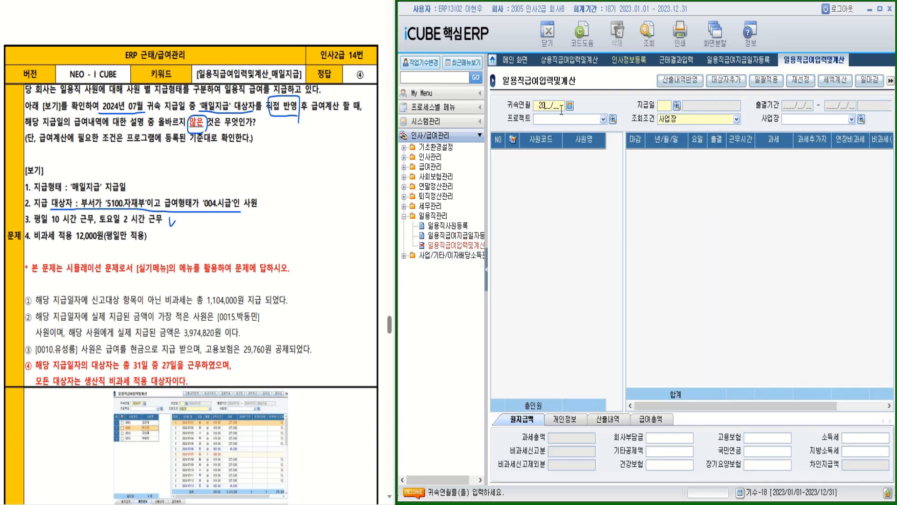
type("024/07")
key("Return")
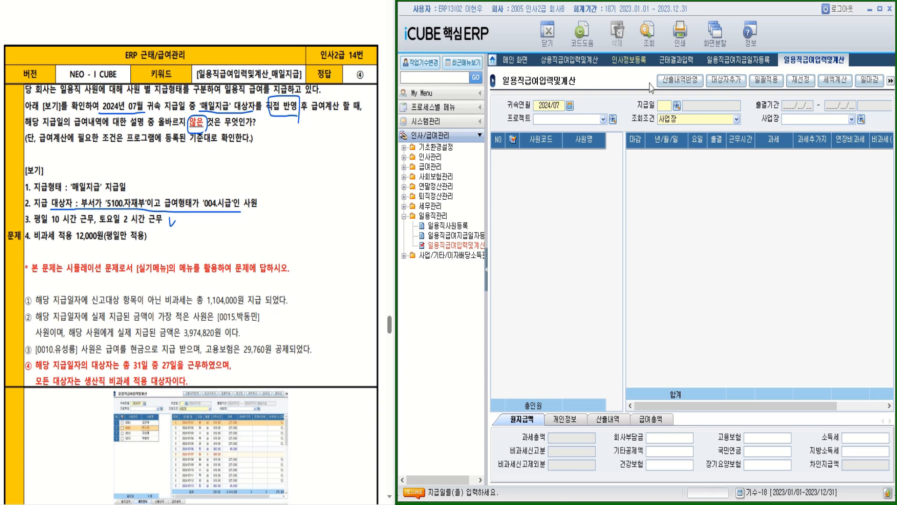
left_click(677, 107)
left_click(659, 238)
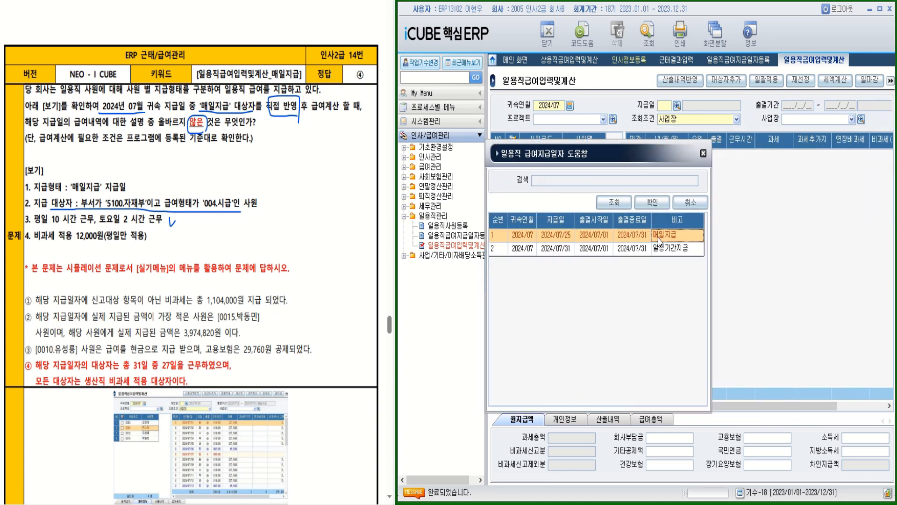
double_click(659, 239)
left_click(648, 32)
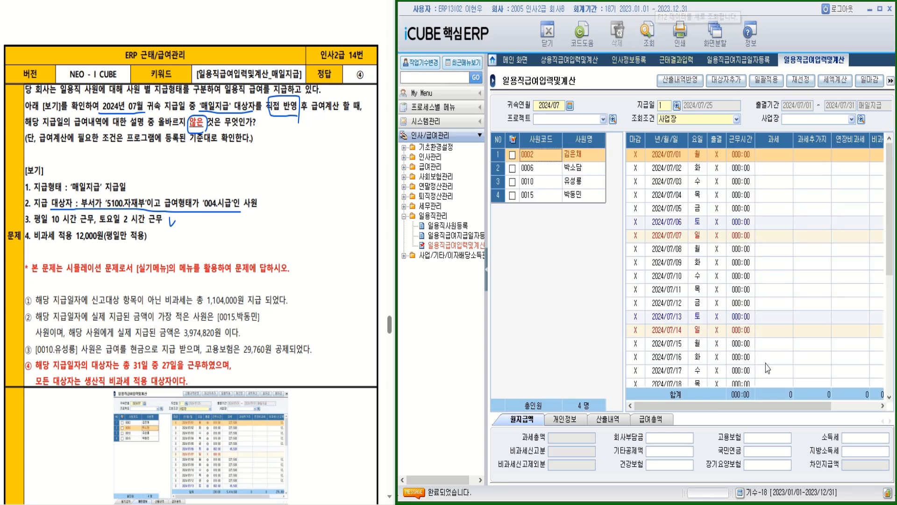
Batch-apply 10 hours on 평일 with 비과세(신고제외분) 12,000 to all the workers, marking the 비과세 condition in the question
left_click(513, 140)
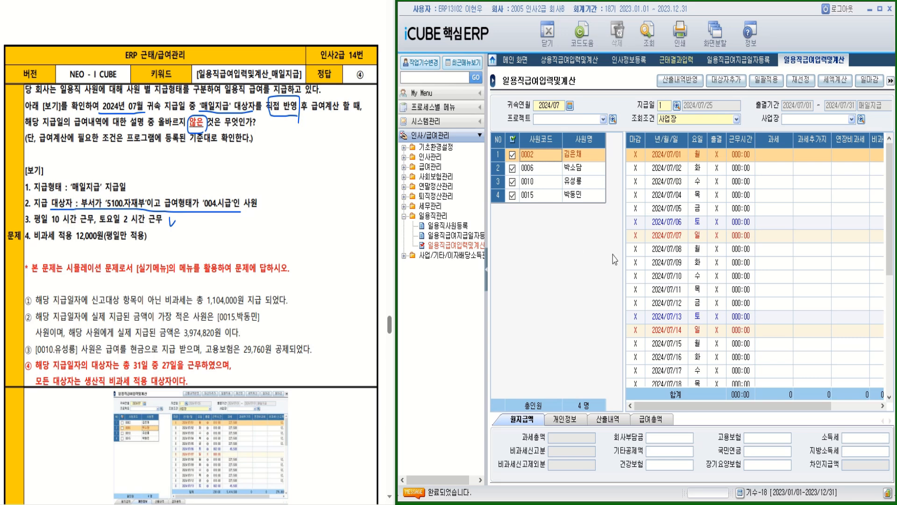
left_click(765, 83)
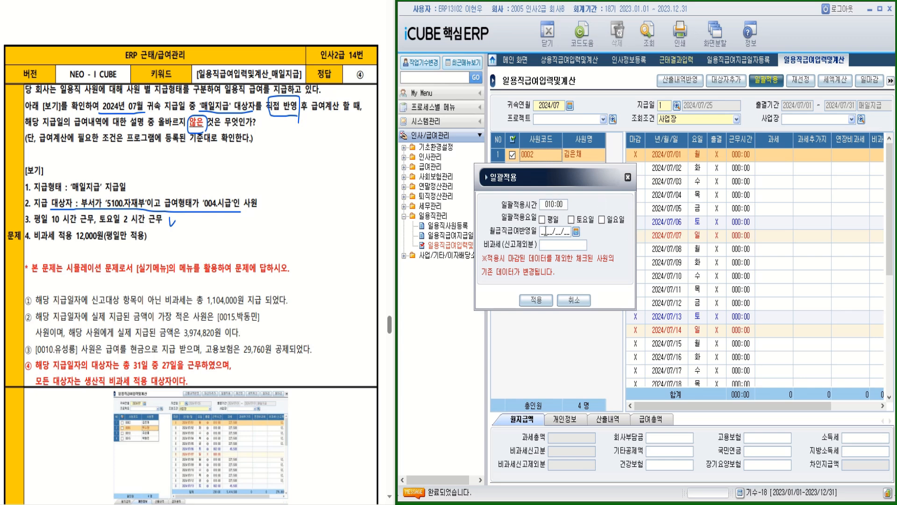
left_click(542, 219)
mouse_move(122, 230)
left_mouse_down()
mouse_move(111, 240)
mouse_move(122, 231)
mouse_move(53, 243)
left_mouse_up()
left_click(556, 245)
type("120000")
key("Return")
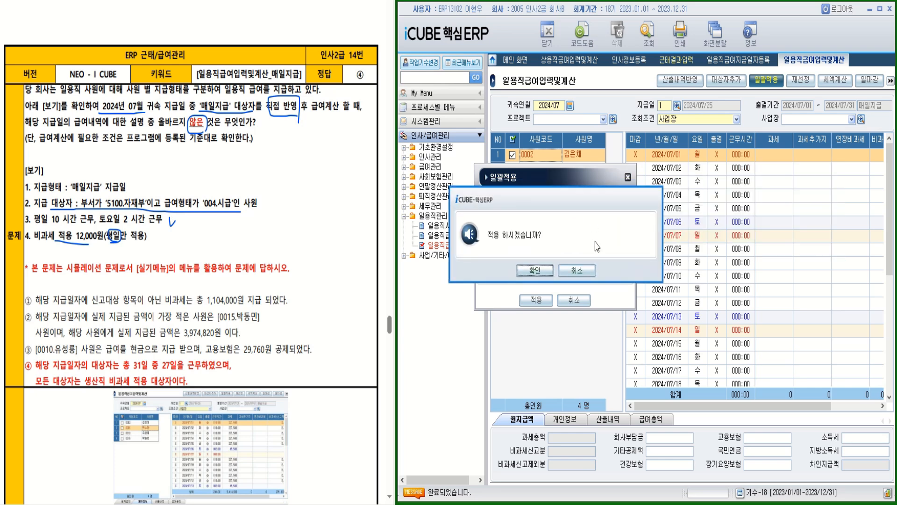
left_click(535, 271)
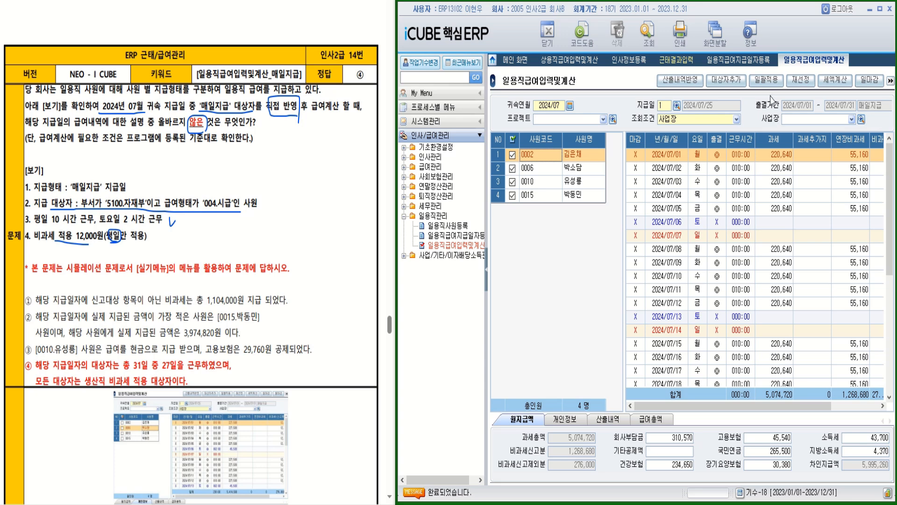
Batch-apply 2 hours on 토요일 to all the selected workers
left_click(764, 80)
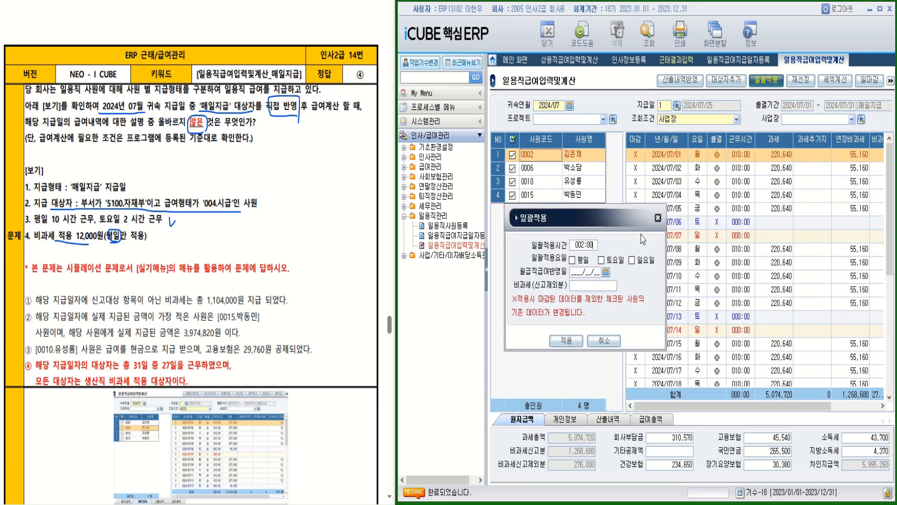
left_click(602, 260)
left_click(566, 344)
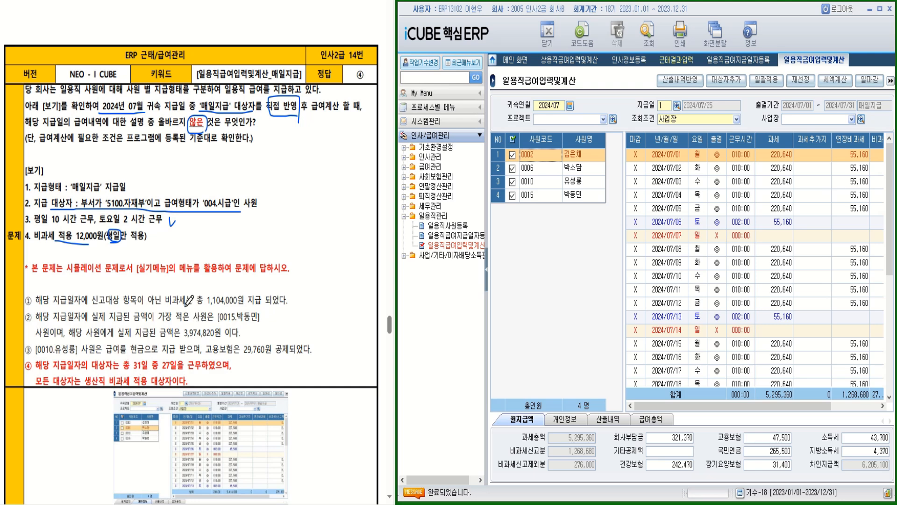
Check the 비과세신고제외분 total in 급여총액 and mark answer choice ① as correct, underlining its non-reportable 비과세 wording
left_click_drag(137, 307, 190, 306)
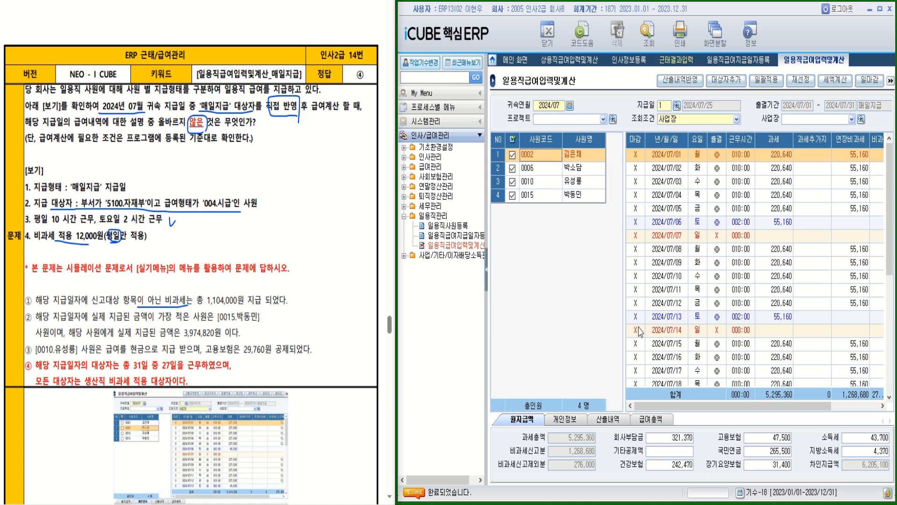
left_click(655, 421)
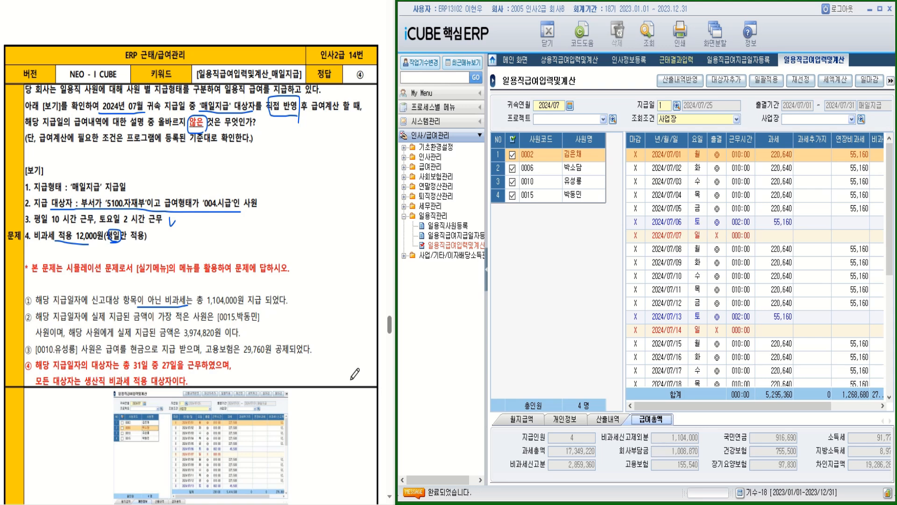
mouse_move(298, 302)
left_mouse_down()
mouse_move(296, 293)
mouse_move(298, 303)
left_mouse_up()
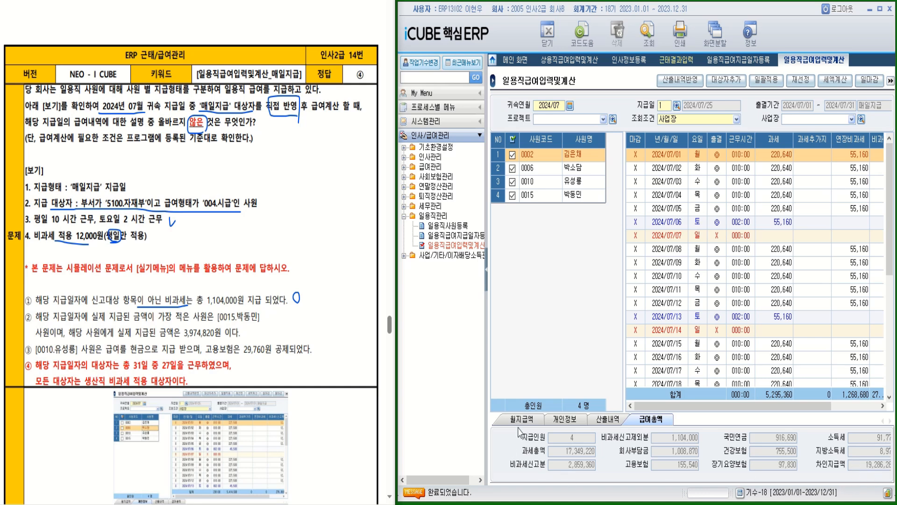
Compare the 차인지급액 of all four workers in 월지급액 and mark answer choice ② as correct
left_click(520, 420)
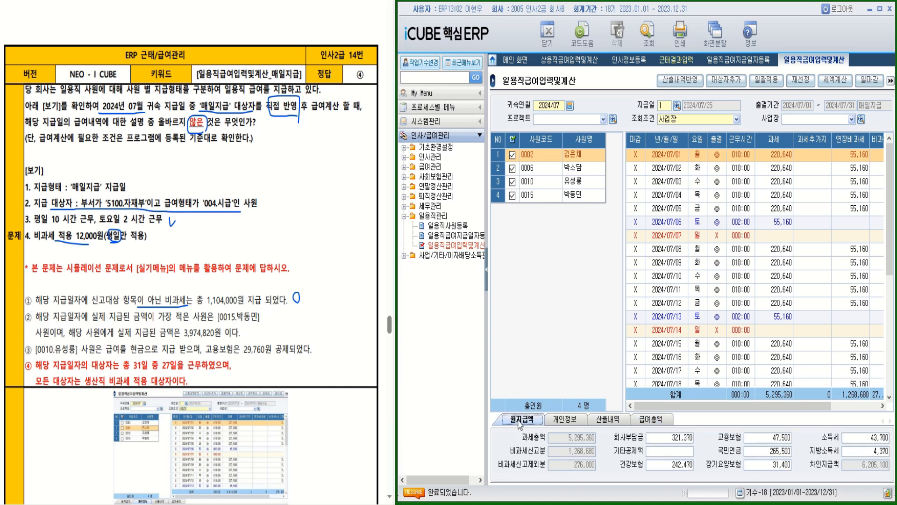
left_click(578, 158)
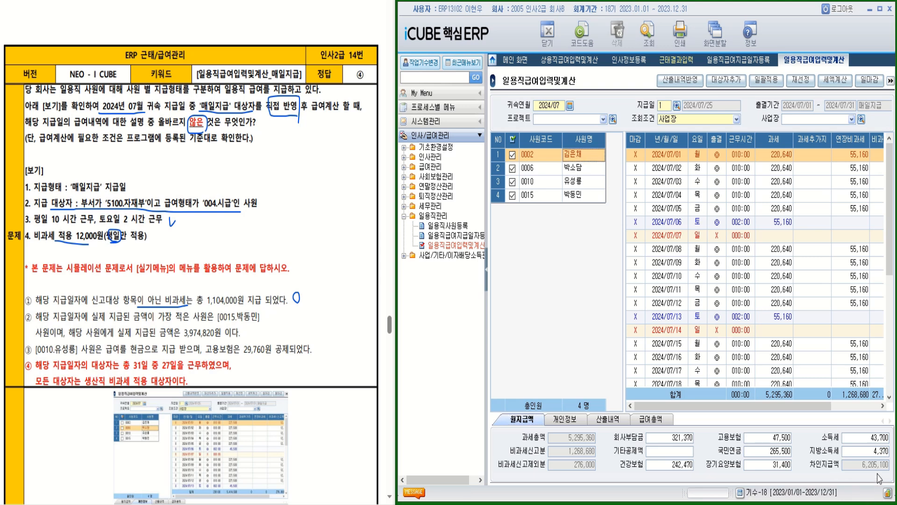
left_click(598, 171)
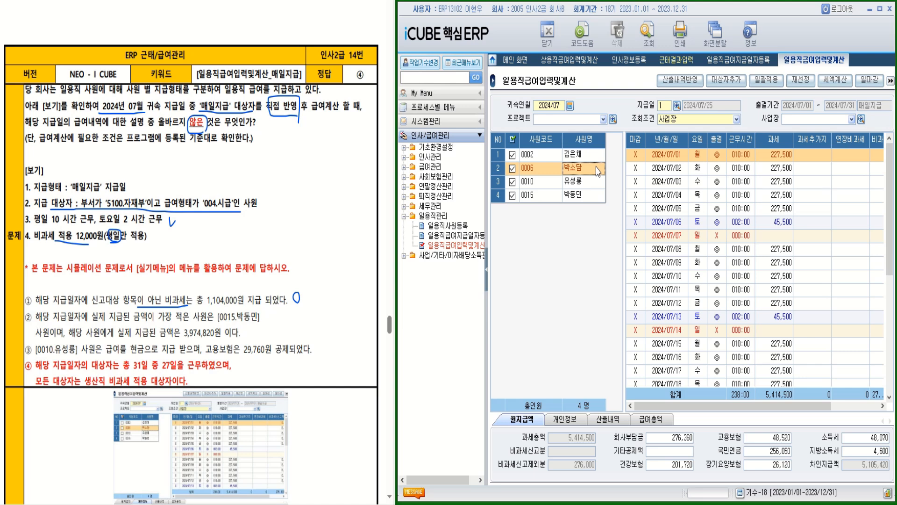
left_click(596, 186)
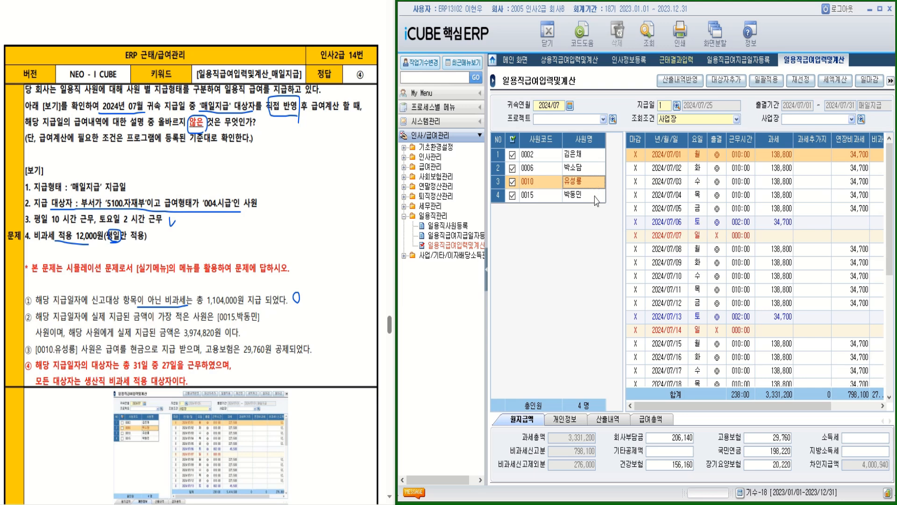
left_click(597, 200)
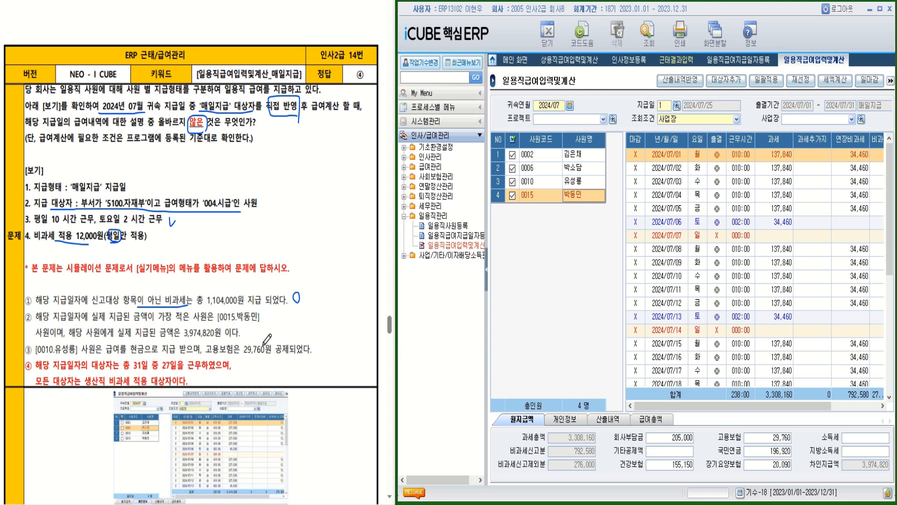
left_click_drag(254, 333, 256, 328)
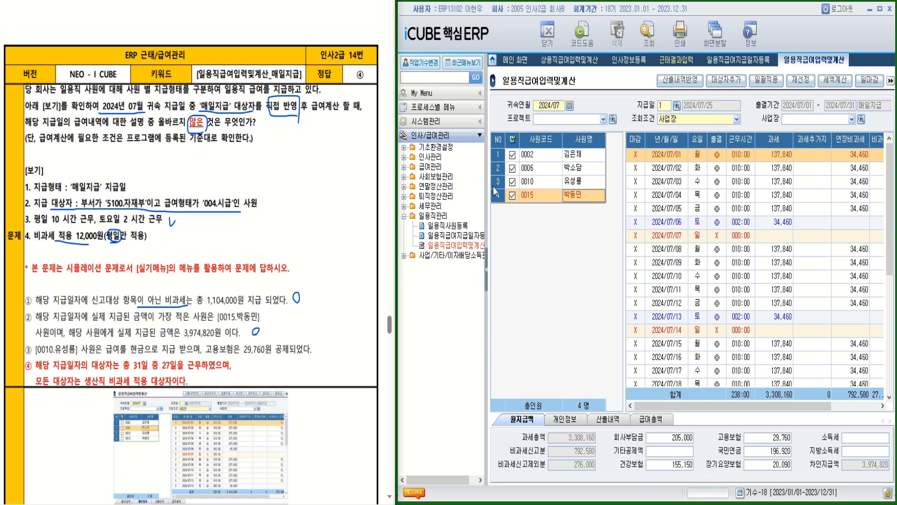
Check employee 0010's 계좌이체은행 in 개인정보 and 고용보험 in 월지급액, and mark answer choice ③ as correct
left_click(531, 182)
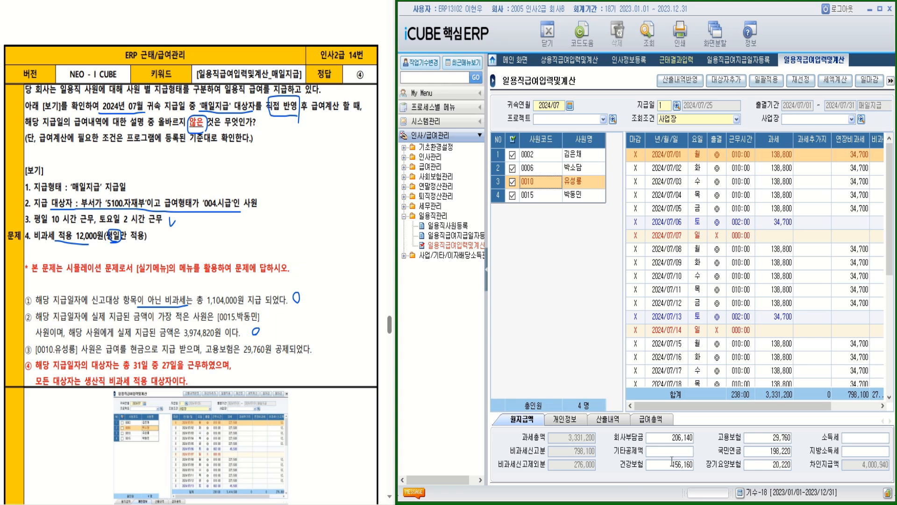
left_click(569, 426)
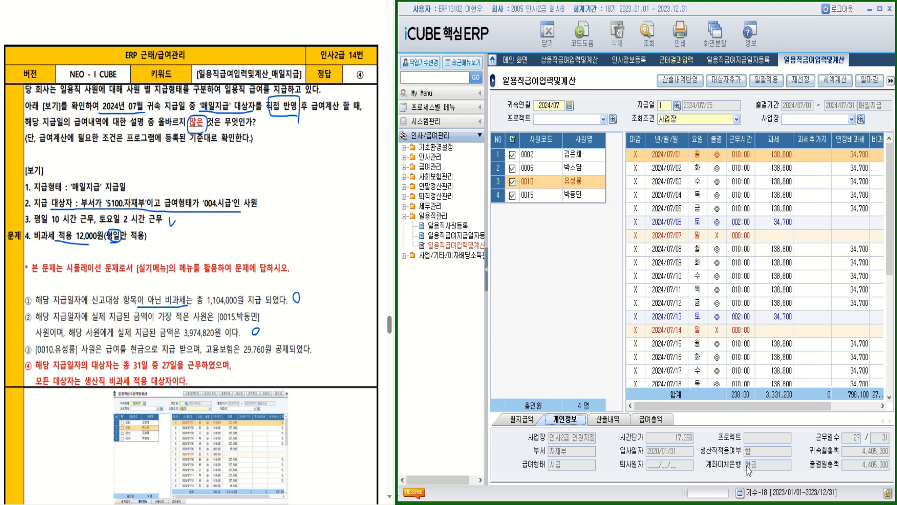
left_click(520, 421)
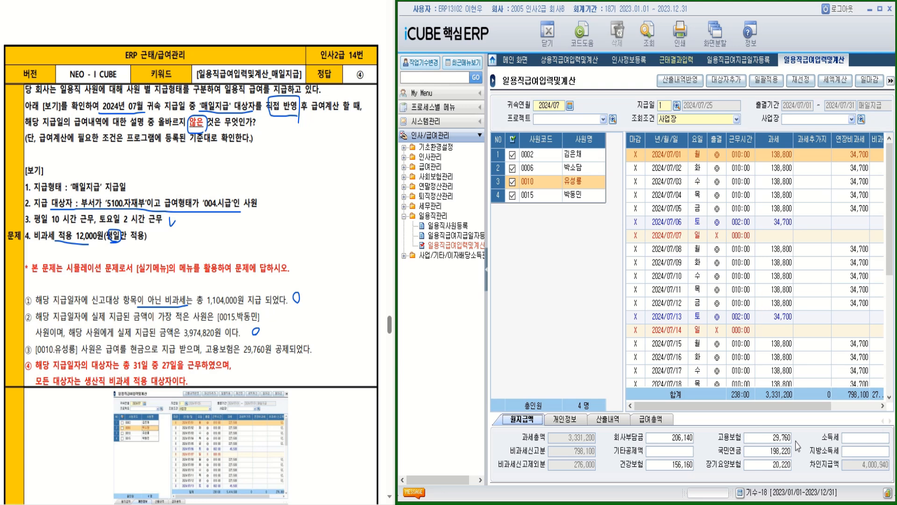
left_click_drag(316, 349, 319, 358)
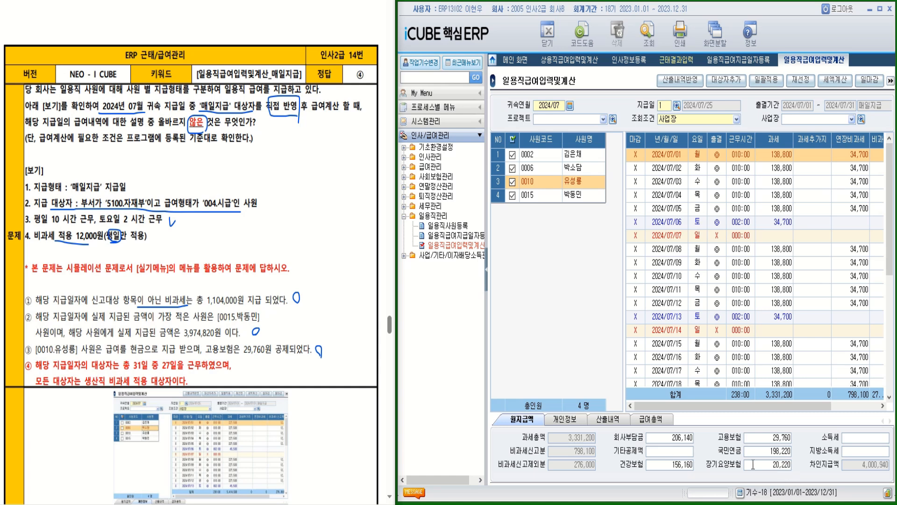
Look through the 산출내역 and 개인정보 details of the listed workers for answer choice ④
left_click(609, 421)
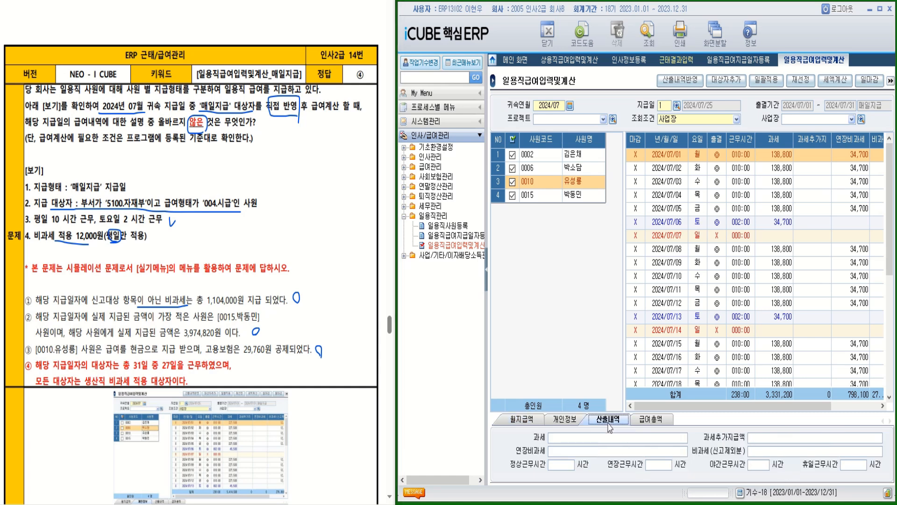
left_click(570, 423)
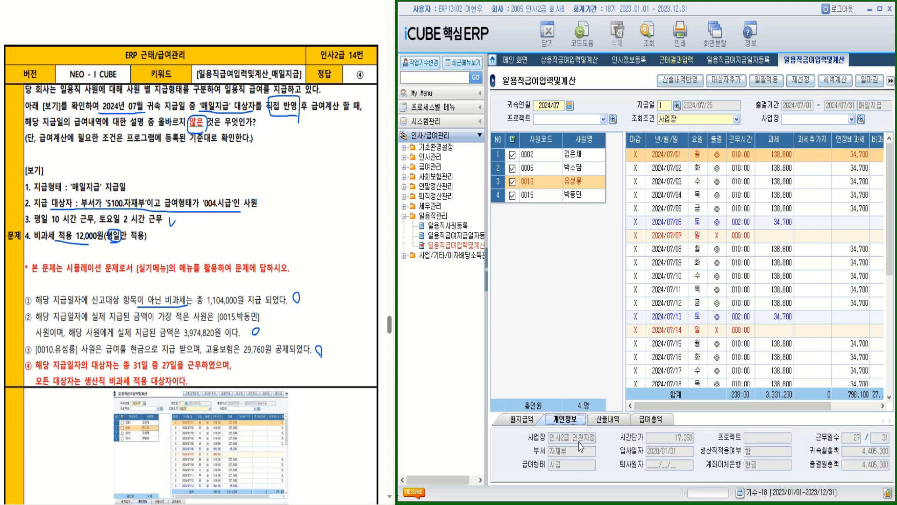
left_click(569, 158)
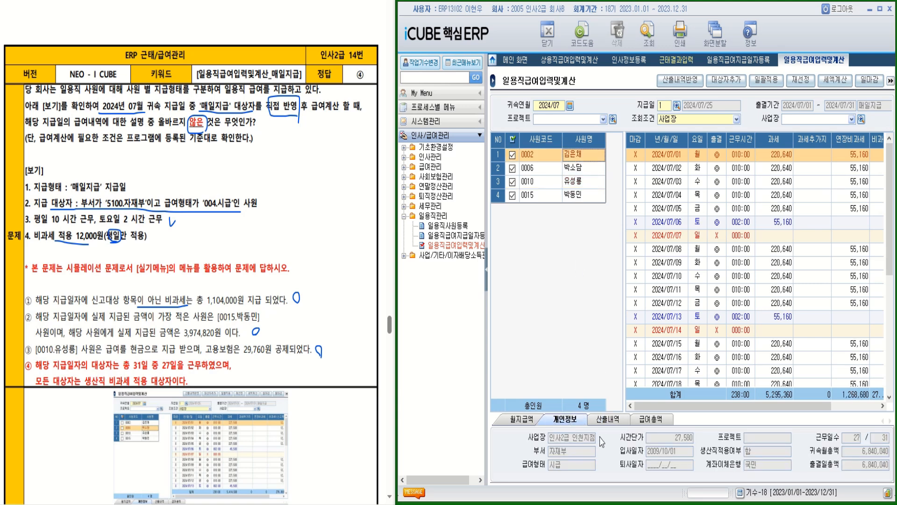
left_click(603, 422)
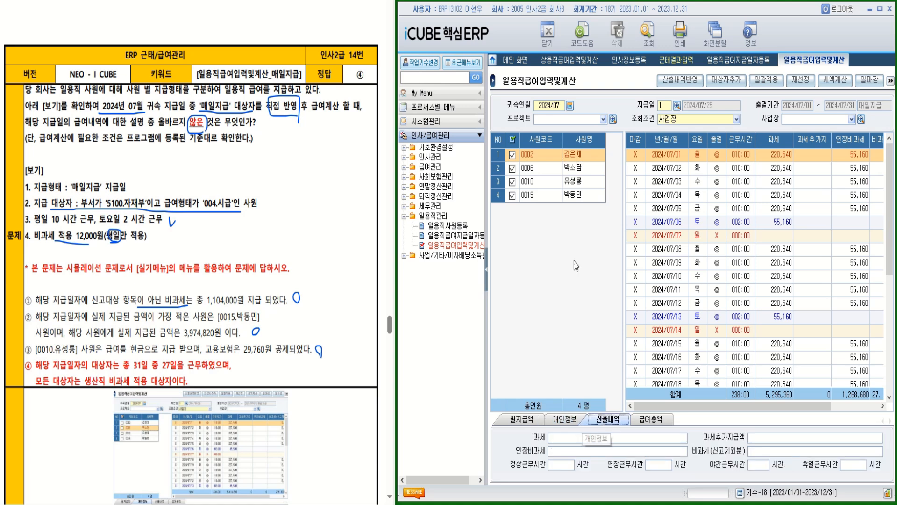
left_click(574, 172)
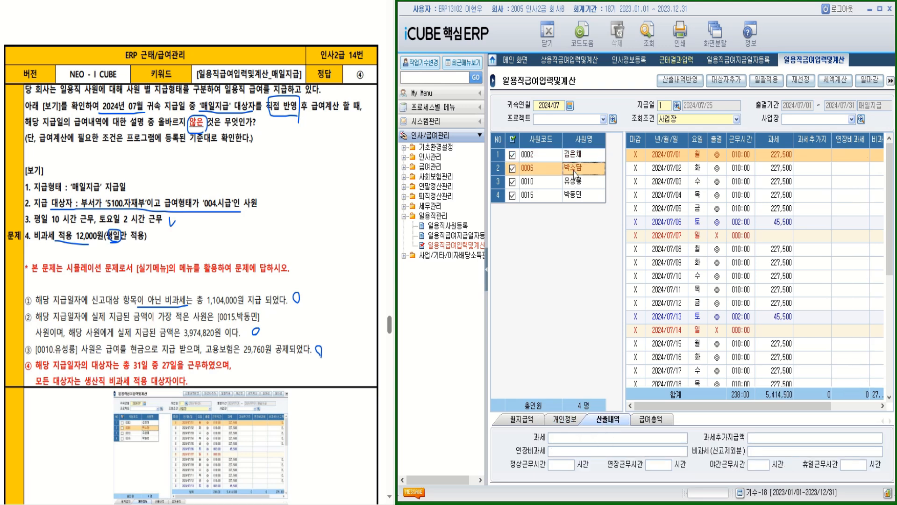
left_click(576, 184)
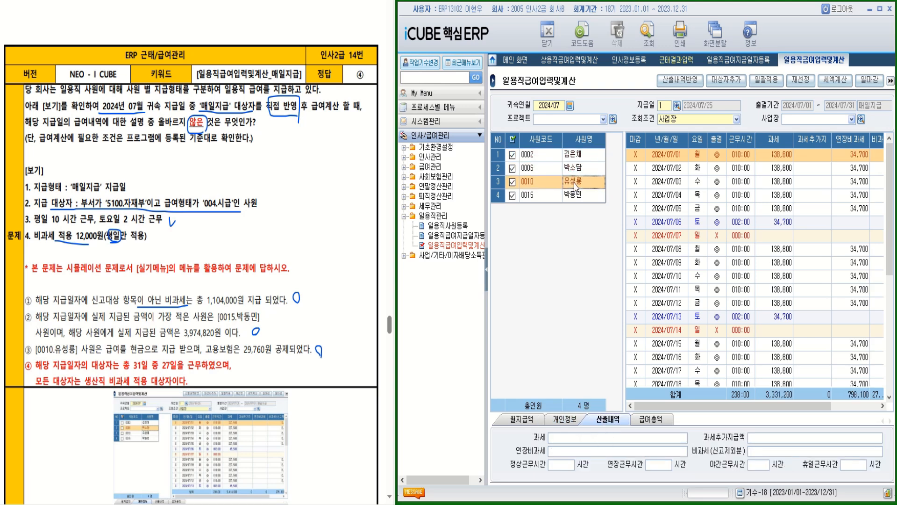
left_click(578, 199)
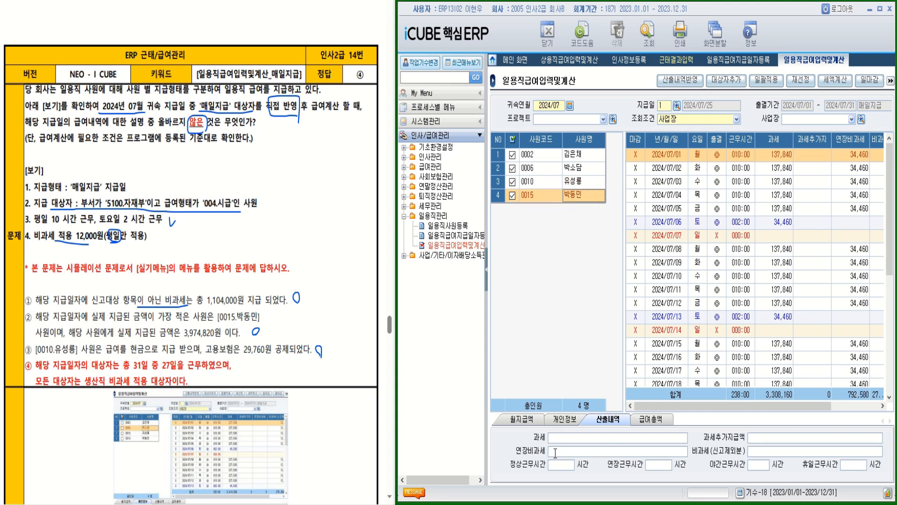
Compare each worker's 근무일수 and 생산직적용여부 in 개인정보 and check off choice ④ as question 14's answer
left_click(564, 421)
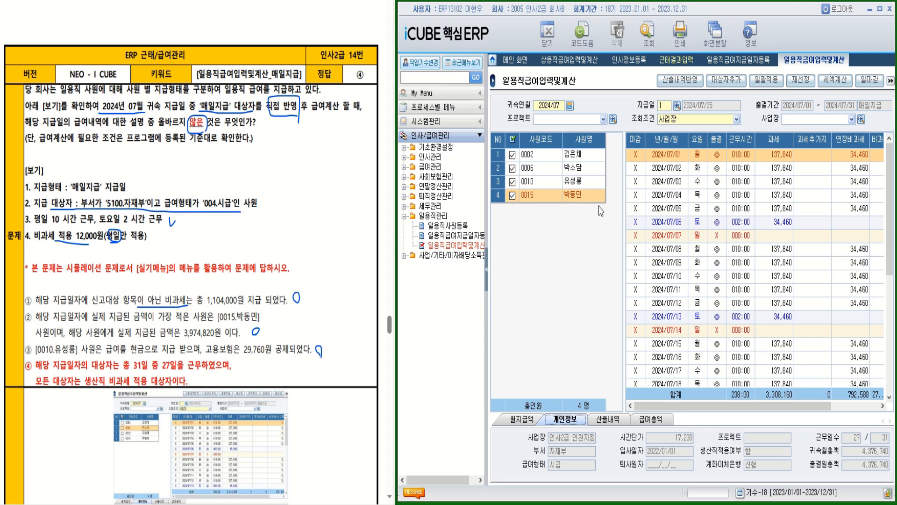
left_click(591, 185)
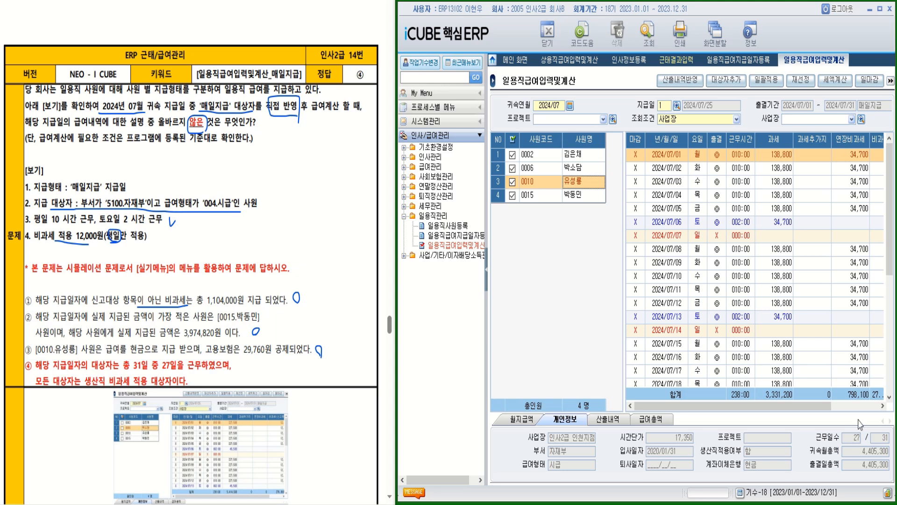
left_click(577, 170)
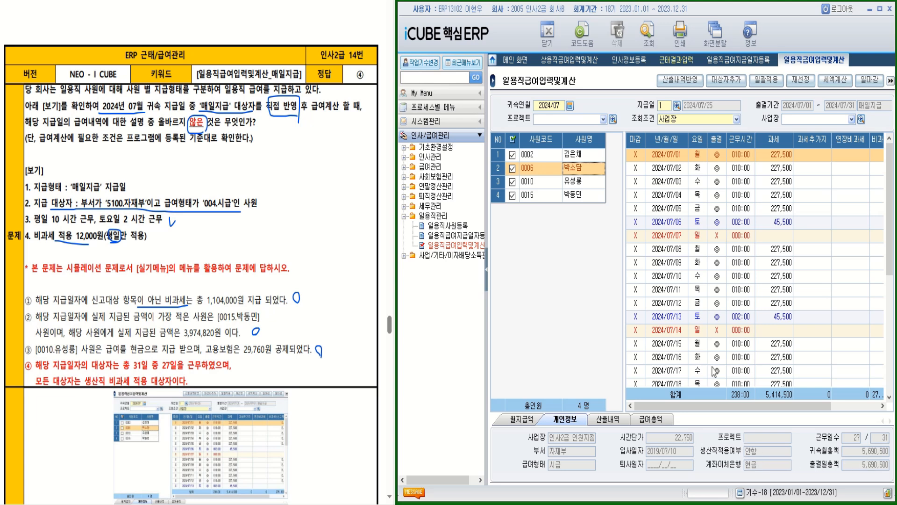
key("Up")
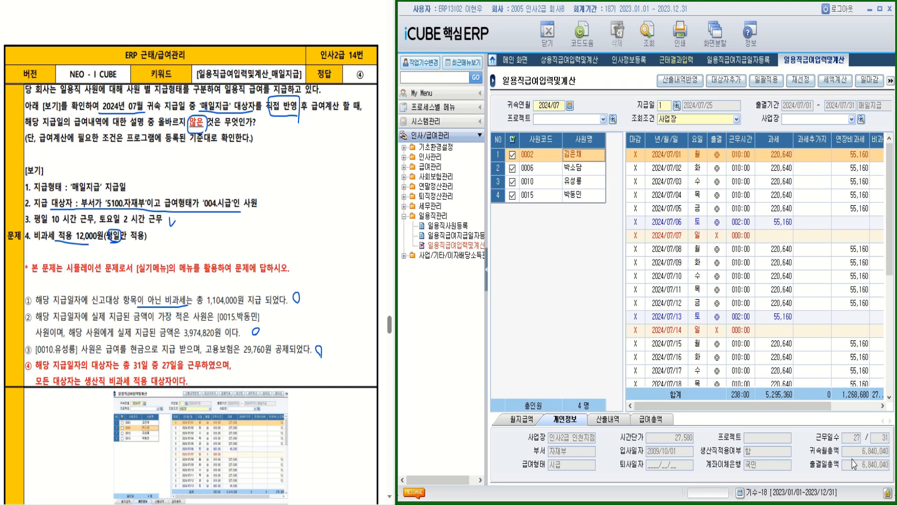
left_click(590, 168)
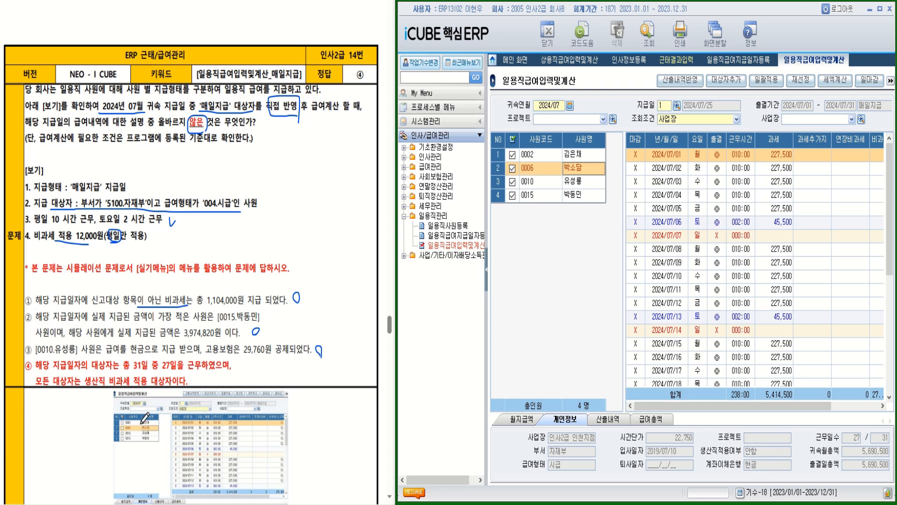
left_click_drag(17, 359, 44, 358)
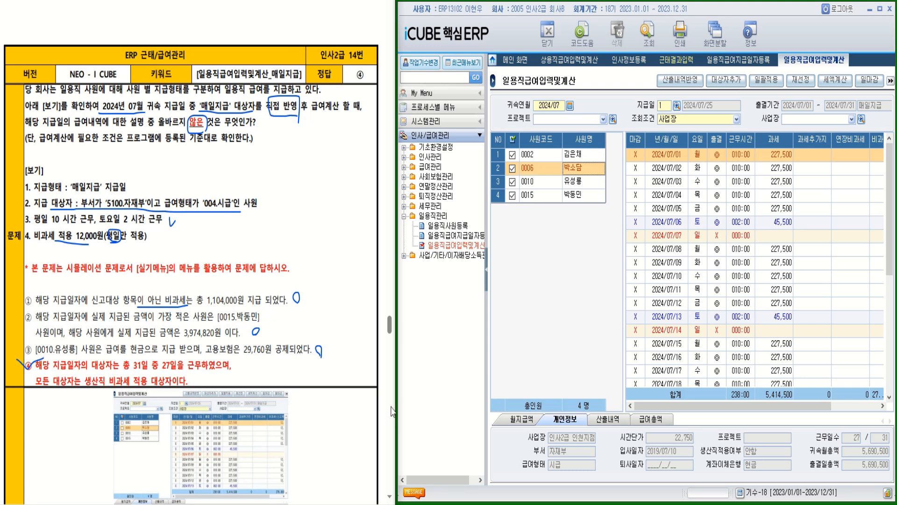
Go to question 15, circle 전, and underline 2024년 07월, the named employee and the 실지급액 총계 wording
scroll(191, 261, "down", 10)
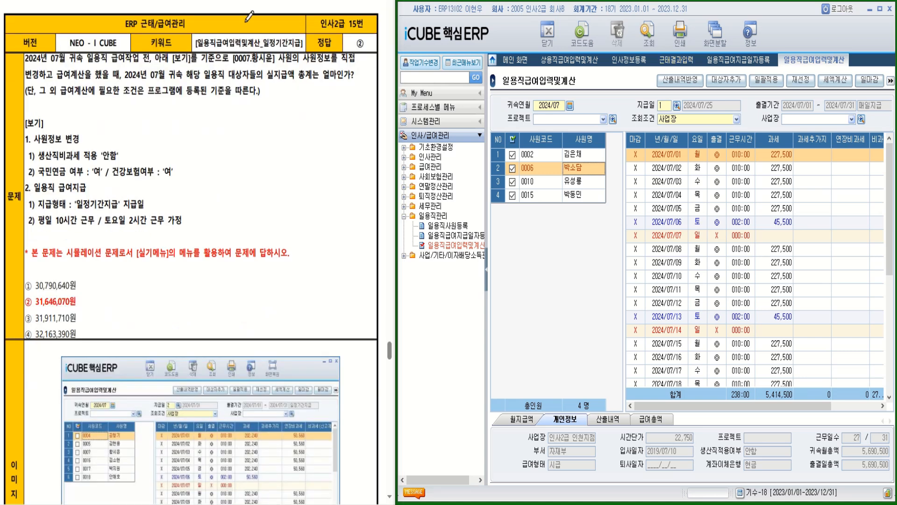
left_click_drag(70, 66, 29, 62)
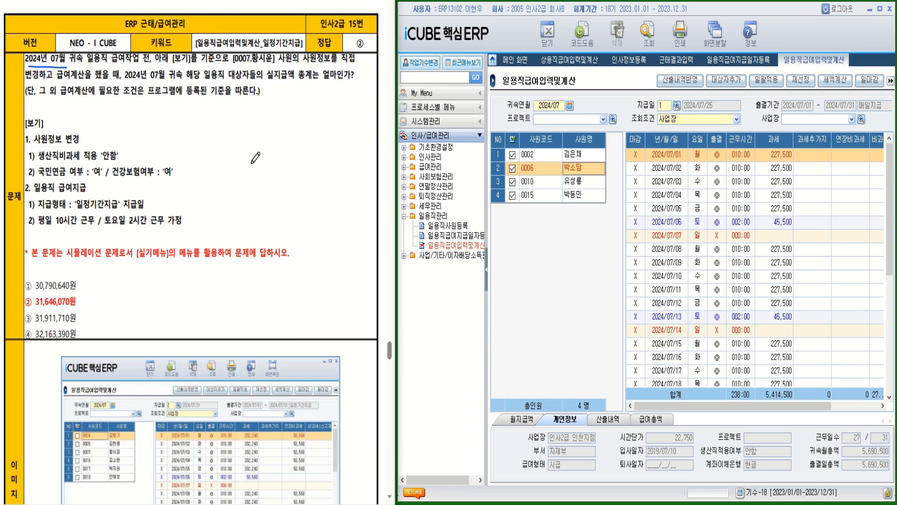
mouse_move(146, 68)
left_mouse_down()
mouse_move(145, 51)
mouse_move(154, 66)
left_mouse_up()
left_click_drag(234, 66, 299, 66)
left_click_drag(267, 82, 354, 82)
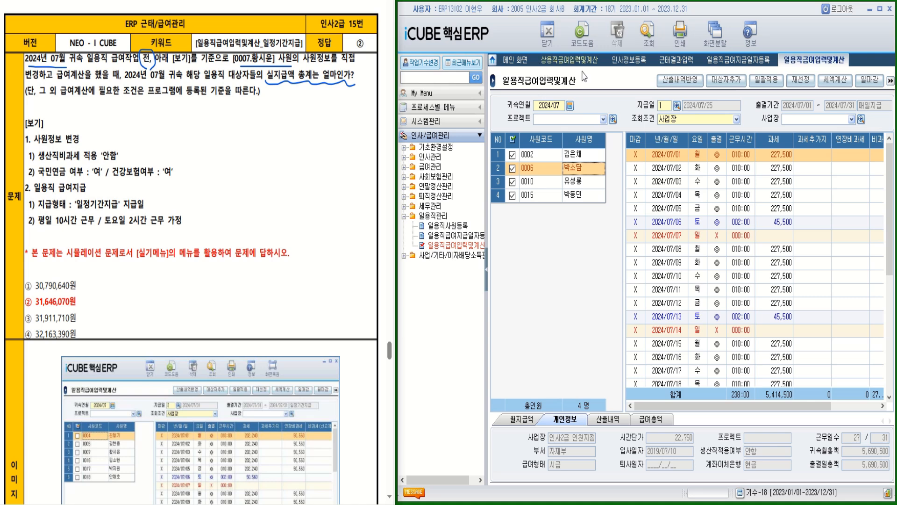
Close all open ERP screens and open employee 0007's record in 일용직사원등록
right_click(798, 61)
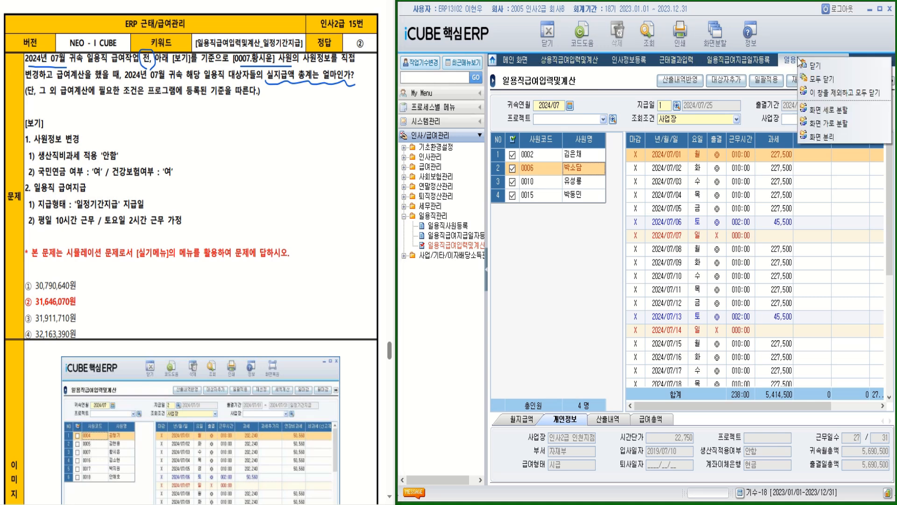
left_click(818, 81)
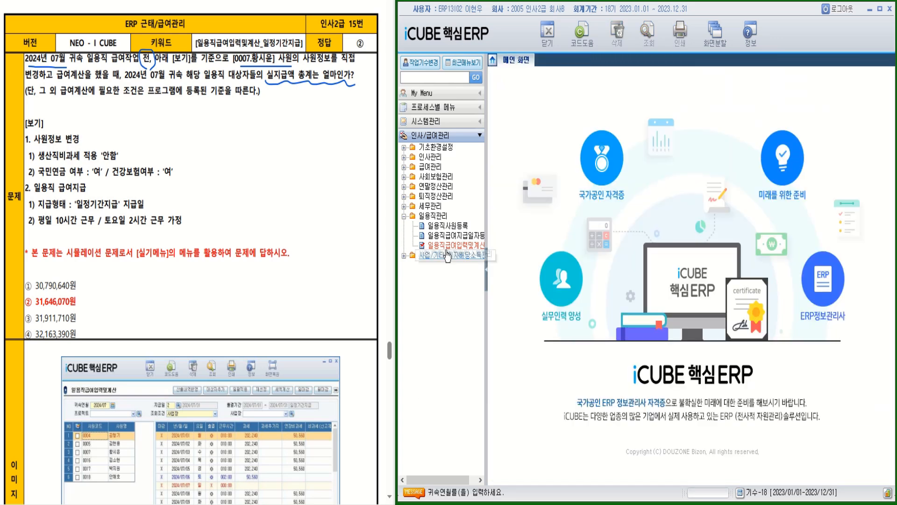
left_click(448, 228)
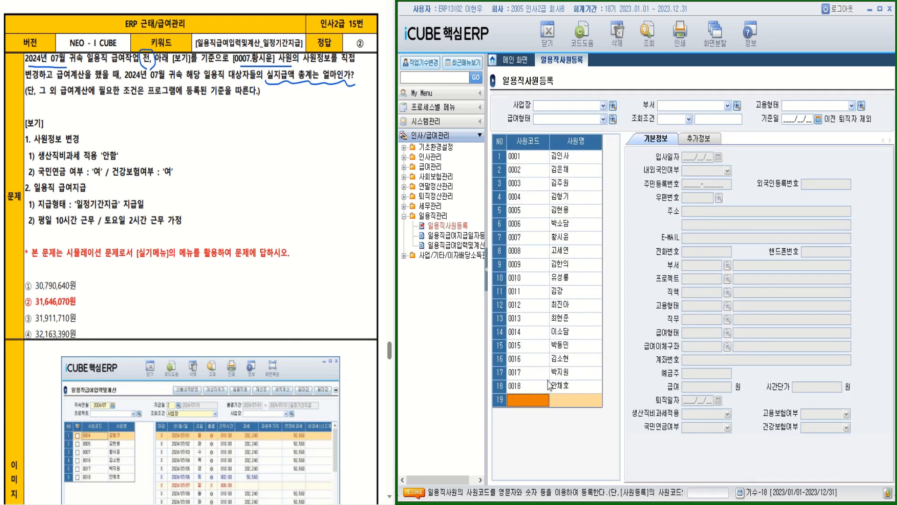
left_click(548, 241)
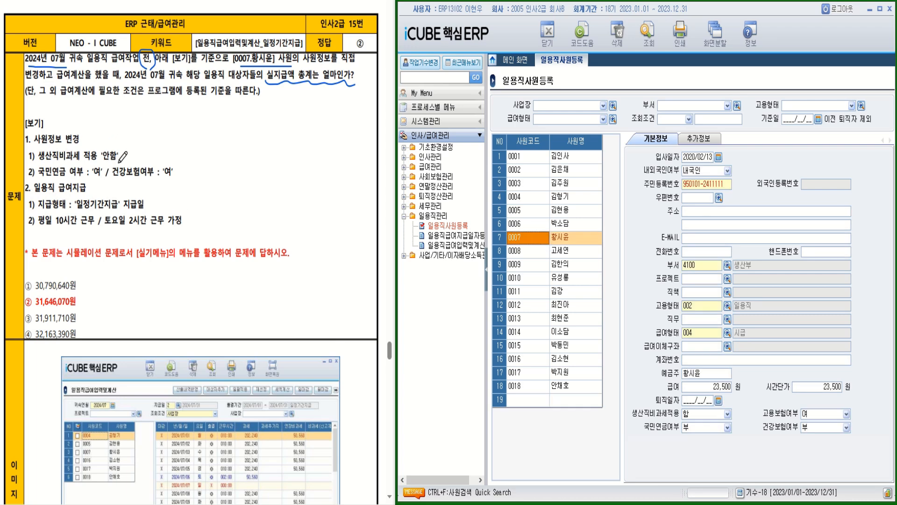
Set employee 0007's 생산직비과세적용 to 안함 and both 국민연금여부 and 건강보험여부 to 여, and save the record
left_click(703, 413)
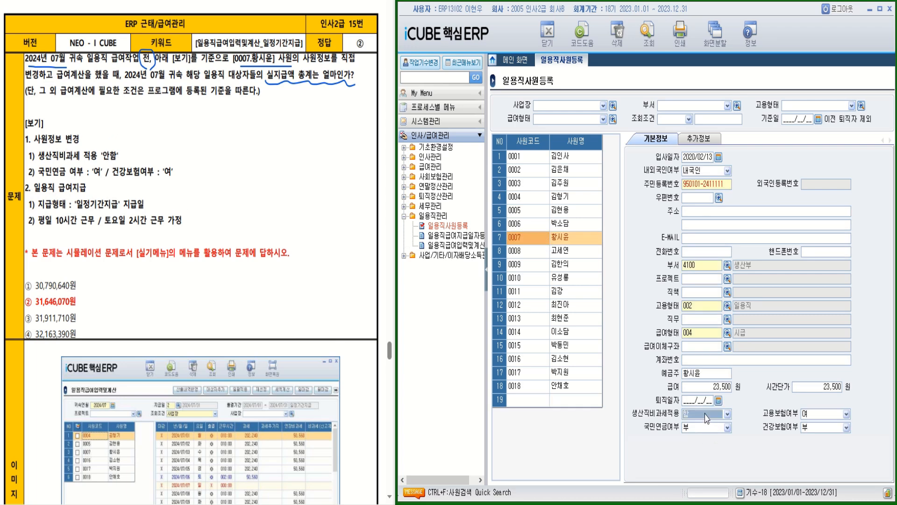
left_click(702, 424)
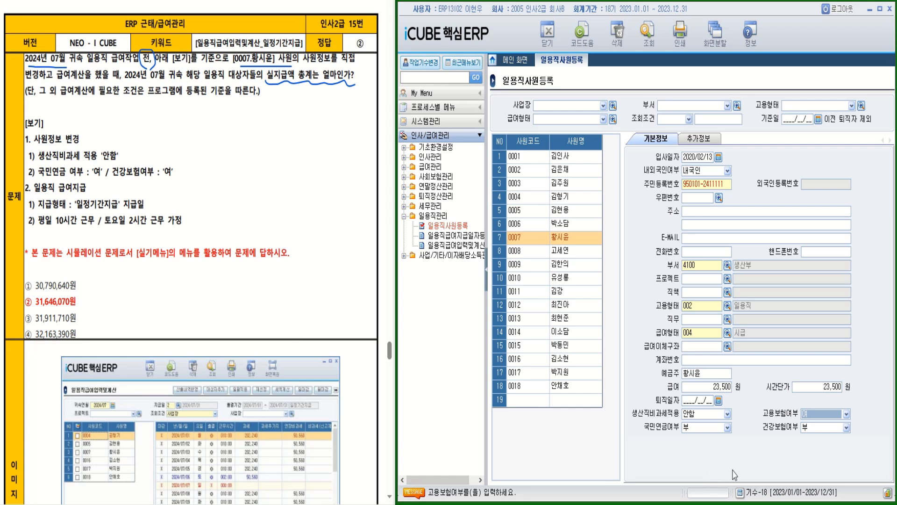
left_click(696, 427)
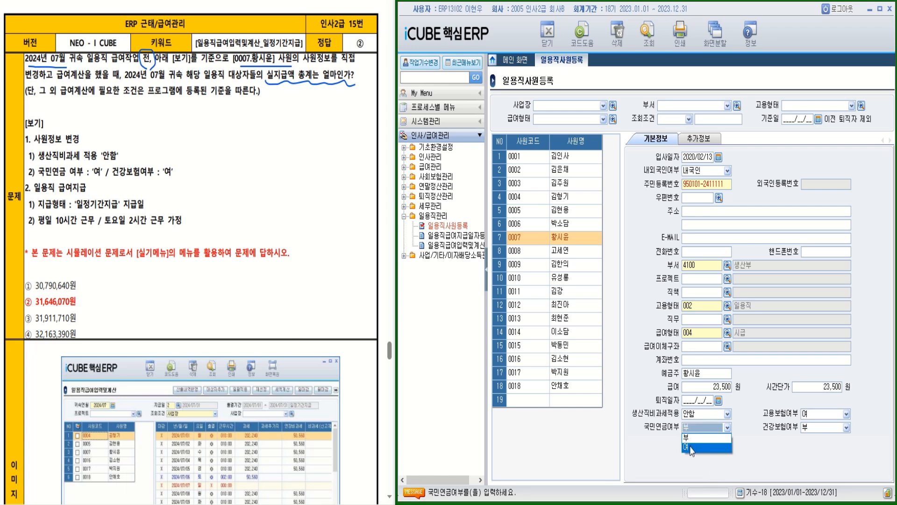
left_click(691, 446)
left_click(814, 428)
left_click(815, 447)
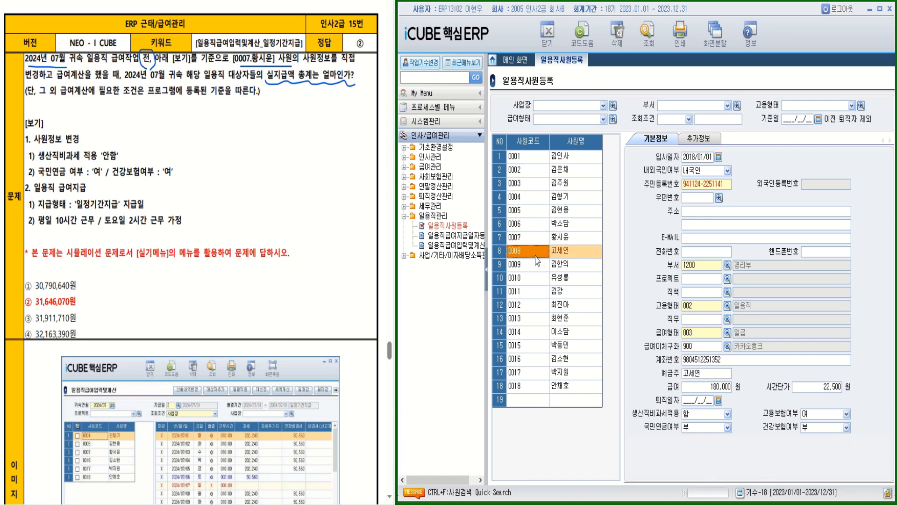
left_click(532, 239)
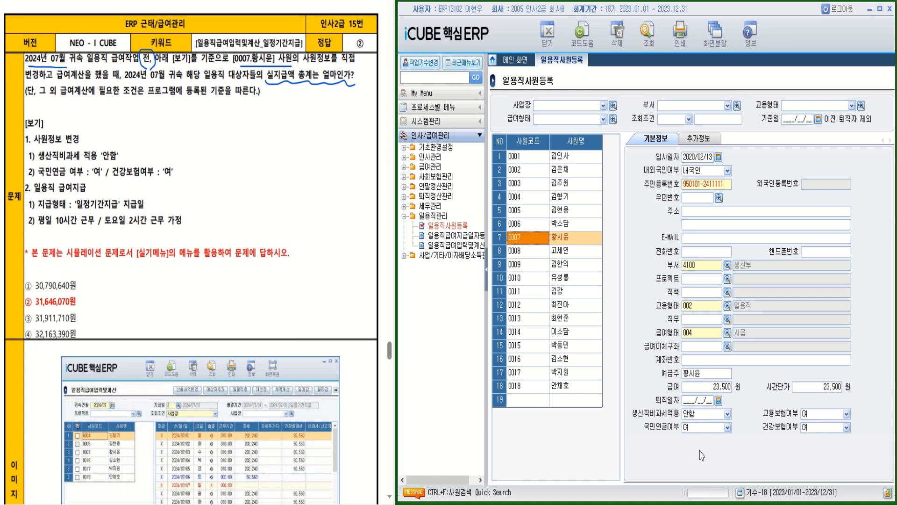
Close all open screens and open 일용직급여입력및계산 with 귀속연월 2024/07 and the 일정기간지급 pay date
right_click(564, 68)
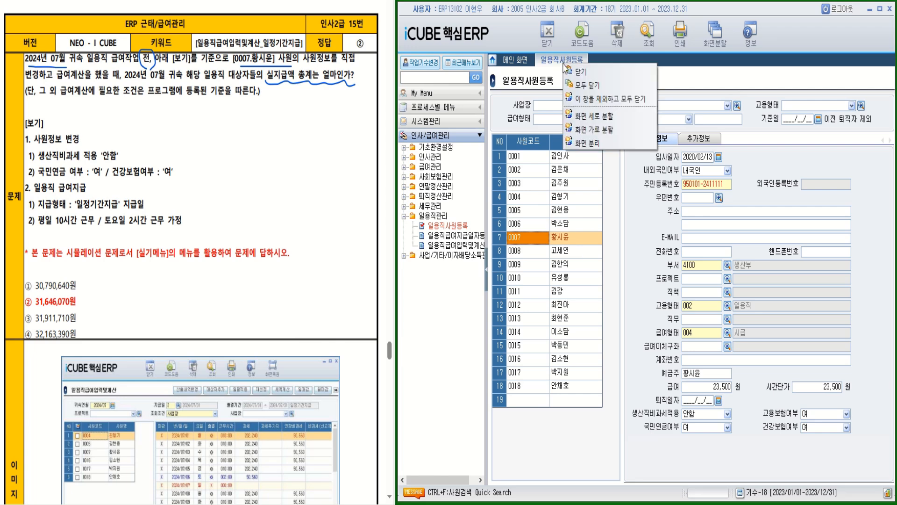
left_click(582, 86)
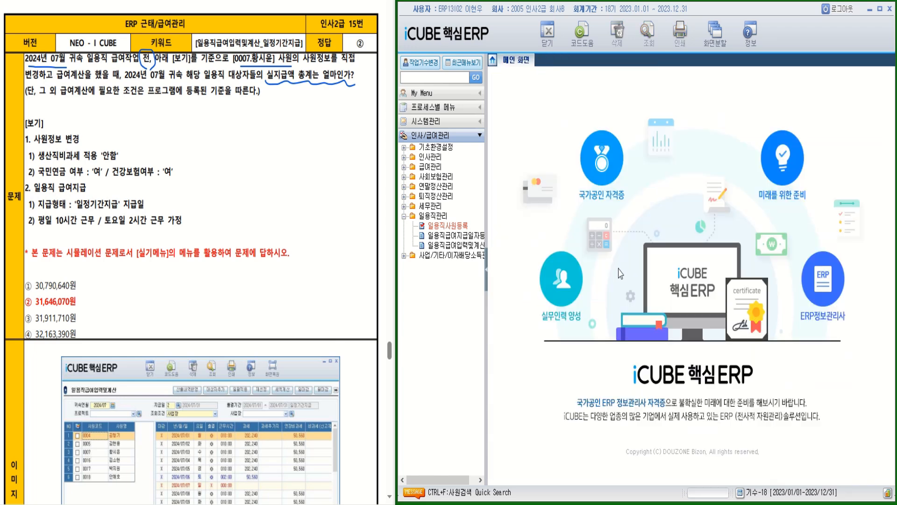
left_click(462, 248)
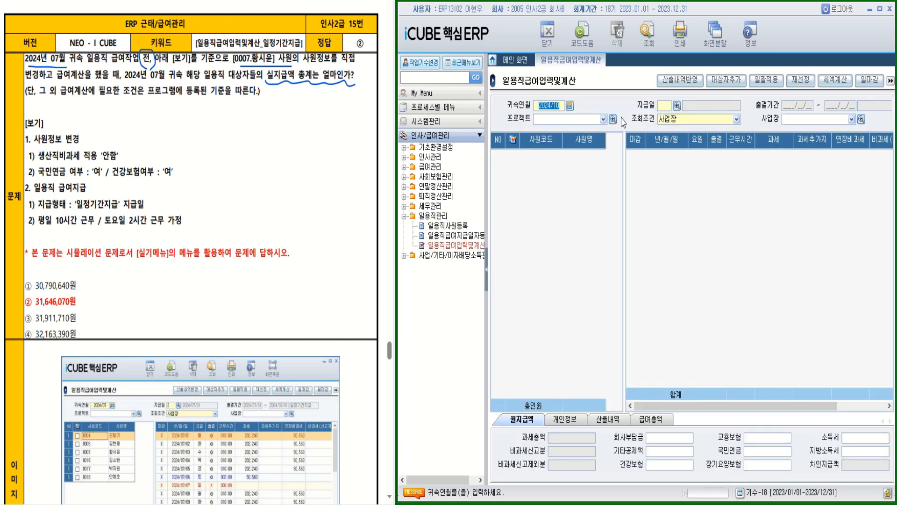
type("202407")
key("Return")
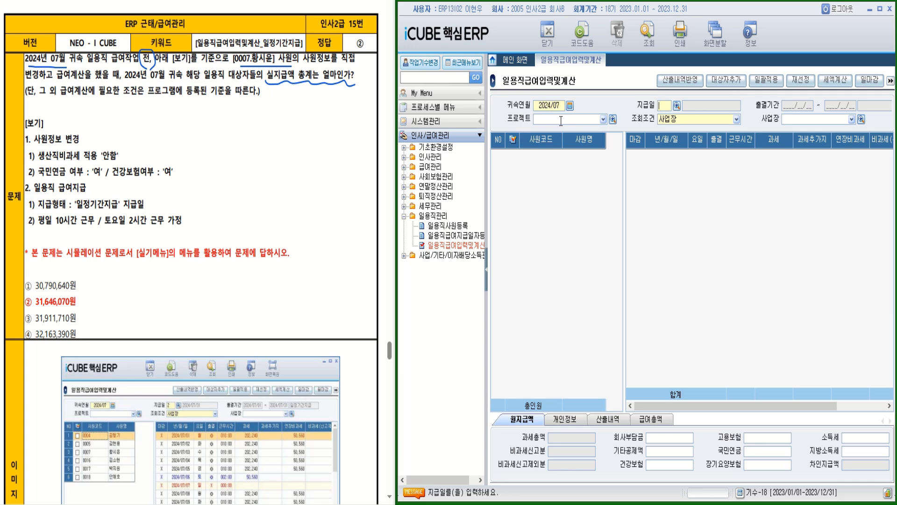
left_click(677, 106)
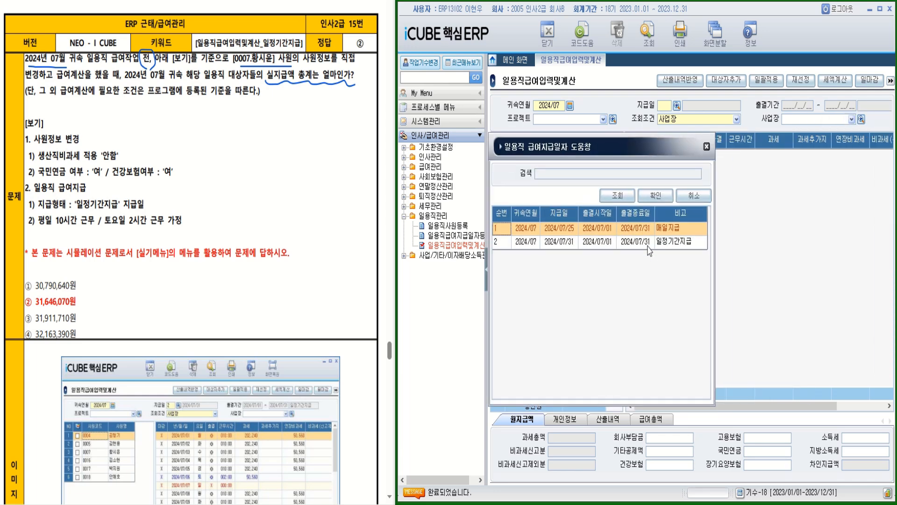
double_click(650, 242)
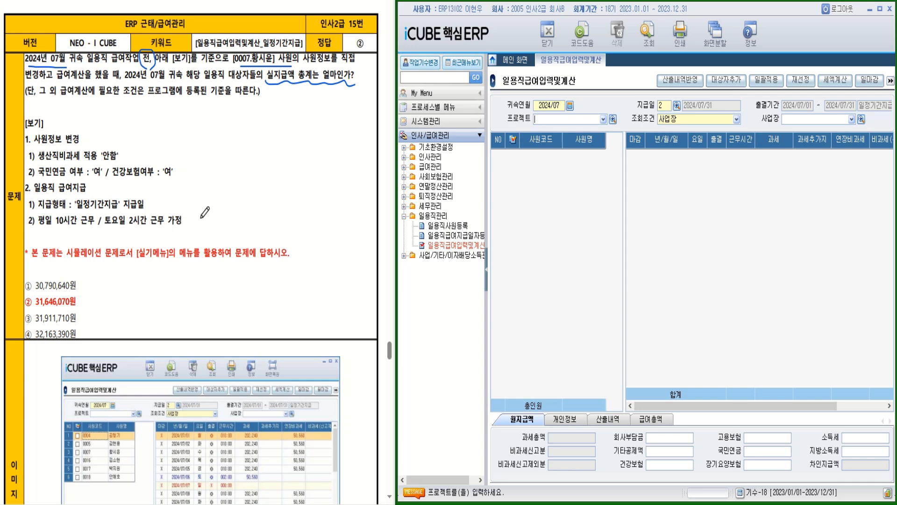
Look up the workers registered for the 2024/07 일정기간지급 pay date in 일용직급여지급일자등록
left_click(461, 236)
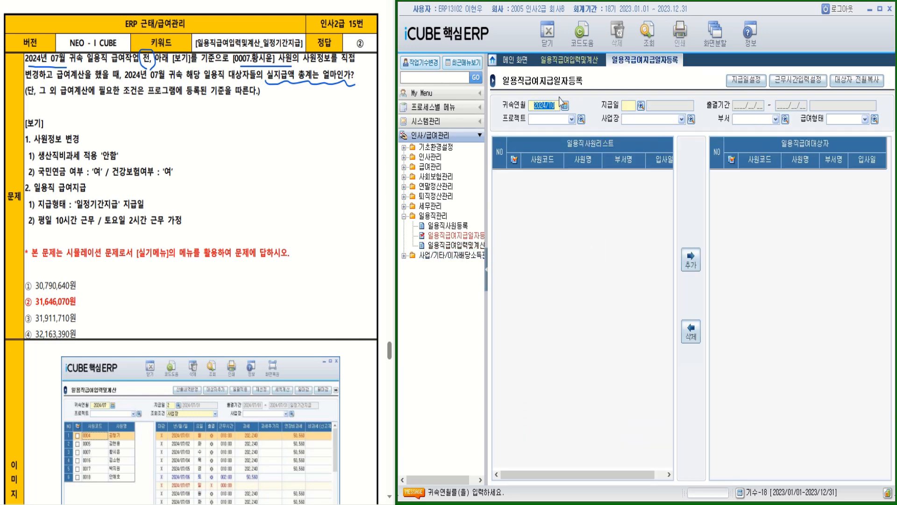
type("2024/0")
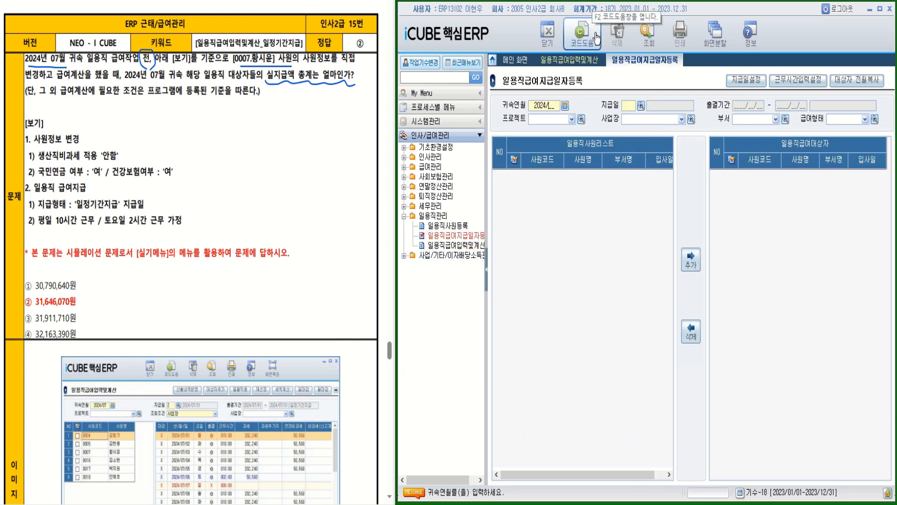
type("7")
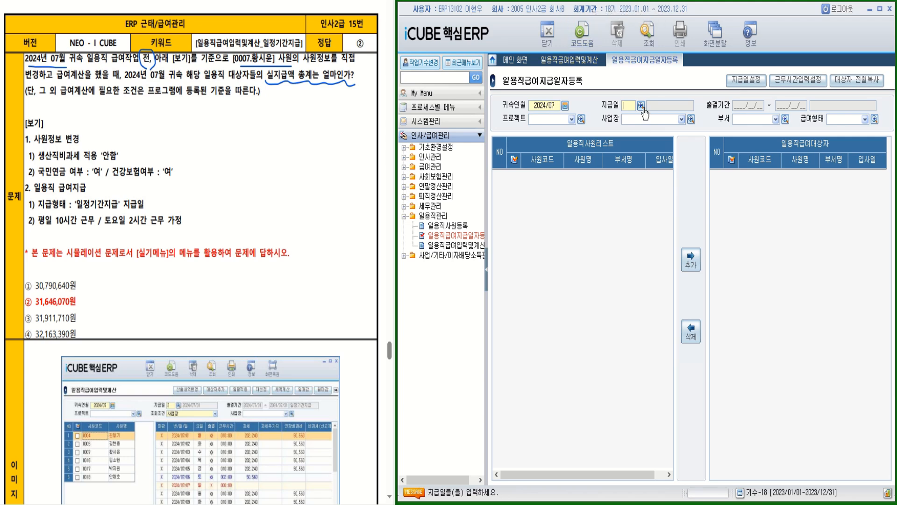
key("F2")
double_click(583, 248)
left_click(647, 31)
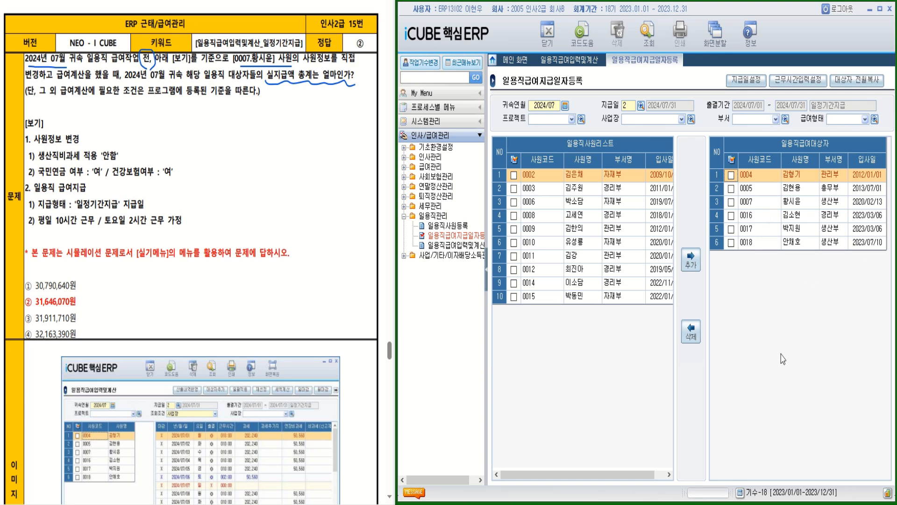
Retrieve the 2024/07 일정기간지급 workers in 일용직급여입력및계산 and run 재선정 to reflect the current employee information
left_click(569, 60)
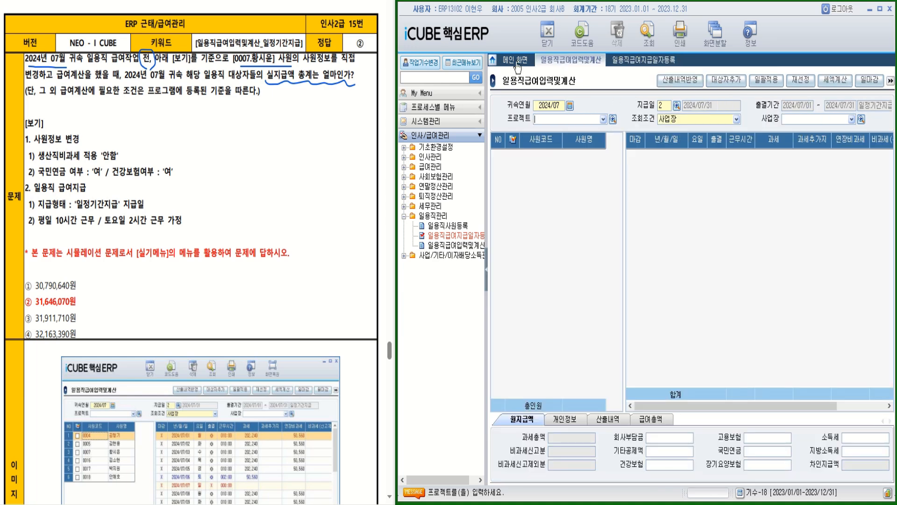
left_click(648, 32)
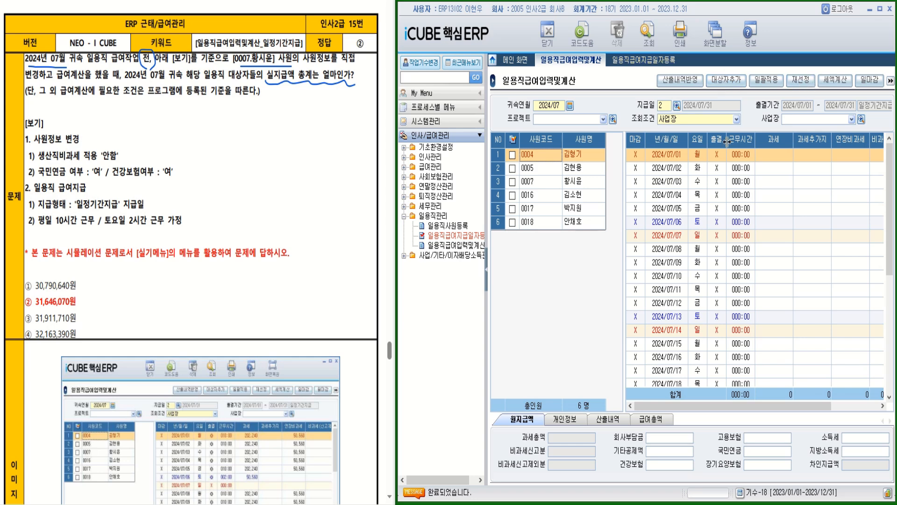
left_click(513, 182)
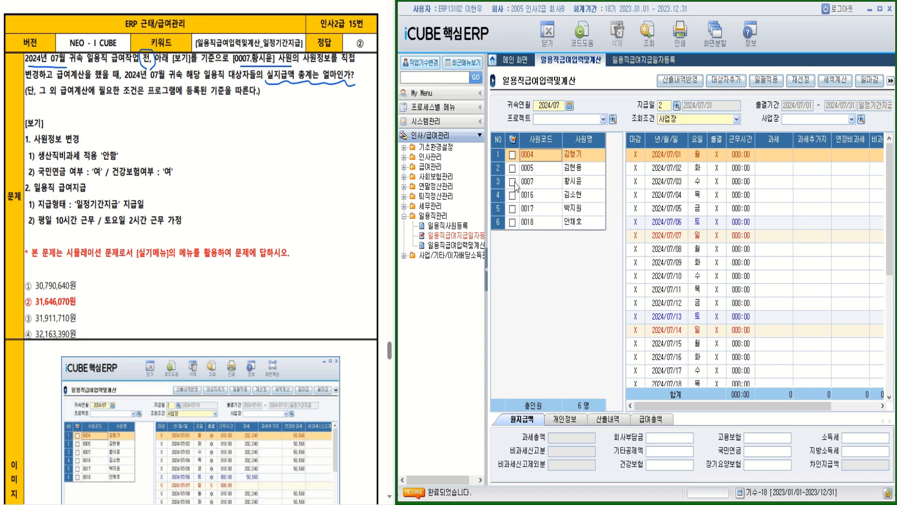
left_click(801, 80)
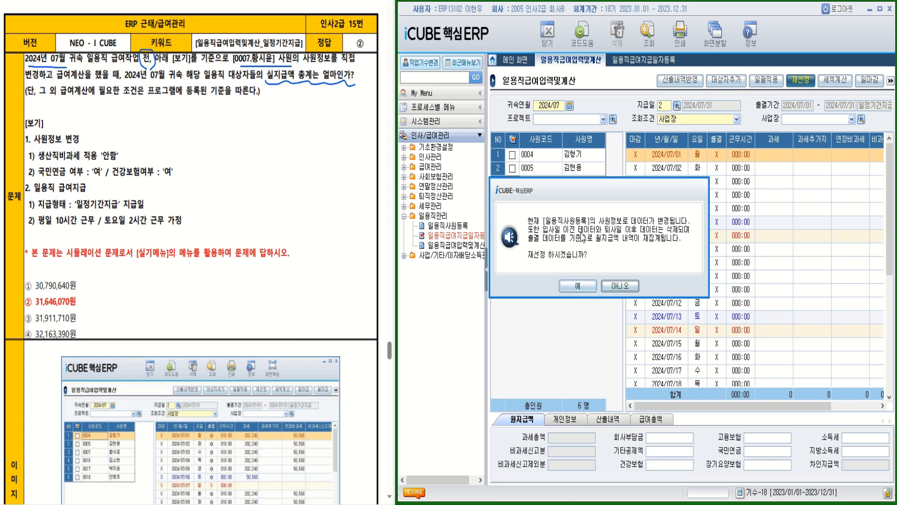
left_click(585, 293)
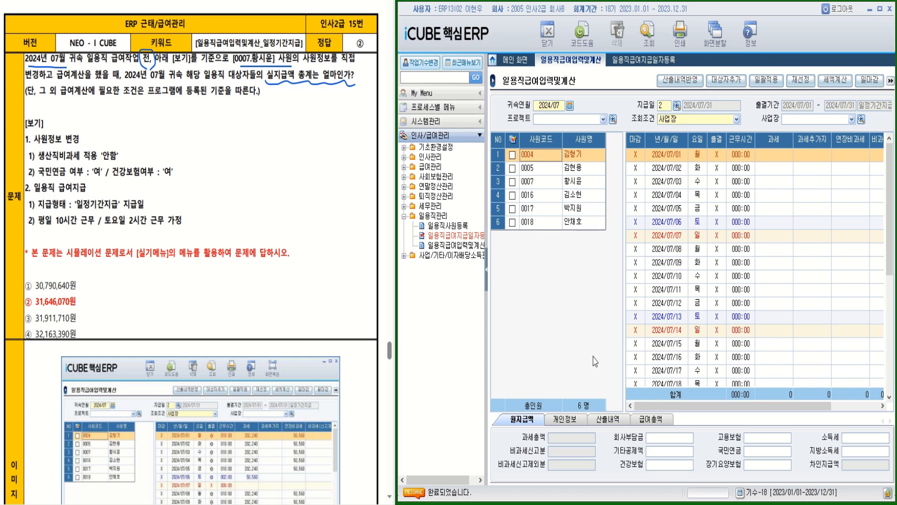
Select all listed workers, underline 평일 10시간 in the question, and apply 010:00 hours to every 평일 with 일괄적용
left_click(512, 139)
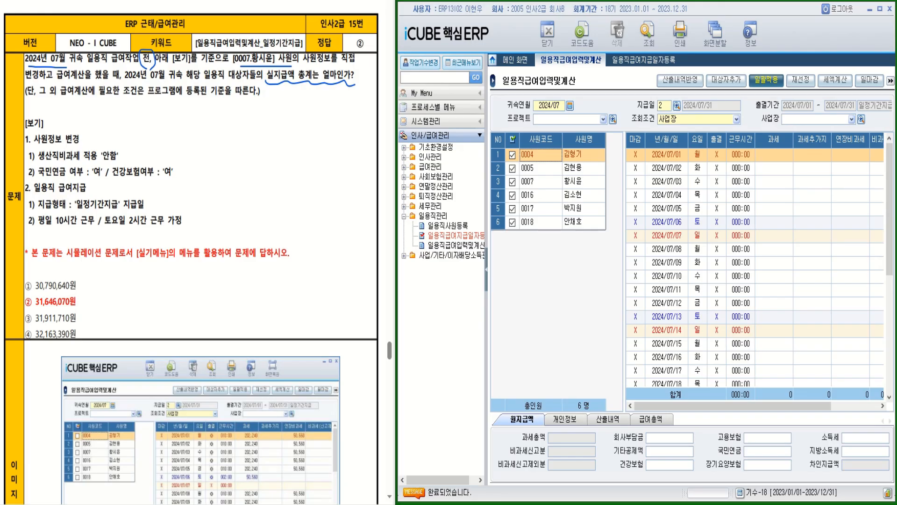
left_click(767, 80)
left_click_drag(574, 202, 556, 211)
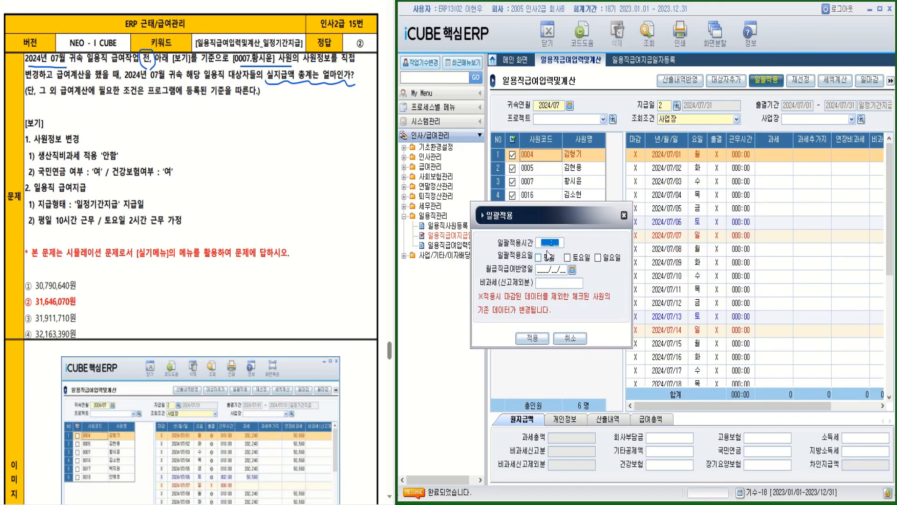
left_click_drag(33, 230, 77, 230)
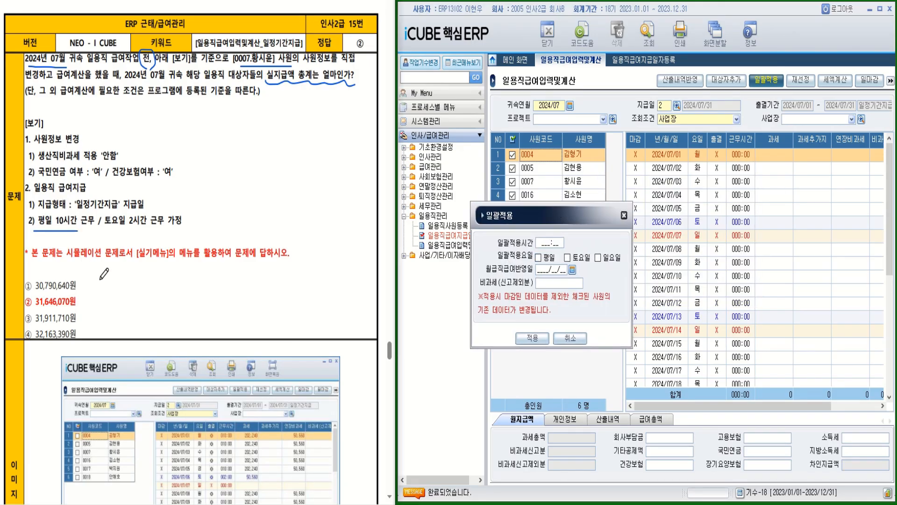
left_click(543, 242)
type("010:00")
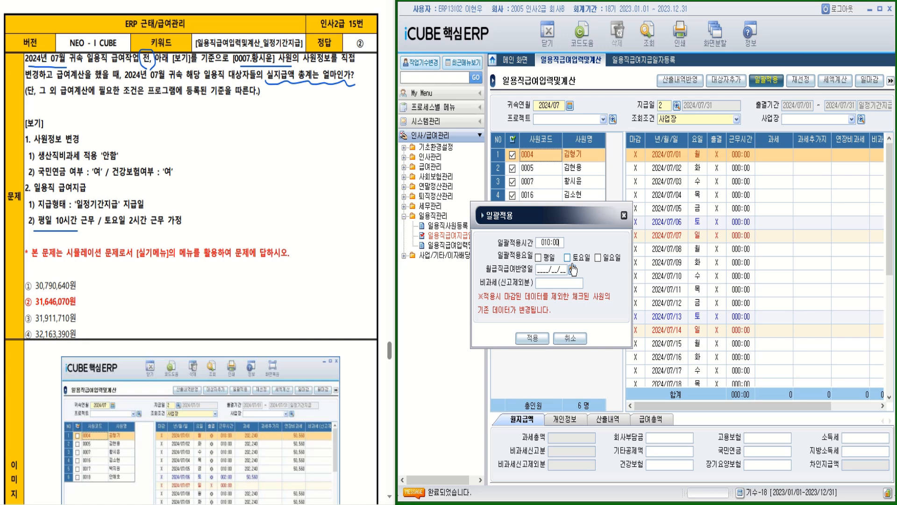
left_click(538, 257)
left_click(534, 338)
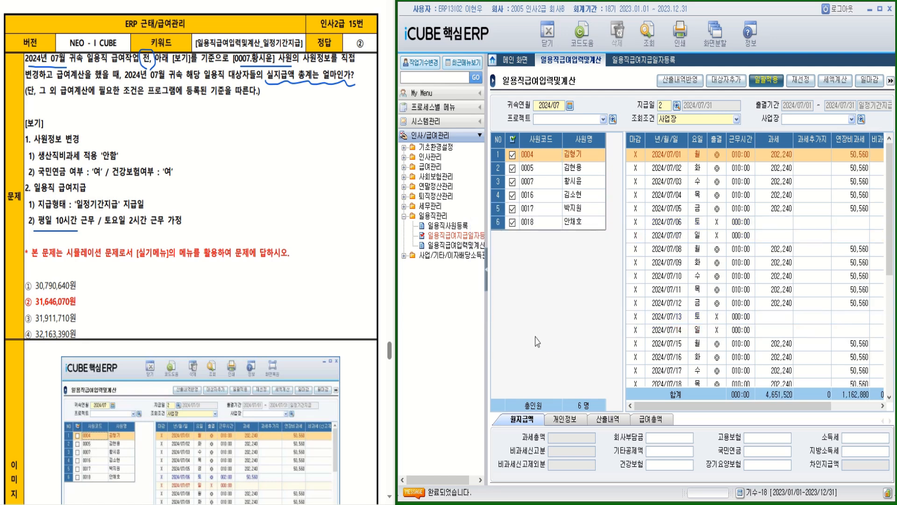
Apply 002:00 hours to every 토요일 for the selected workers with 일괄적용
left_click(765, 79)
left_click_drag(882, 239, 584, 256)
type("00200")
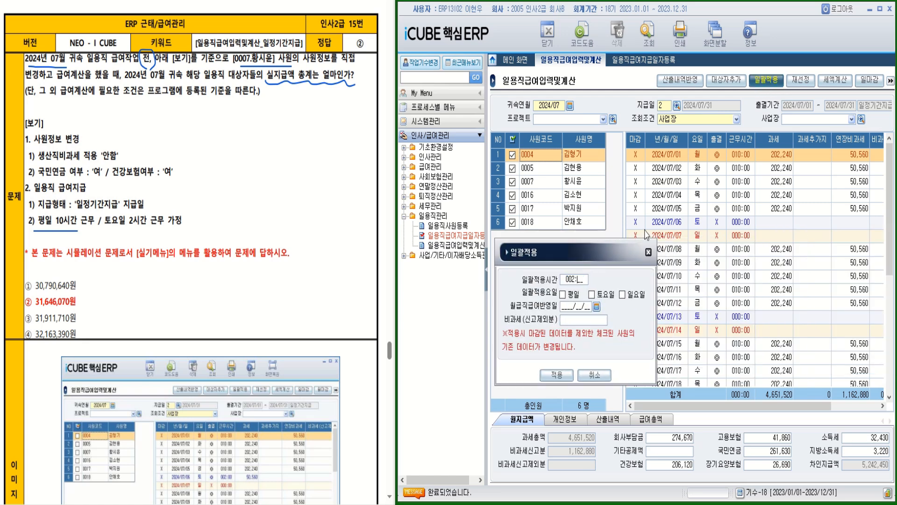
left_click(592, 294)
left_click(557, 374)
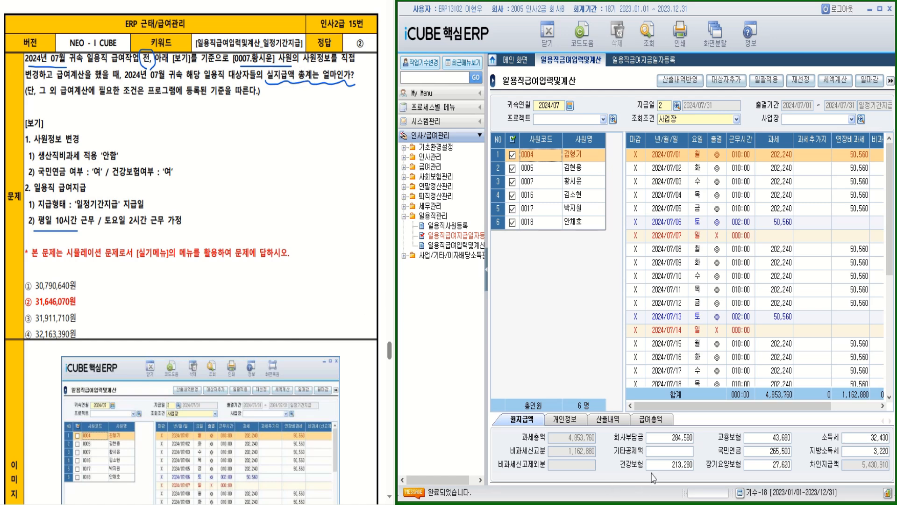
Check the 차인지급액 in 급여총액, collapsing the menu tree to see it fully, and check off choice ② for question 15
left_click(656, 422)
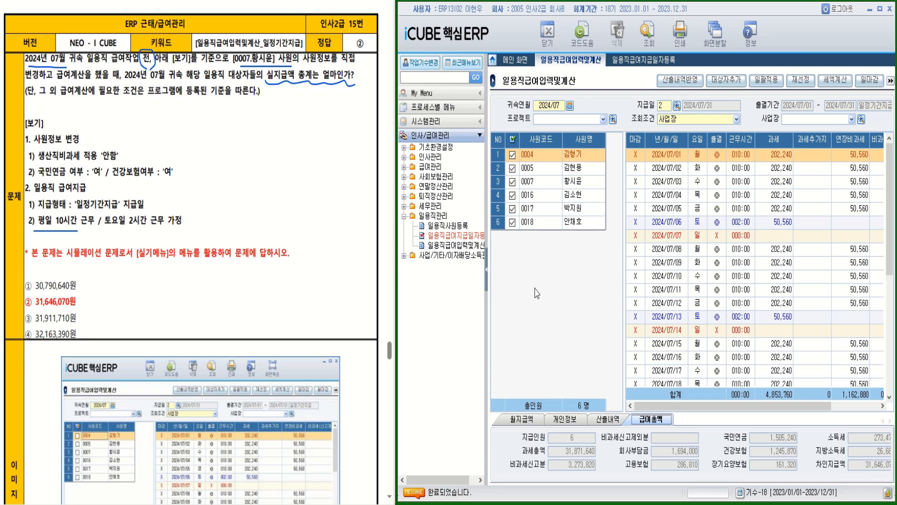
left_click(486, 269)
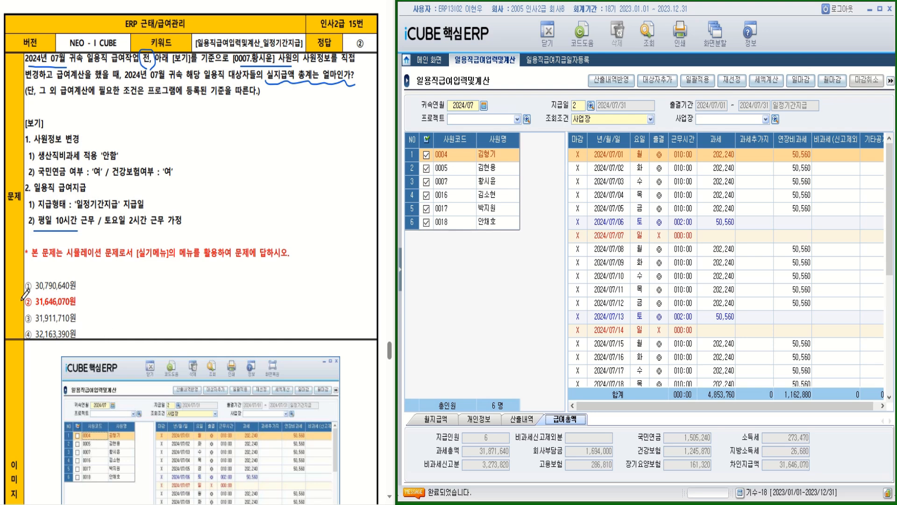
mouse_move(16, 288)
left_mouse_down()
mouse_move(26, 305)
mouse_move(40, 295)
left_mouse_up()
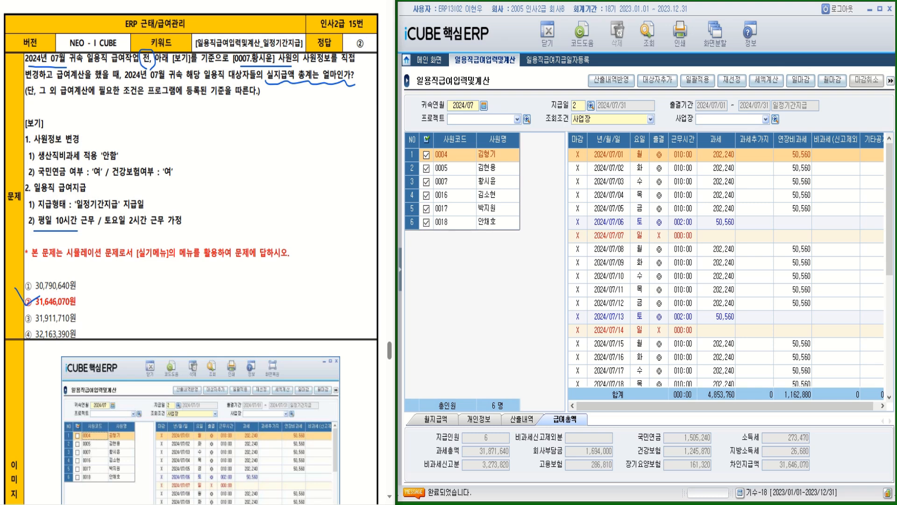
Go to question 16, underline 2024년 2분기, and circle 제외 in the 사용자부담금 condition
scroll(359, 122, "down", 5)
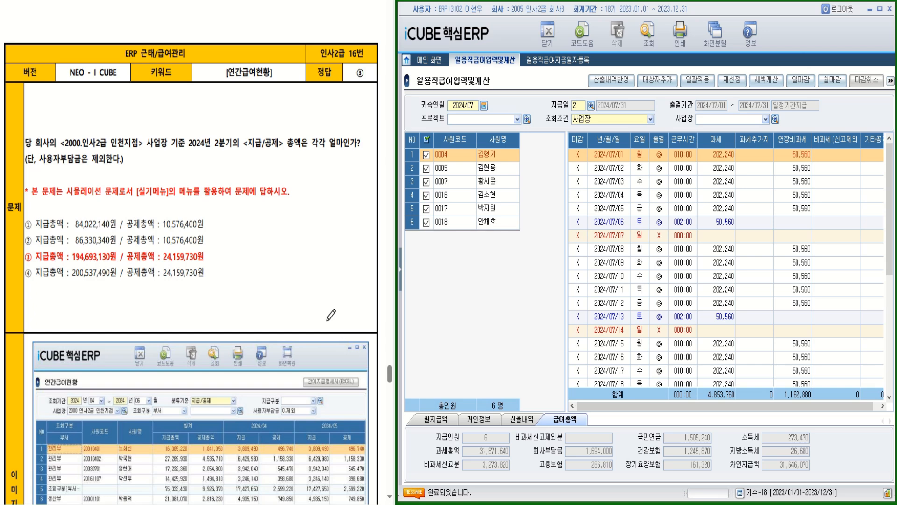
left_click_drag(189, 148, 228, 148)
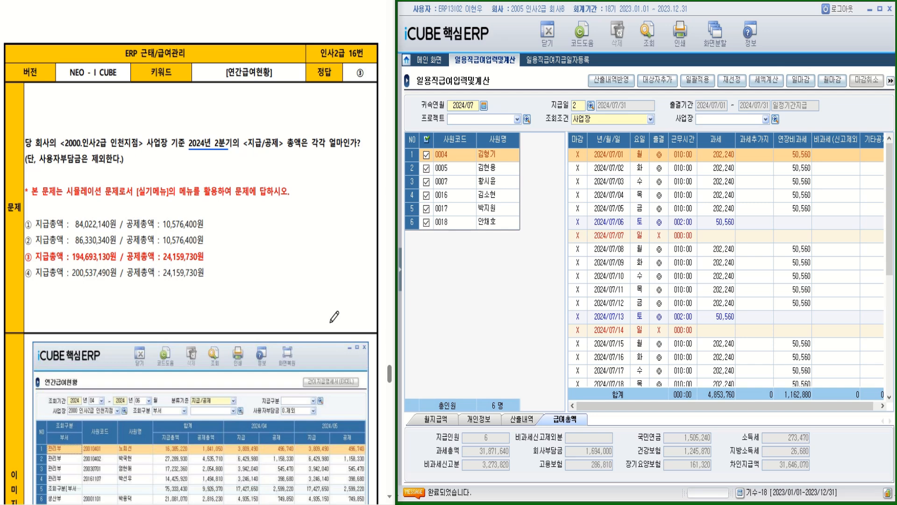
mouse_move(107, 164)
left_mouse_down()
mouse_move(97, 166)
mouse_move(106, 151)
mouse_move(109, 167)
left_mouse_up()
Open 연간급여현황 under 급여관리 and set 조회기간 to 2024/04 through 2024/06 with 분류기준 지급/공제
left_click(400, 269)
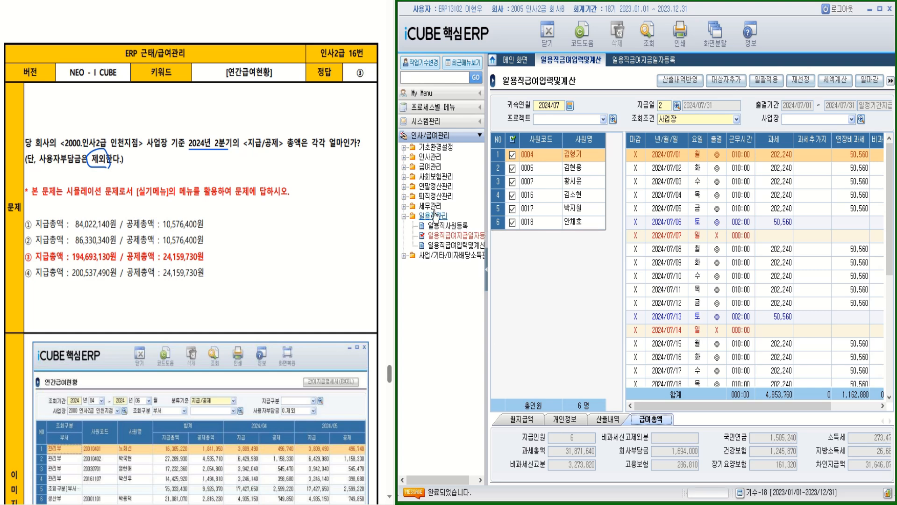
left_click(431, 167)
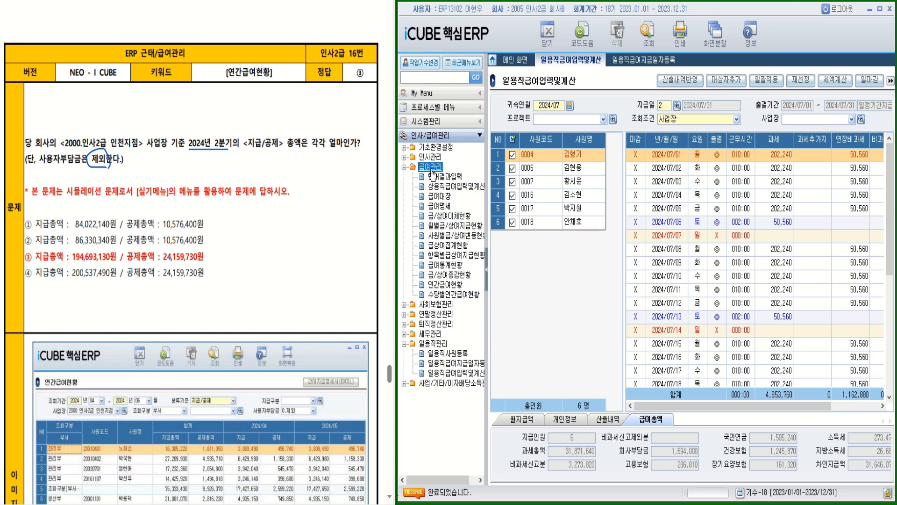
left_click(446, 285)
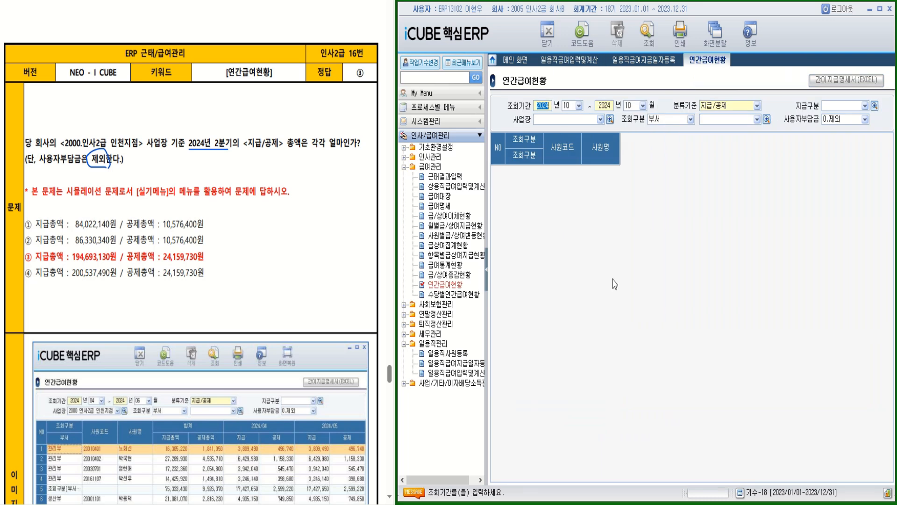
left_click(579, 105)
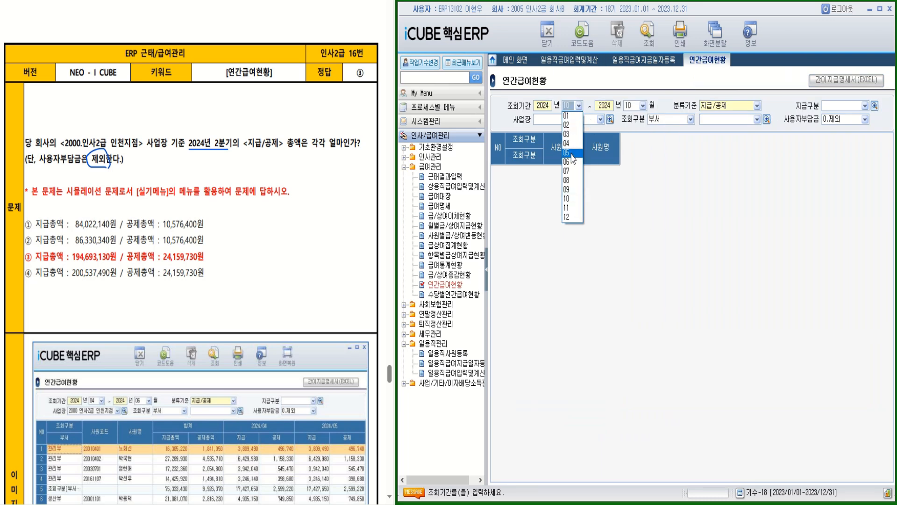
left_click(566, 143)
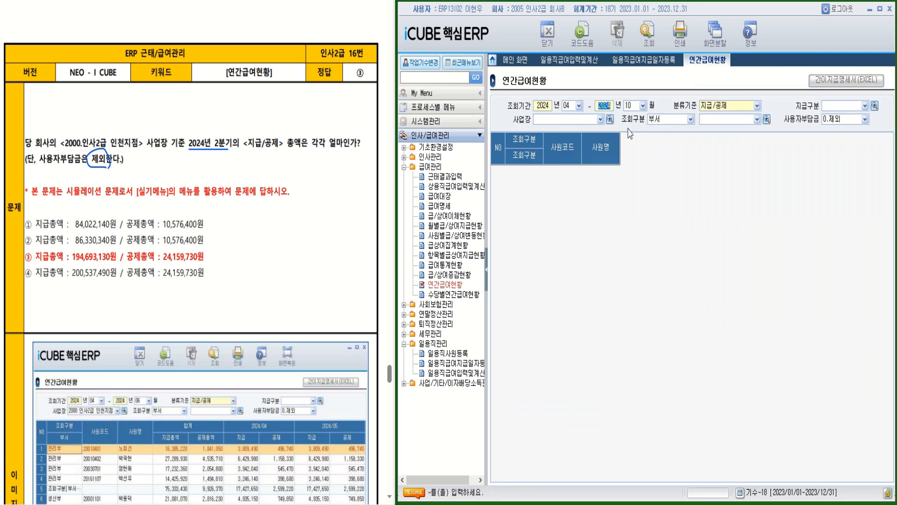
left_click(643, 106)
left_click(634, 162)
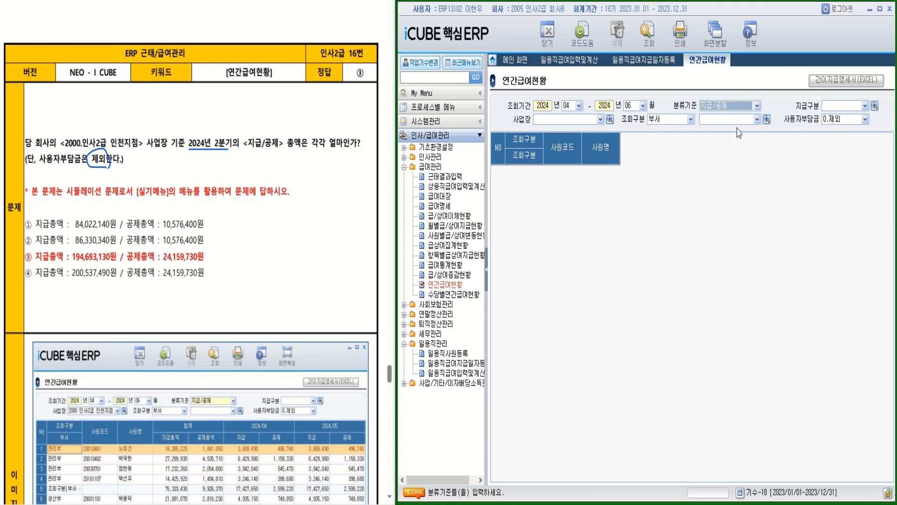
left_click(757, 106)
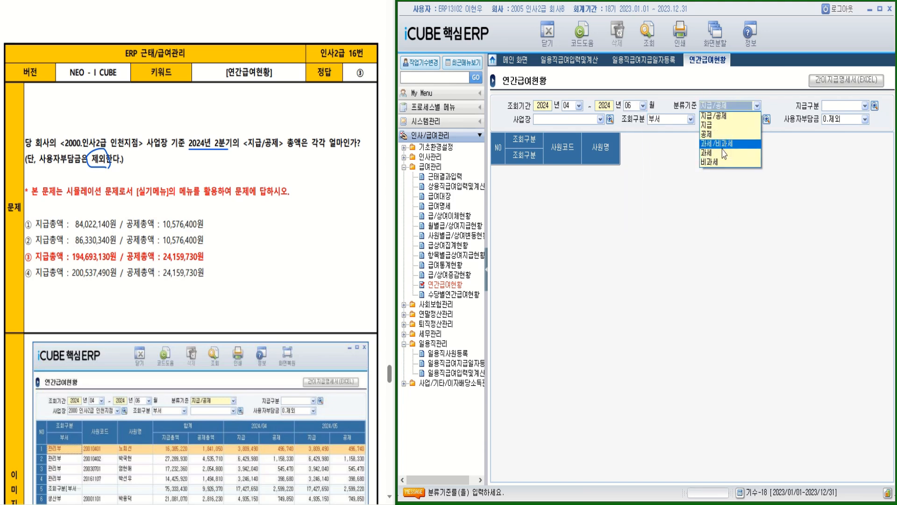
left_click(714, 119)
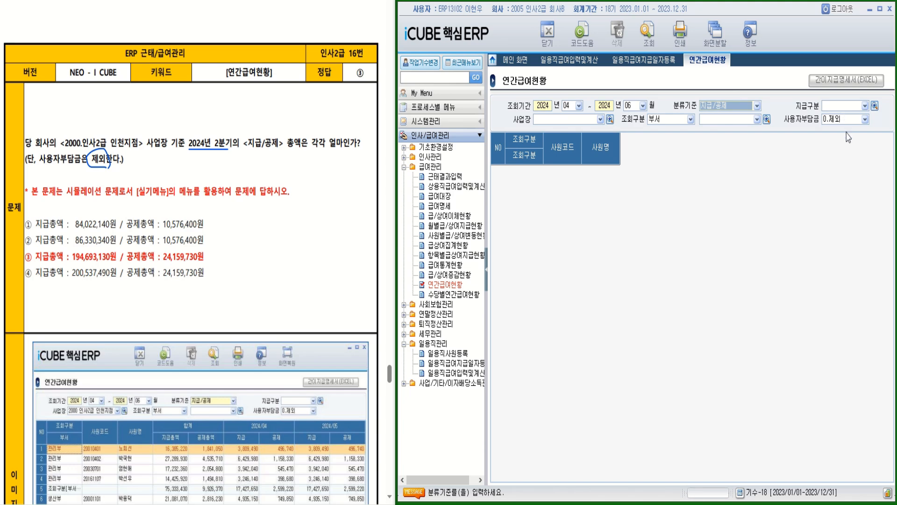
Query 연간급여현황 for 사업장 2000 인사2급 인천지점 and check off choice ③ for question 16
left_click(611, 120)
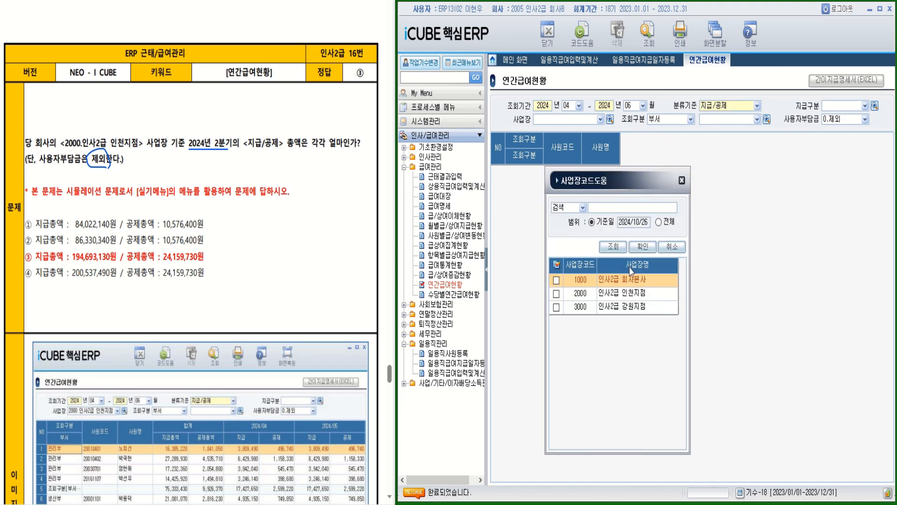
left_click(556, 294)
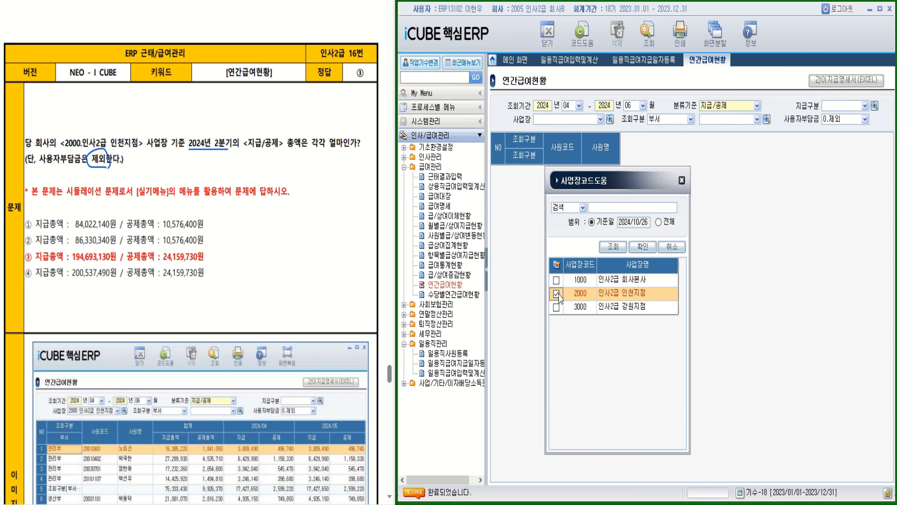
left_click(642, 246)
left_click(649, 32)
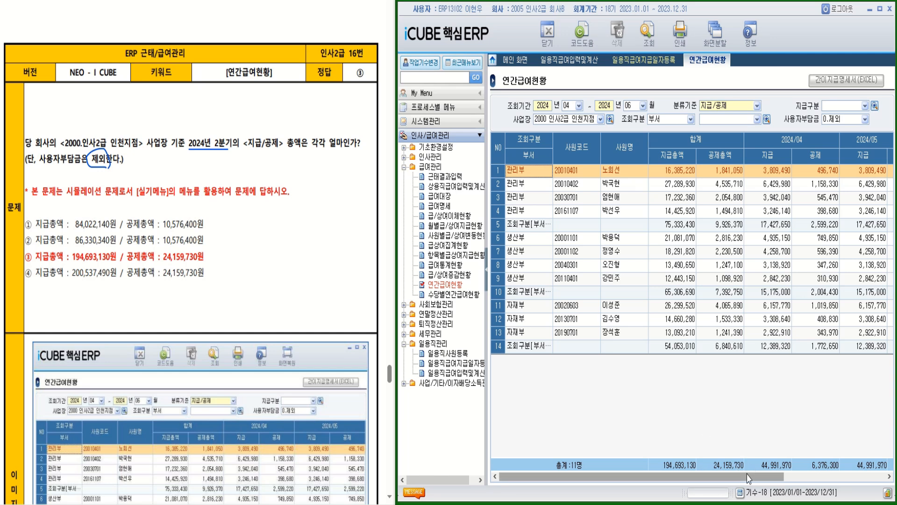
mouse_move(17, 247)
left_mouse_down()
mouse_move(29, 260)
mouse_move(53, 237)
left_mouse_up()
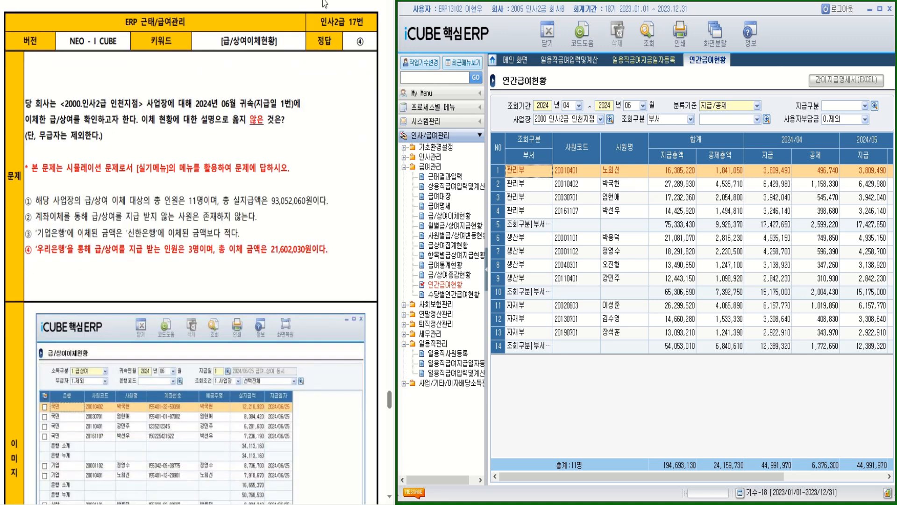
Underline 인천지점, 2024년 06월 and 이체 현황에 대한 설명으로 in question 17, circle 않은, and open 급/상여이체현황 under 급여관리
left_click_drag(106, 112, 243, 110)
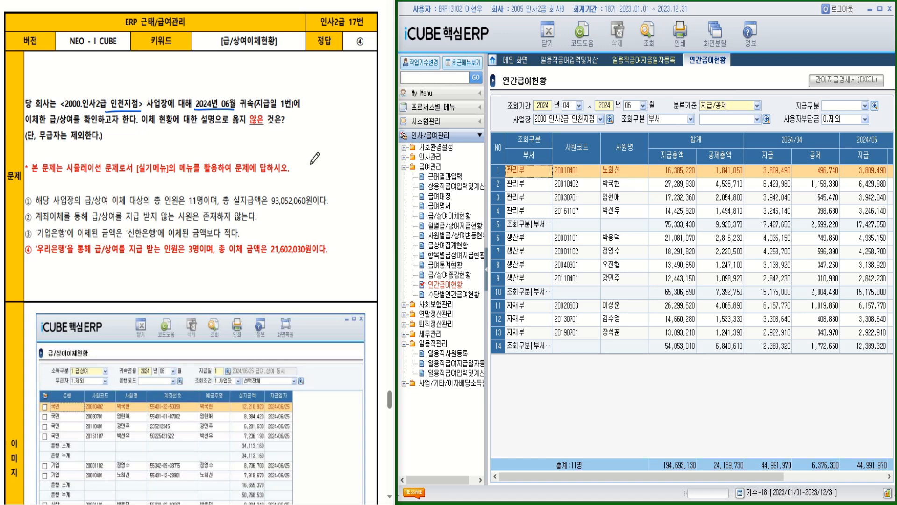
mouse_move(146, 126)
left_mouse_down()
mouse_move(229, 126)
mouse_move(254, 119)
mouse_move(253, 111)
mouse_move(270, 127)
mouse_move(257, 140)
left_mouse_up()
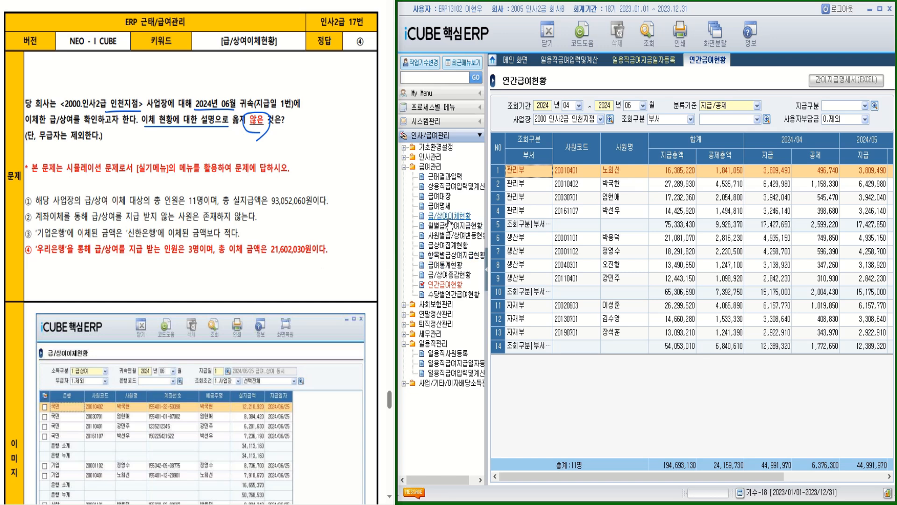
left_click(448, 218)
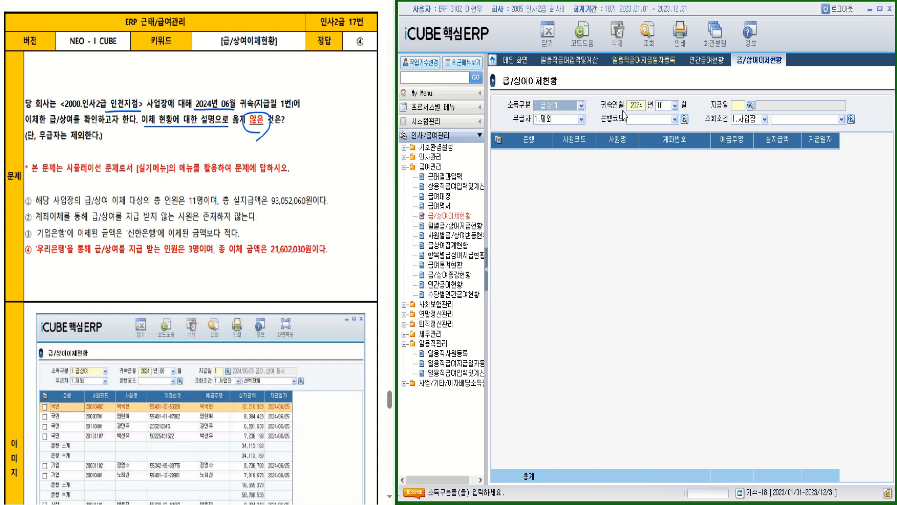
Set 귀속연월 to 2024/06 and 지급일 to 순번 1, the 2024/06/25 급여,상여 payment
left_click(676, 105)
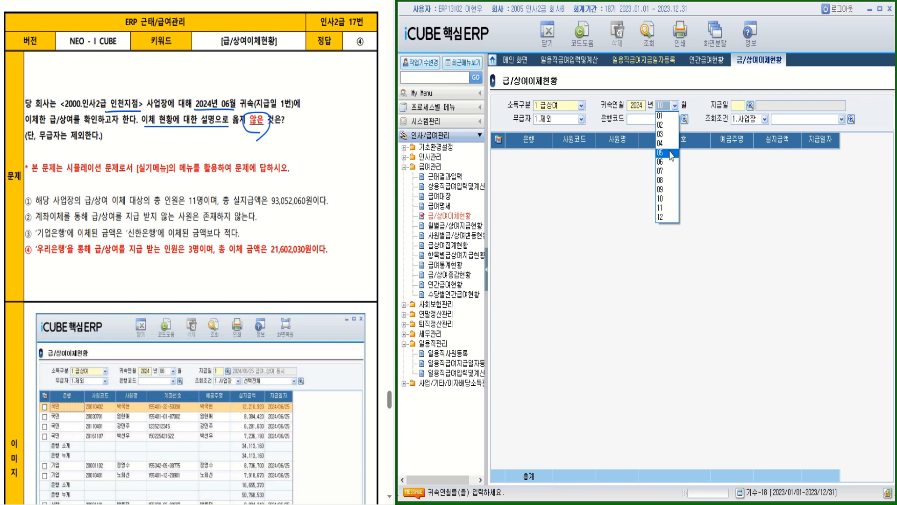
left_click(668, 164)
left_click(750, 106)
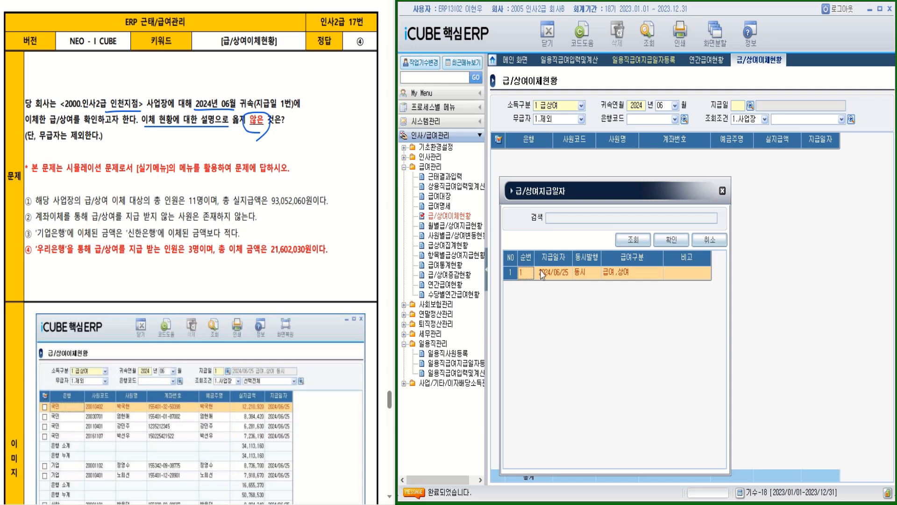
double_click(523, 273)
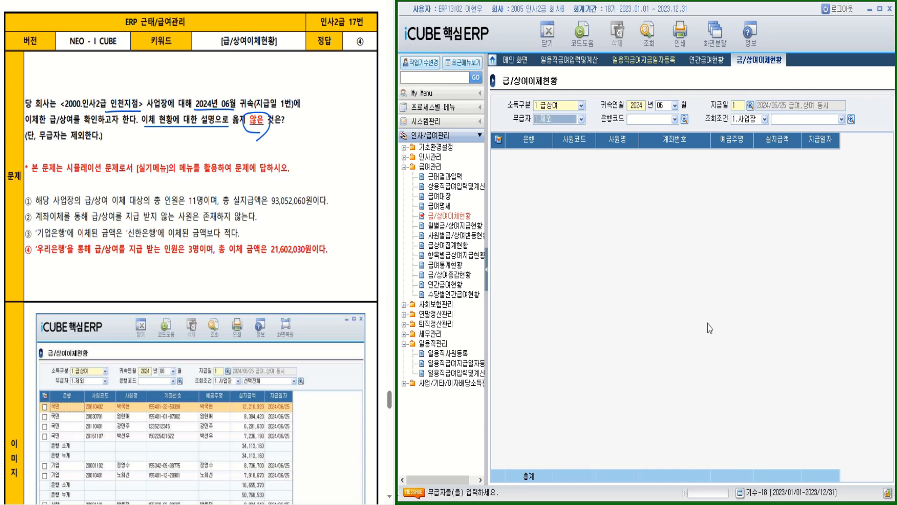
Underline 제외 in the 무급자 condition and query the transfers for 사업장 2000 인사2급 인천지점
left_click_drag(71, 142, 92, 143)
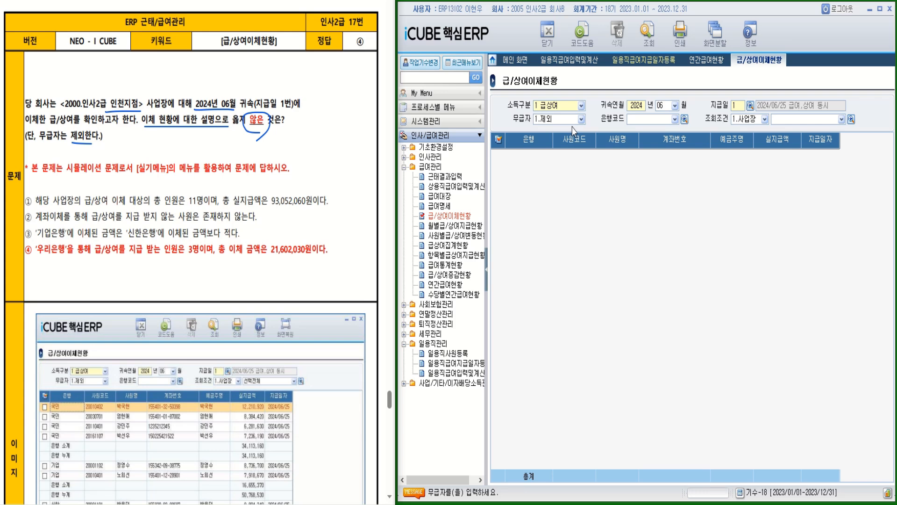
left_click(852, 120)
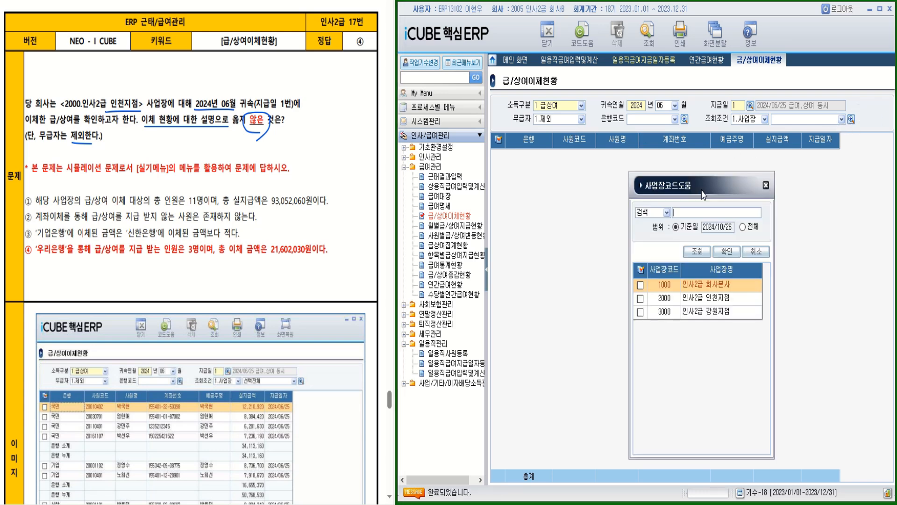
left_click(576, 307)
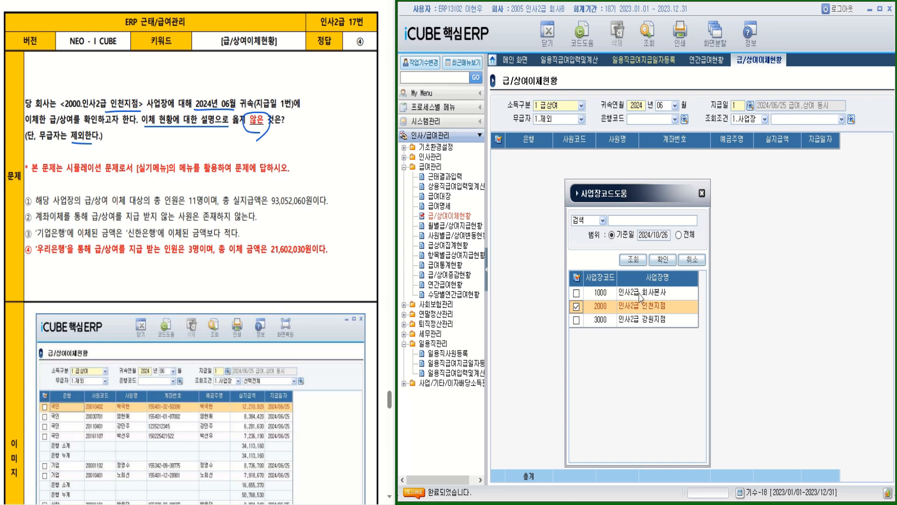
left_click(662, 259)
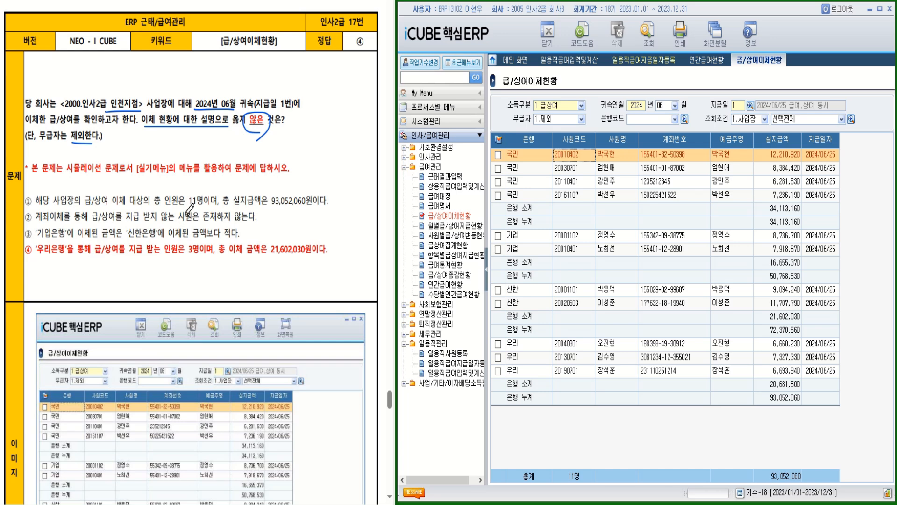
Underline 11명 and 93,052,060원 in choice ① and mark choices ① and ② with circles as correct
left_click_drag(188, 207, 337, 211)
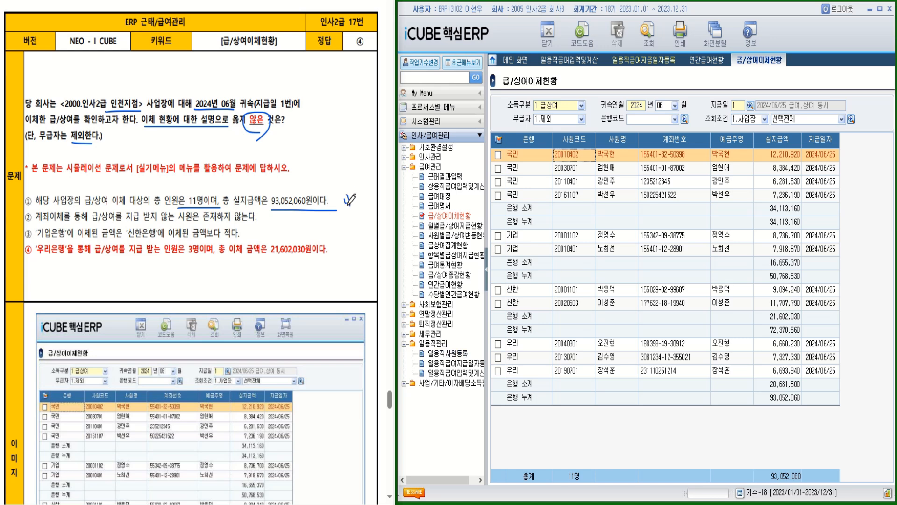
left_click_drag(345, 204, 346, 206)
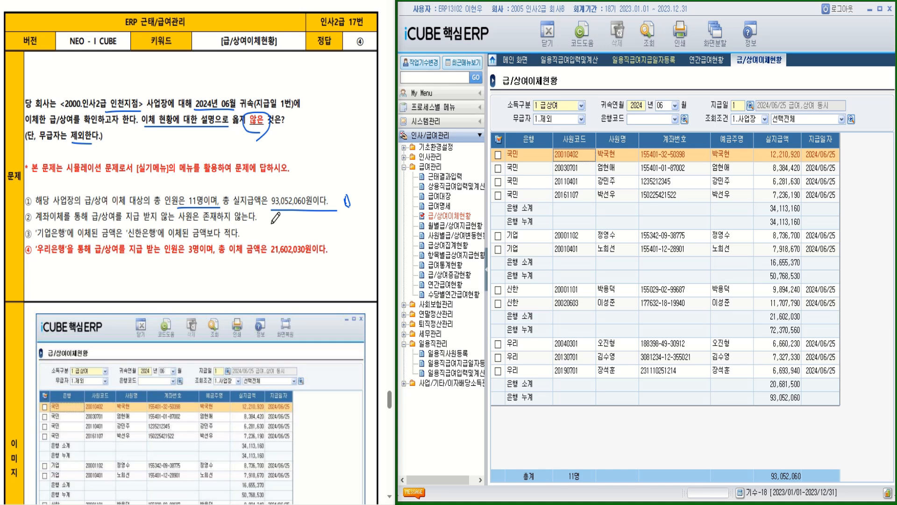
left_click_drag(265, 215, 269, 221)
Compare the 기업, 신한 and 우리 bank subtotals, circle choice ③, cross out 21,602,030원, and check off choice ④ for question 17
left_click(793, 269)
left_click(788, 321)
left_click(787, 321)
left_click_drag(255, 228, 256, 229)
mouse_move(281, 252)
left_mouse_down()
mouse_move(298, 238)
mouse_move(299, 259)
left_mouse_up()
left_click_drag(15, 237, 37, 243)
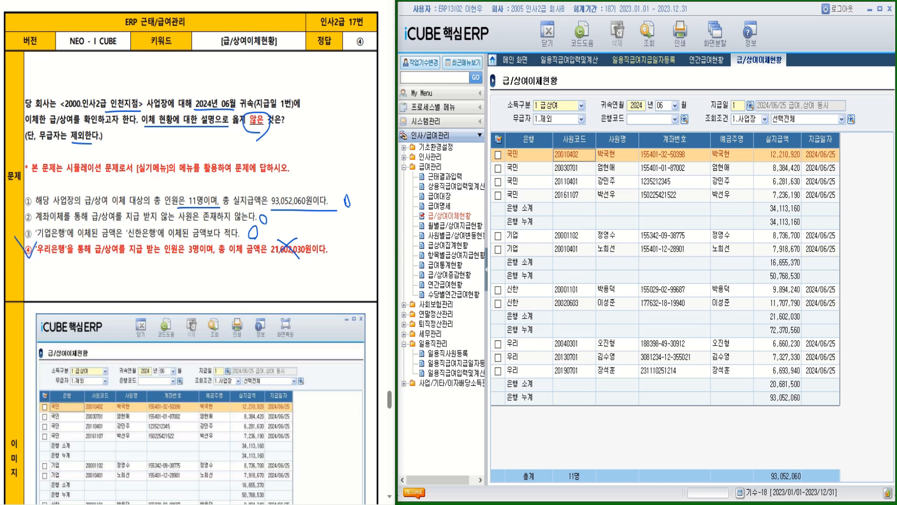
Go to question 18, underline 수당 별 지급현황, 인천지점 and P06.근속수당, and circle 적게
scroll(295, 246, "down", 5)
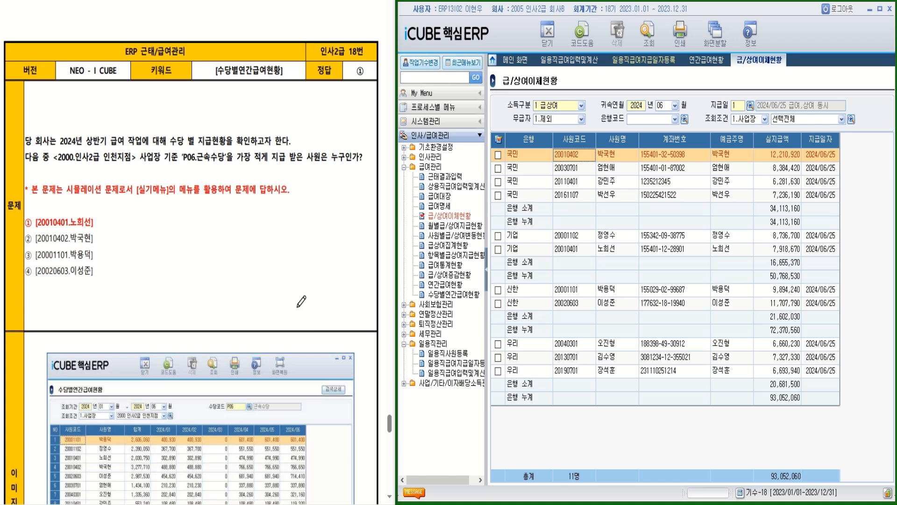
left_click_drag(166, 149, 229, 149)
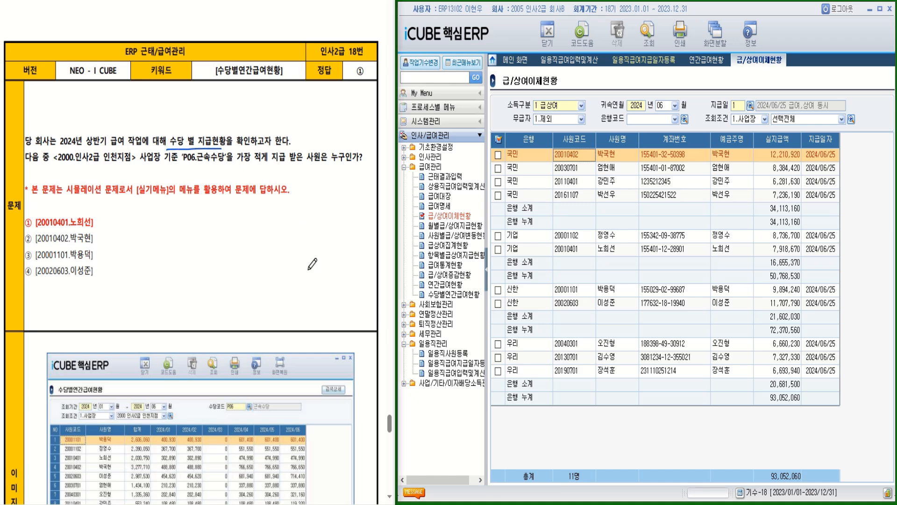
mouse_move(100, 163)
left_mouse_down()
mouse_move(229, 163)
mouse_move(270, 147)
mouse_move(262, 169)
left_mouse_up()
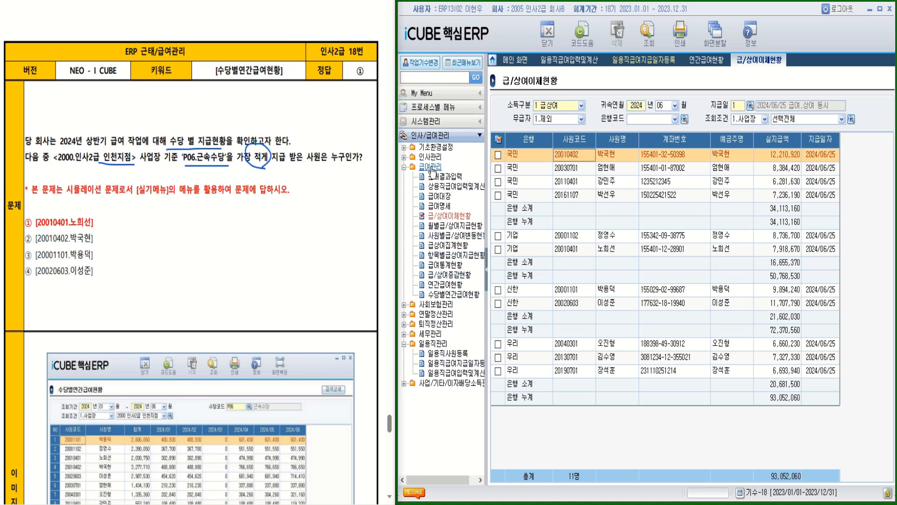
Open 수당별연간급여현황 under 급여관리 and set 조회기간 to 2024/01 through 2024/06
left_click(453, 296)
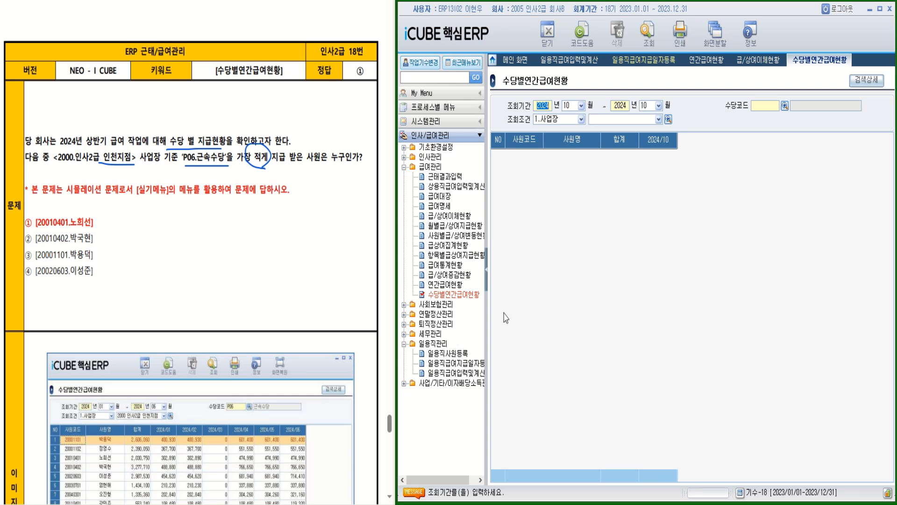
left_click(581, 107)
scroll(575, 126, "up", 2)
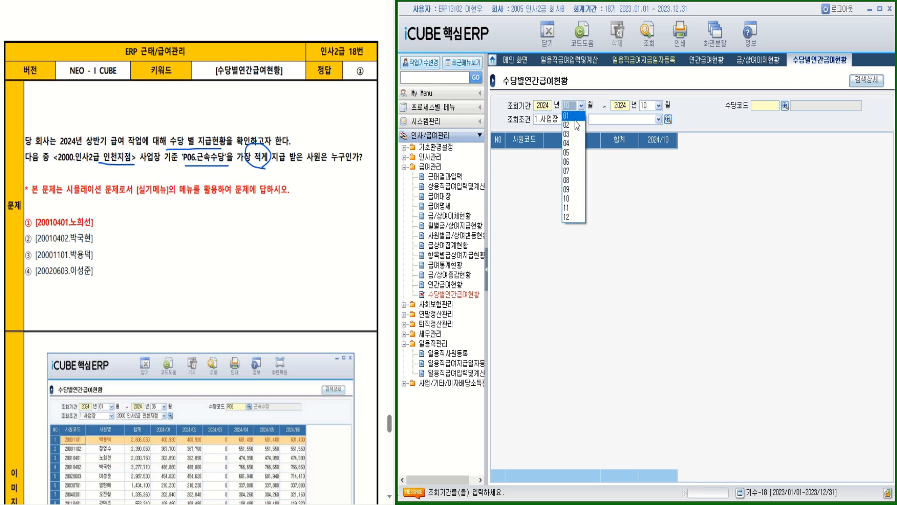
left_click(572, 115)
left_click(658, 106)
left_click(647, 162)
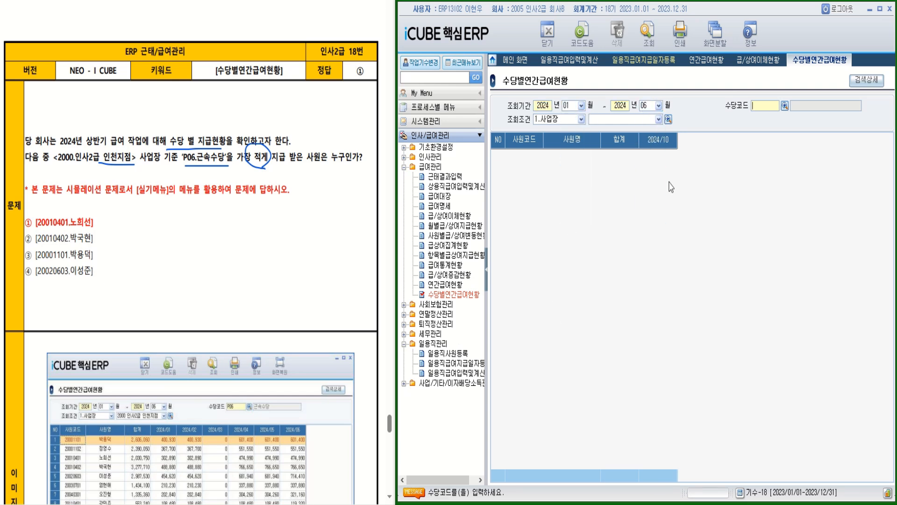
Set 수당코드 to P06 근속수당 and query the allowance for 사업장 2000 인사2급 인천지점
left_click(785, 106)
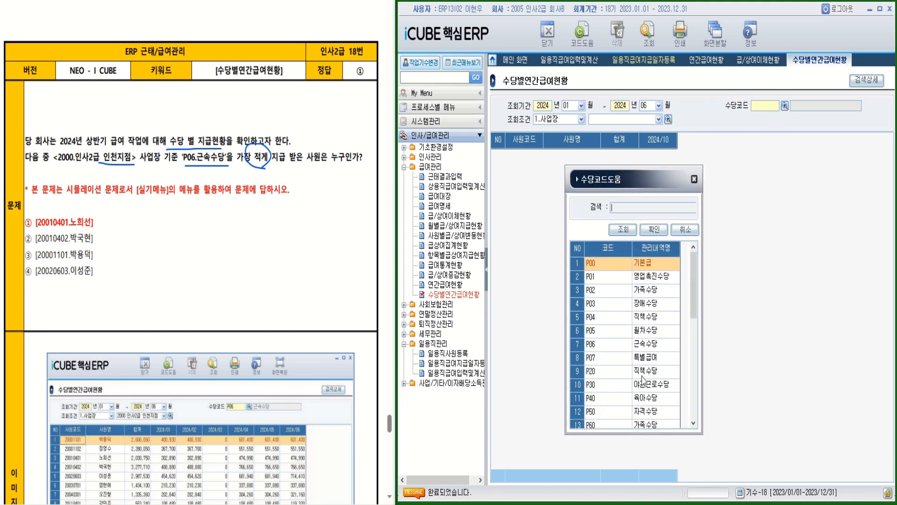
left_click(634, 348)
double_click(633, 350)
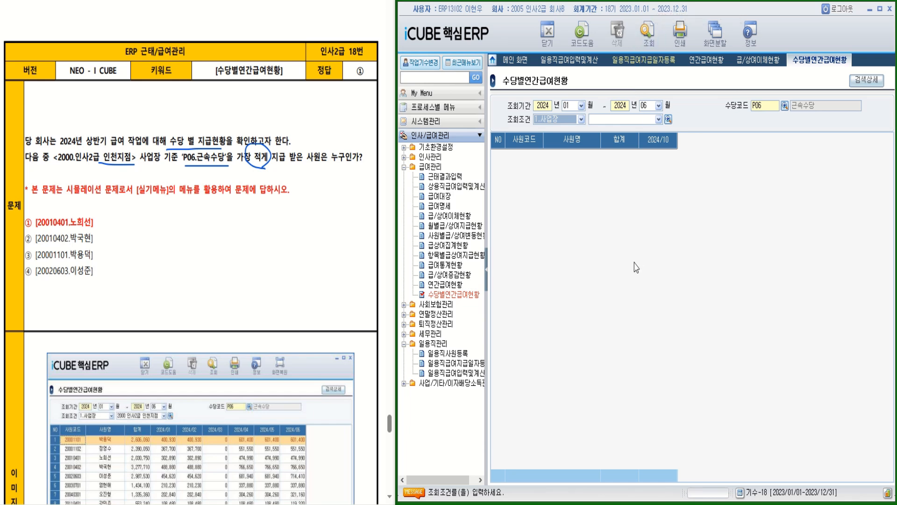
left_click(669, 119)
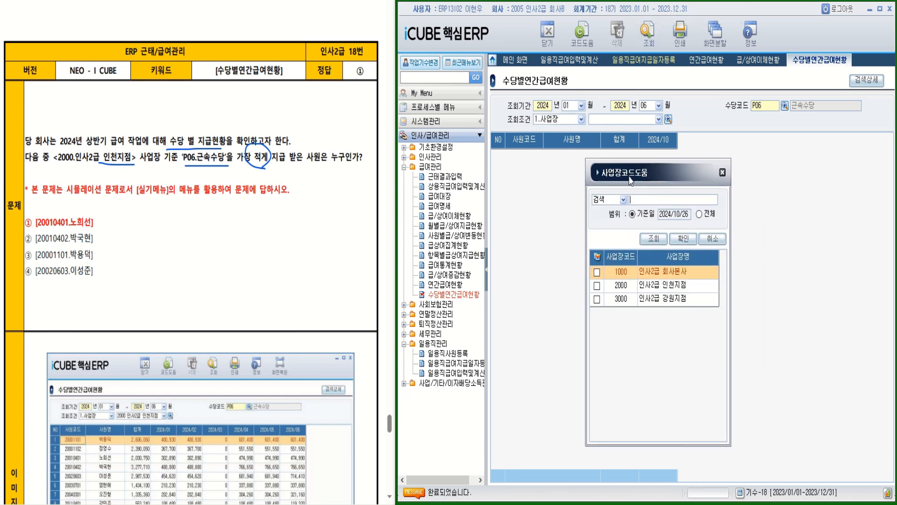
left_click(633, 286)
left_click(597, 285)
left_click(683, 238)
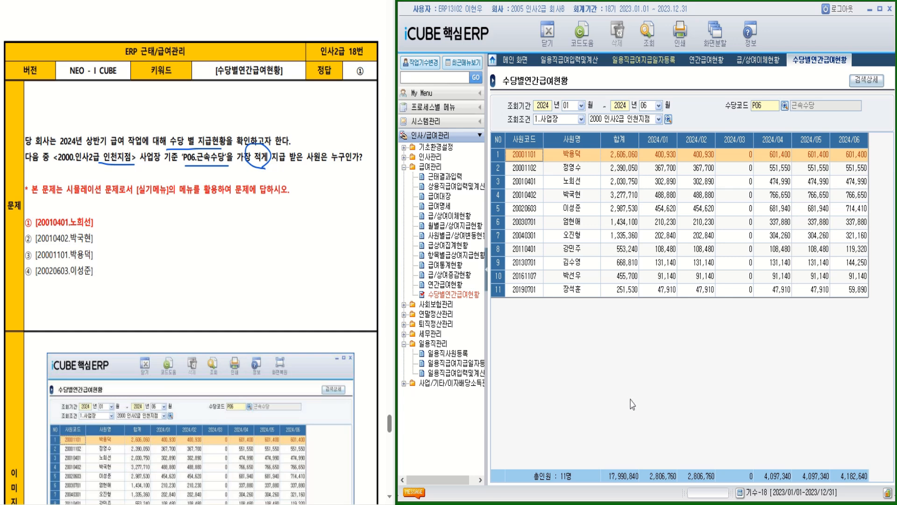
Compare the 합계 amounts of the four candidate employees and check off choice ① for question 18
left_click(608, 183)
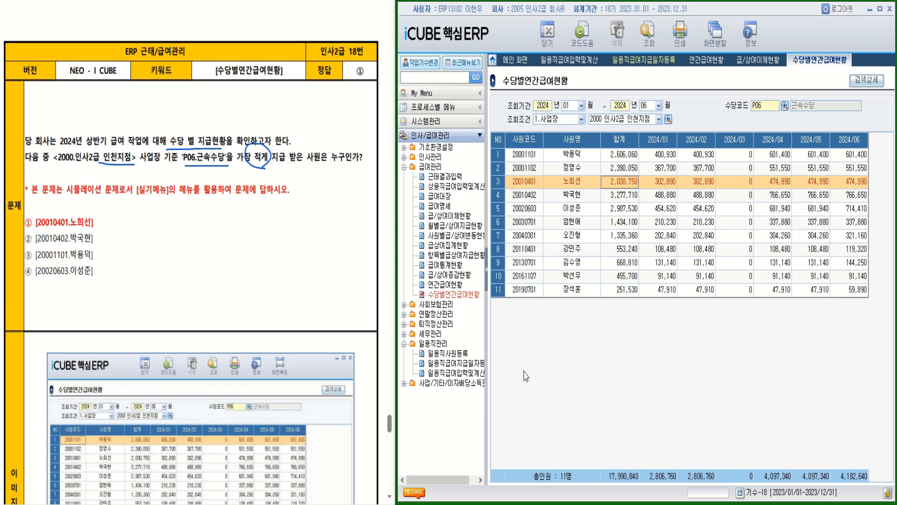
left_click(582, 200)
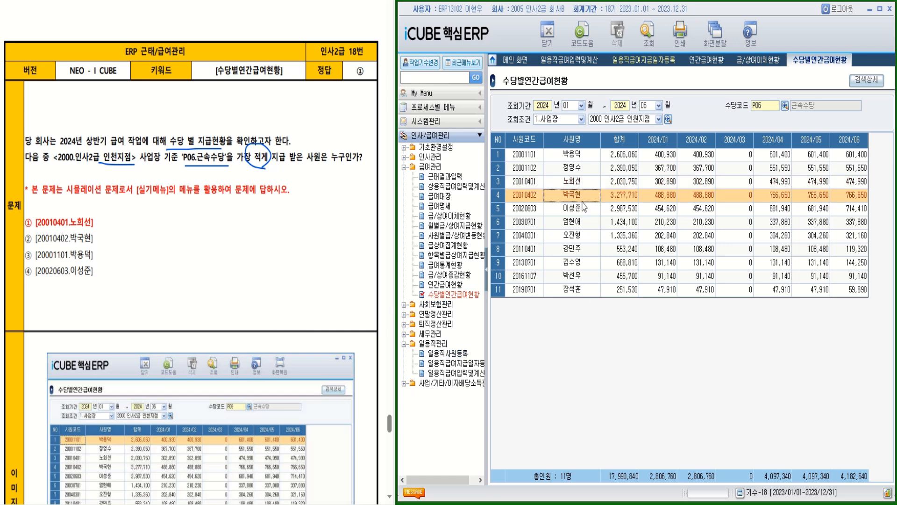
left_click(585, 157)
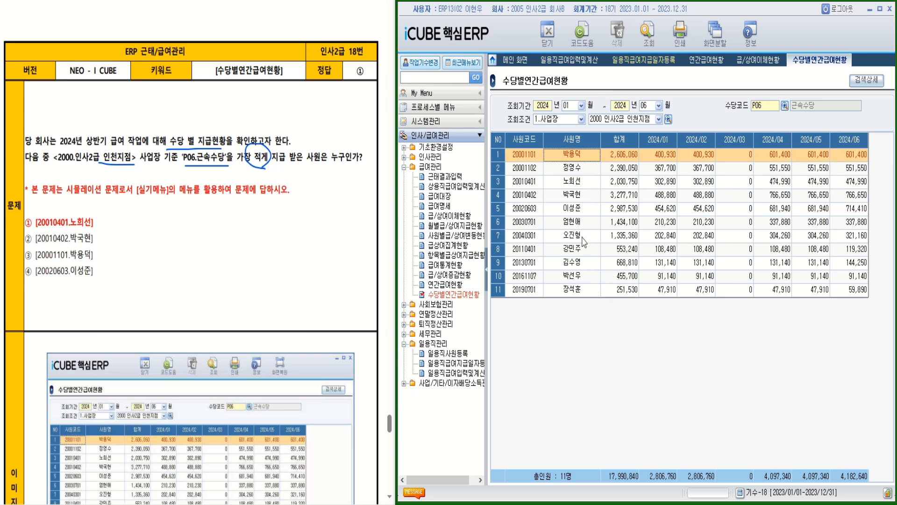
left_click(585, 211)
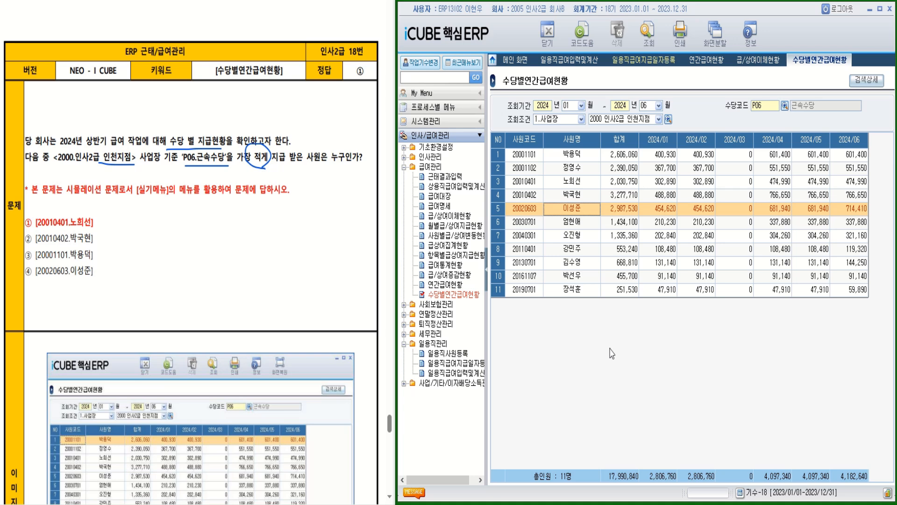
left_click(588, 184)
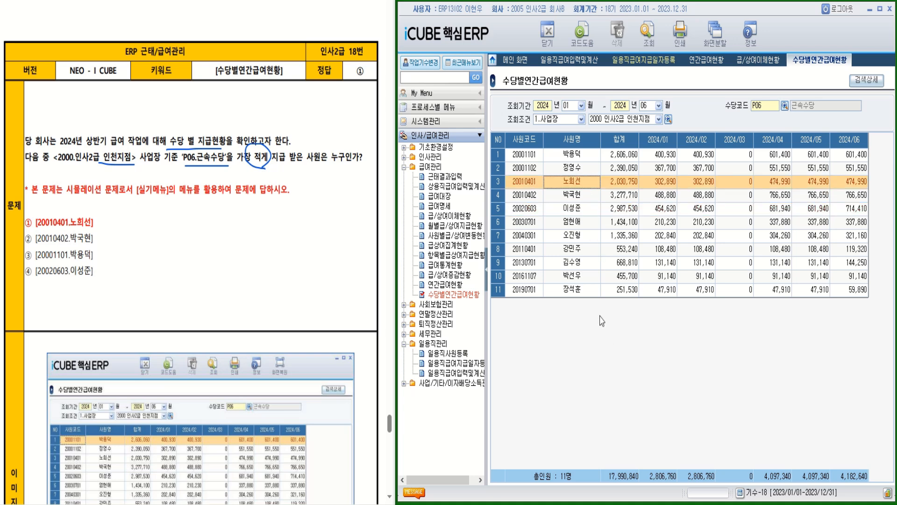
mouse_move(21, 205)
left_mouse_down()
mouse_move(30, 229)
mouse_move(44, 207)
left_mouse_up()
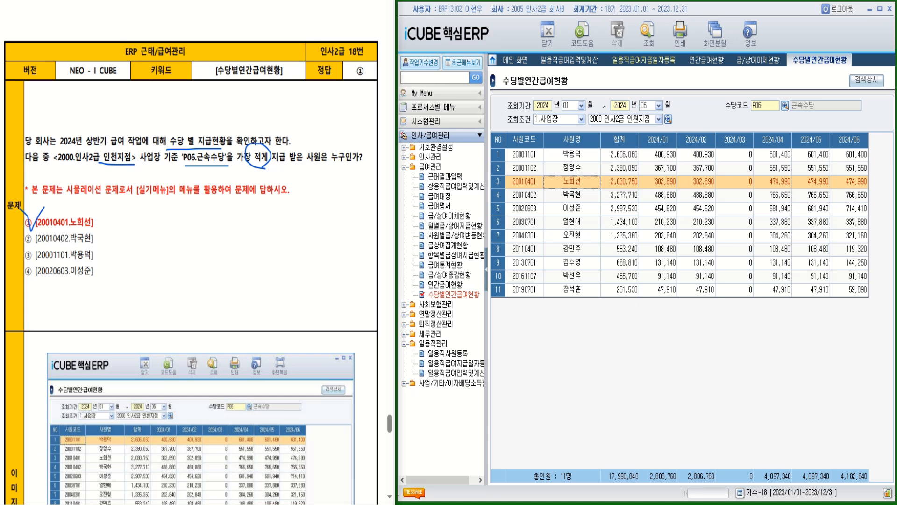
Go to question 19, circle 부서별 and 소득세, and underline 2024년 2분기 급여, [급여]인 내역 and 부서
scroll(192, 252, "down", 10)
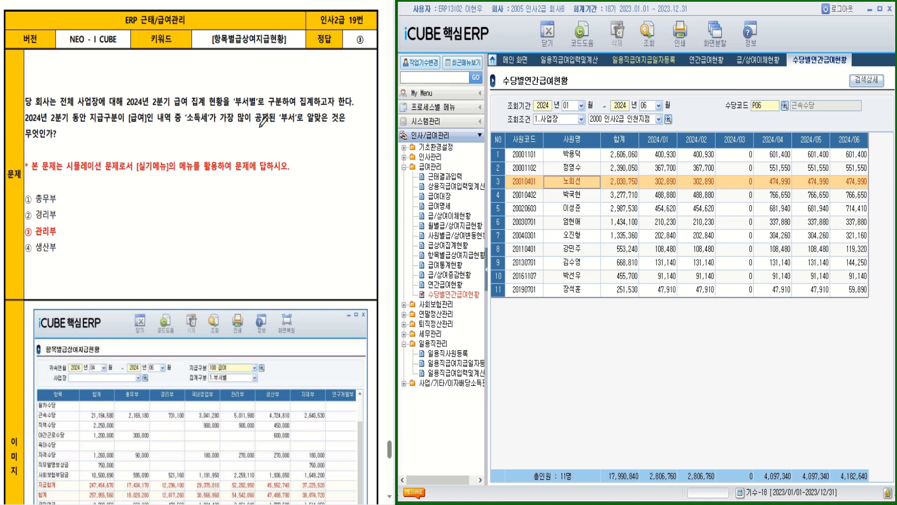
mouse_move(258, 107)
left_mouse_down()
mouse_move(227, 104)
mouse_move(260, 94)
mouse_move(259, 107)
left_mouse_up()
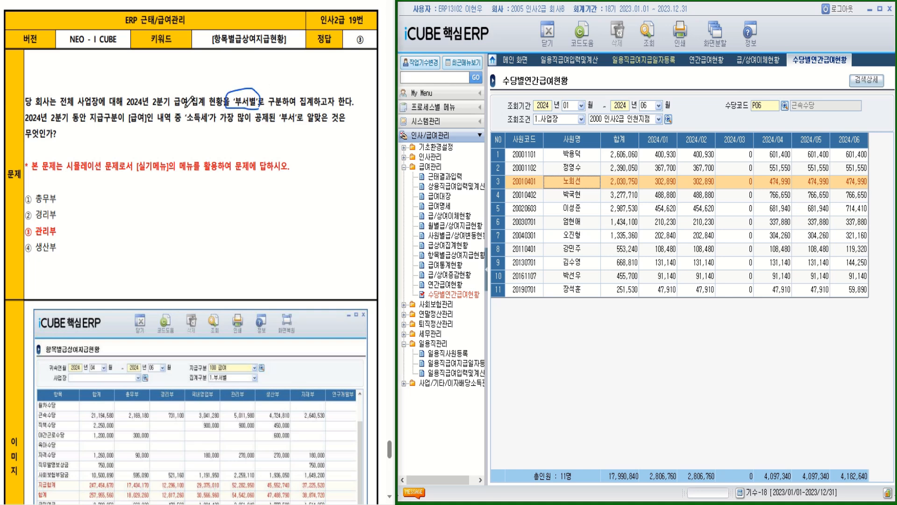
left_click_drag(183, 111, 126, 111)
mouse_move(120, 130)
left_mouse_down()
mouse_move(175, 130)
mouse_move(201, 106)
mouse_move(204, 126)
left_mouse_up()
left_click_drag(275, 126, 290, 126)
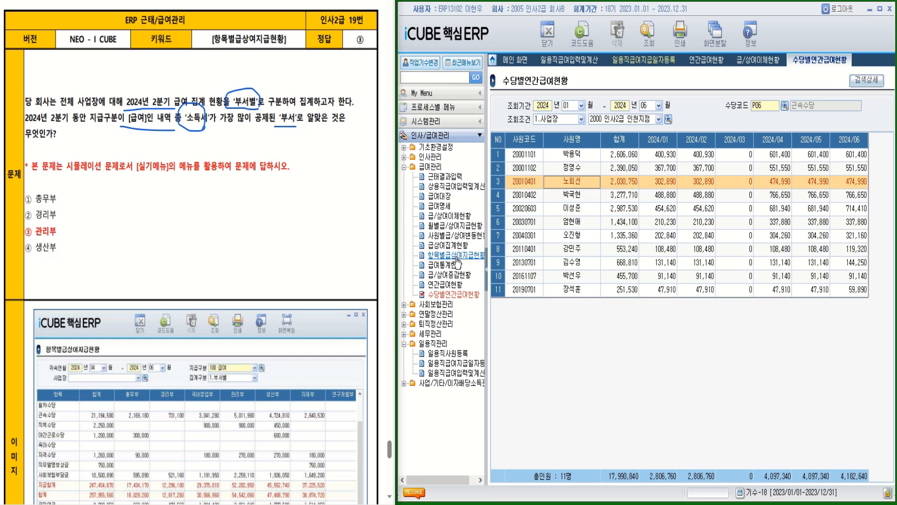
Open 항목별급상여지급현황 under 급여관리 and set 귀속연월 to 2024/04 through 2024/06
left_click(456, 257)
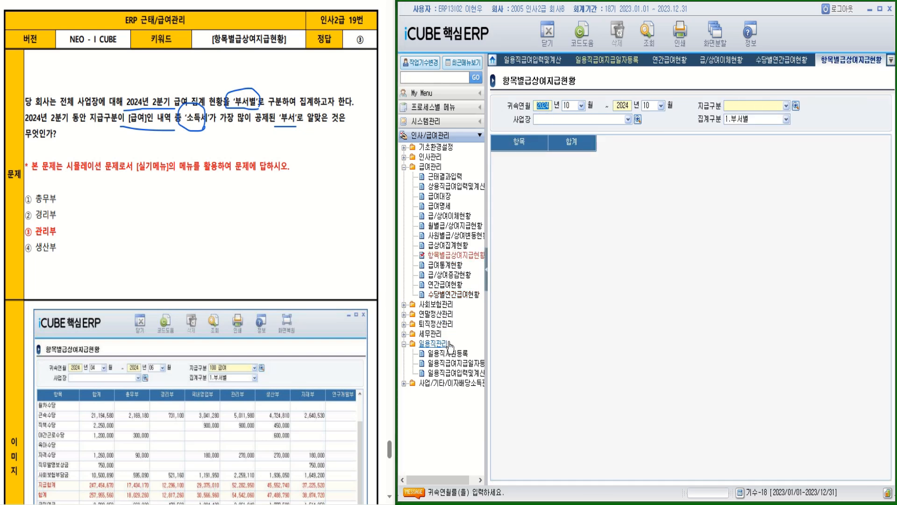
left_click(582, 106)
left_click(575, 143)
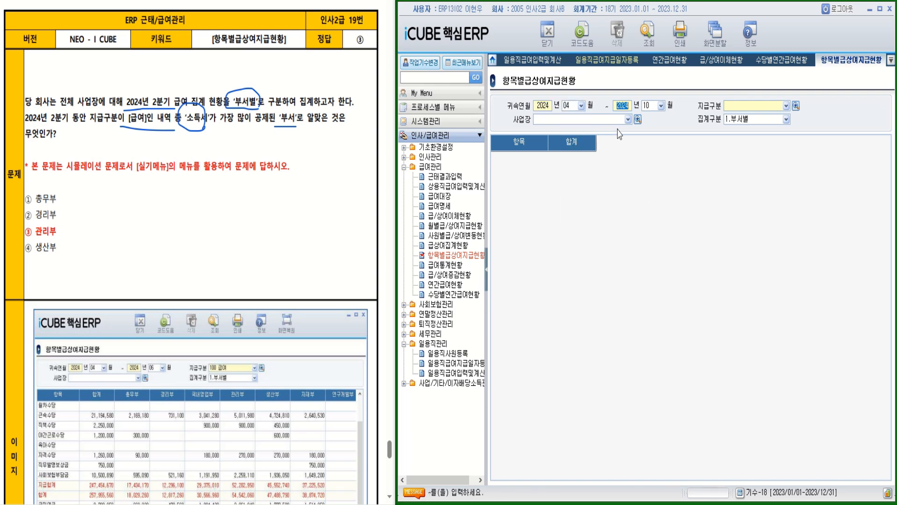
left_click(661, 106)
left_click(656, 161)
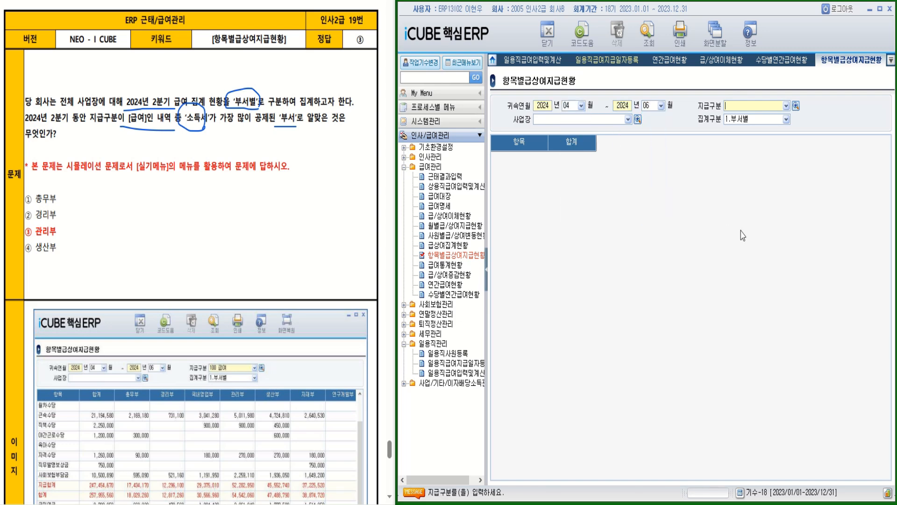
Set 지급구분 to 100 급여 and 집계구분 to 1.부서별, and query the payment status for all workplaces
left_click(796, 106)
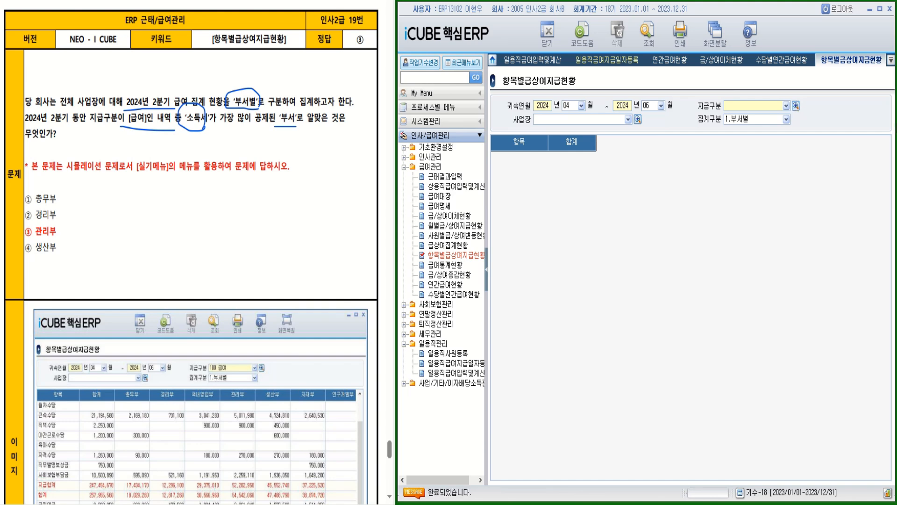
double_click(684, 263)
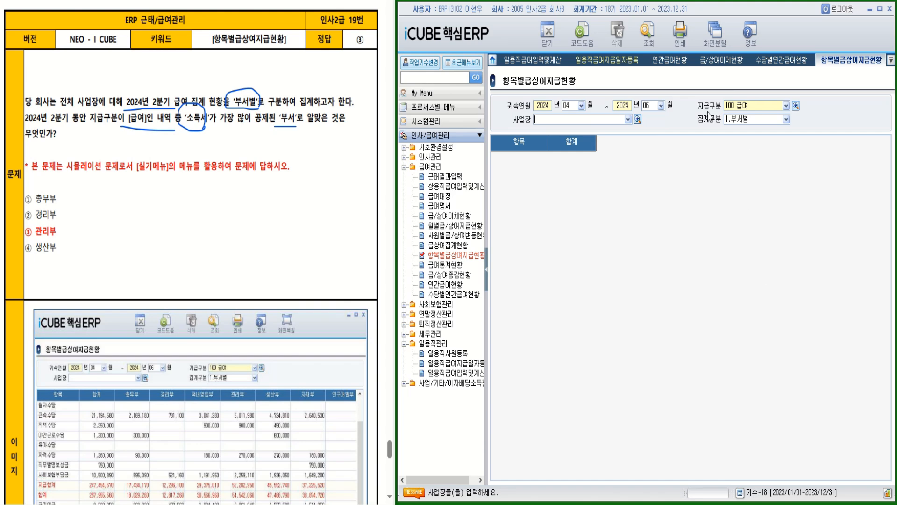
left_click(786, 119)
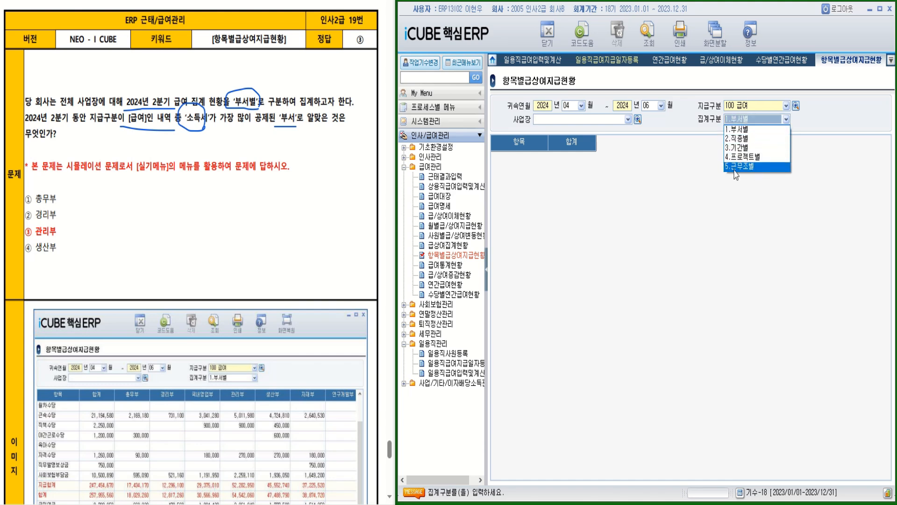
left_click(743, 133)
left_click(648, 31)
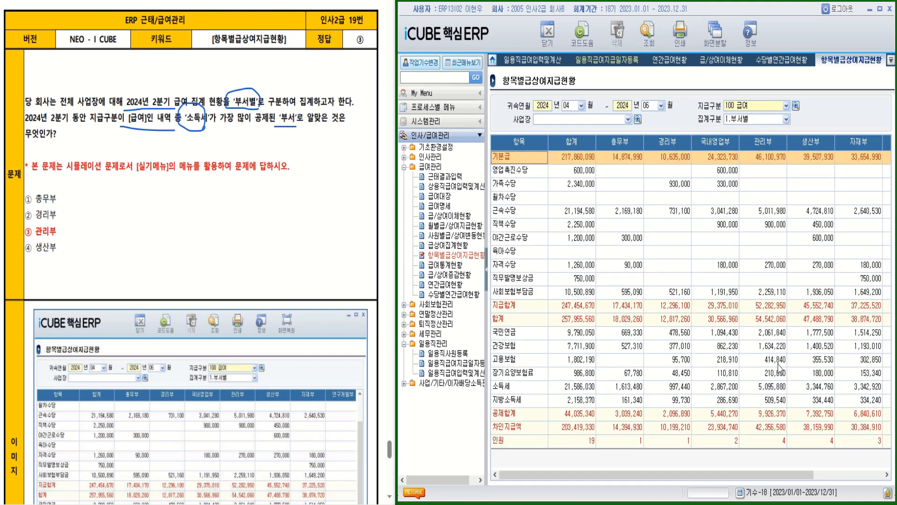
Compare the 소득세 amounts across all departments and check off choice ③ for question 19
left_click(513, 388)
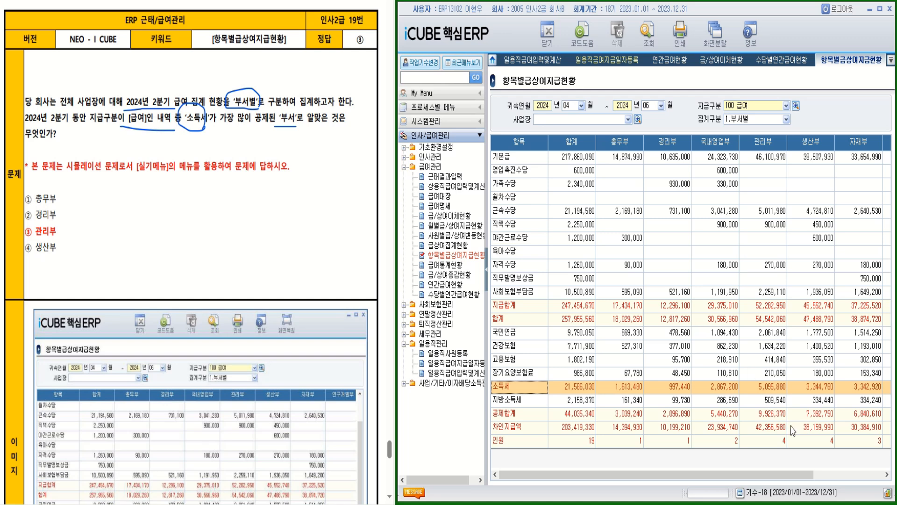
left_click(775, 391)
left_click_drag(14, 224, 73, 228)
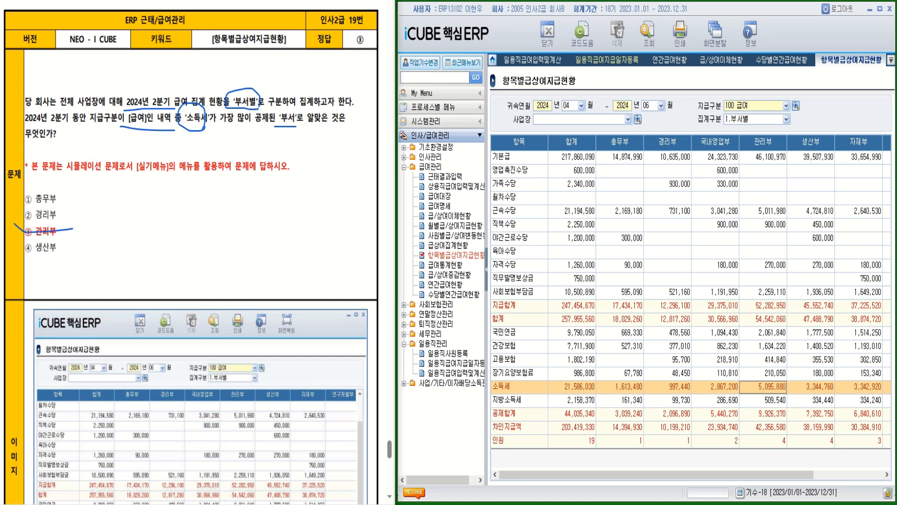
left_click_drag(806, 475, 886, 478)
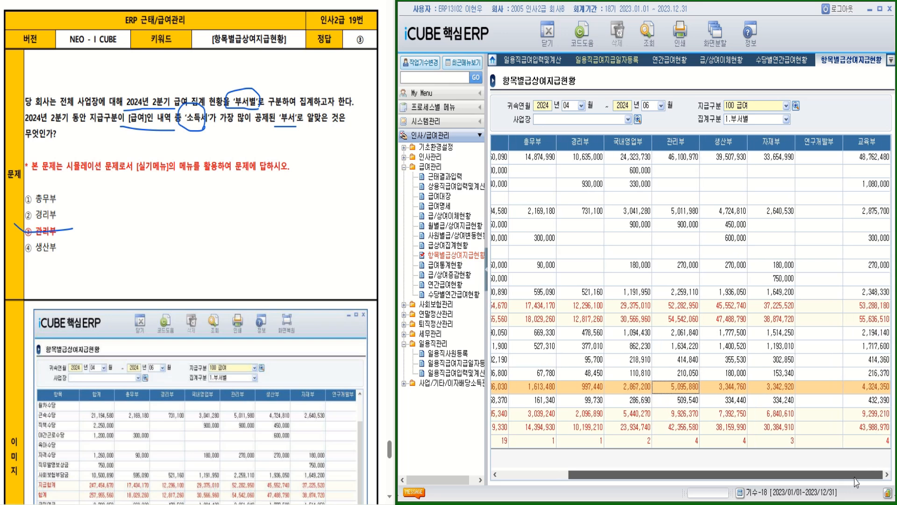
left_click_drag(855, 478, 692, 477)
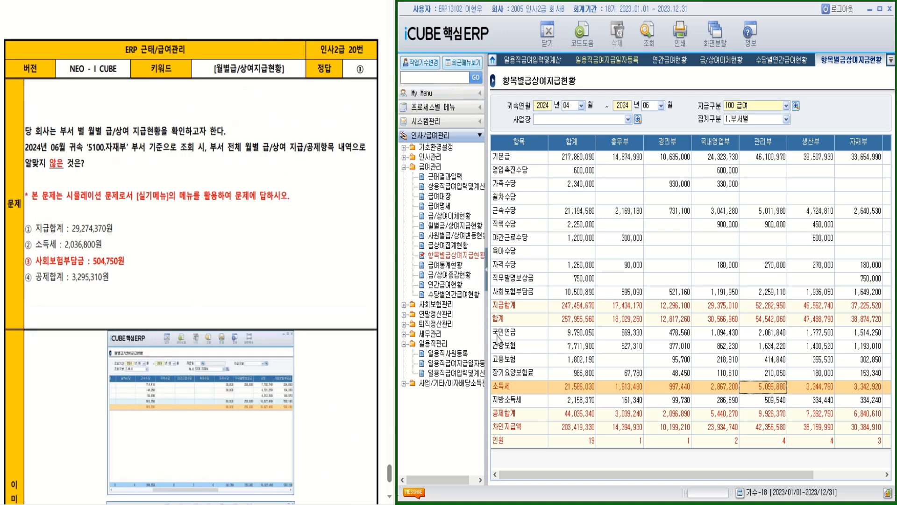
In question 20, underline 월별 급/상여 지급현황, 06월 and 5100.자재부 부서 기준, and circle 않은
left_click_drag(87, 136, 165, 138)
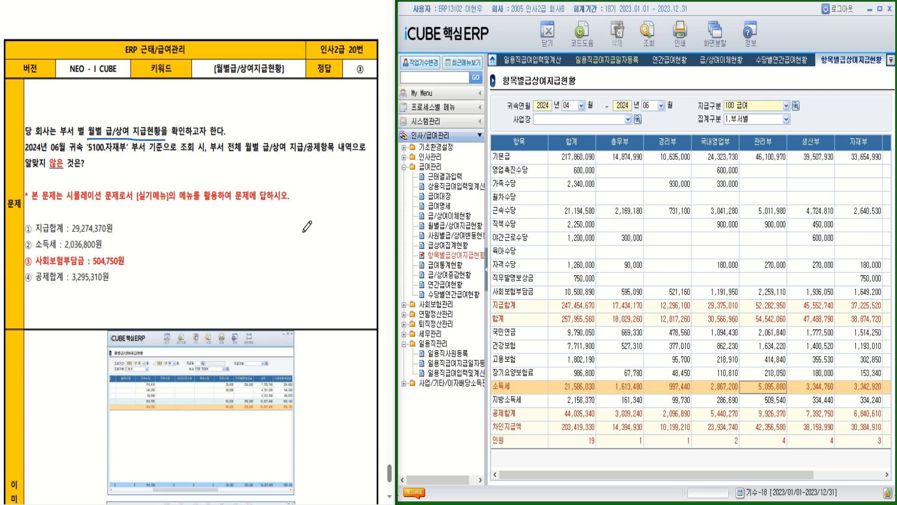
left_click_drag(46, 153, 161, 155)
mouse_move(70, 173)
left_mouse_down()
mouse_move(41, 160)
mouse_move(68, 166)
left_mouse_up()
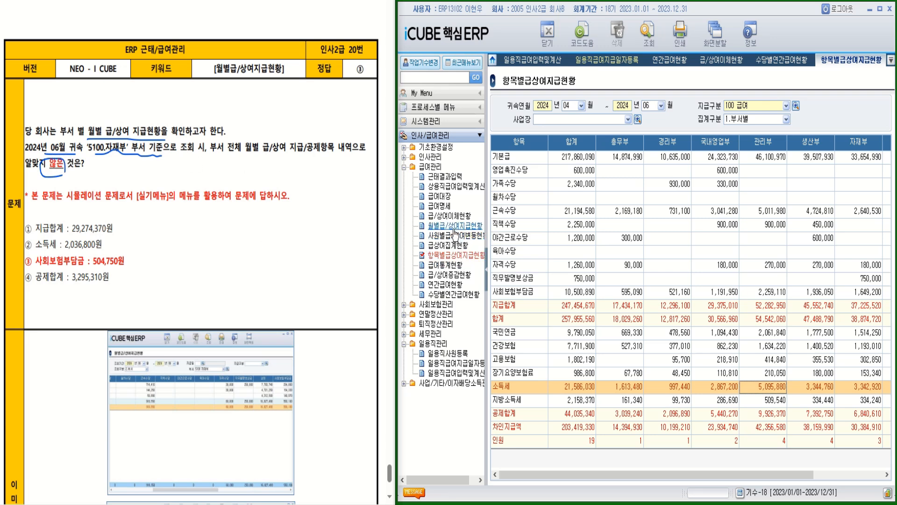
Open 월별급/상여지급현황 under 급여관리, set 조회기간 to 2024/06 through 2024/06, and leave 지급구분 blank
left_click(454, 226)
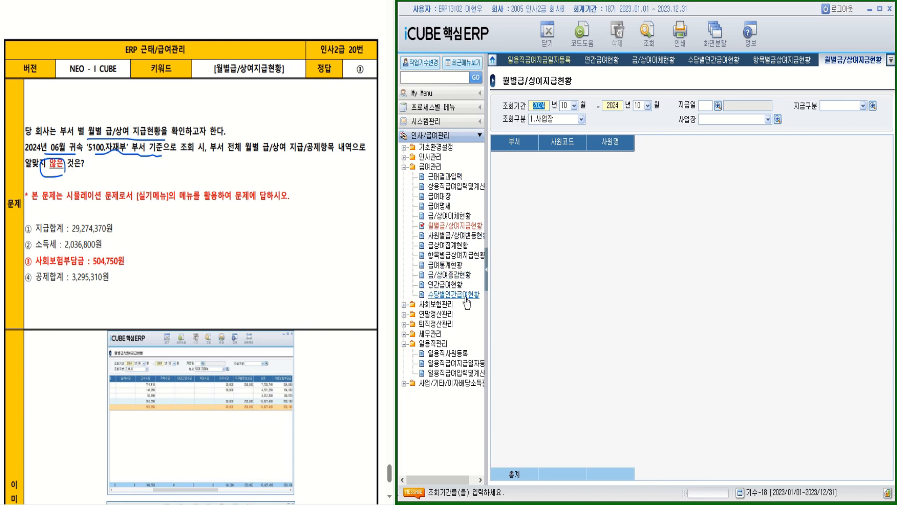
left_click(574, 107)
left_click(571, 162)
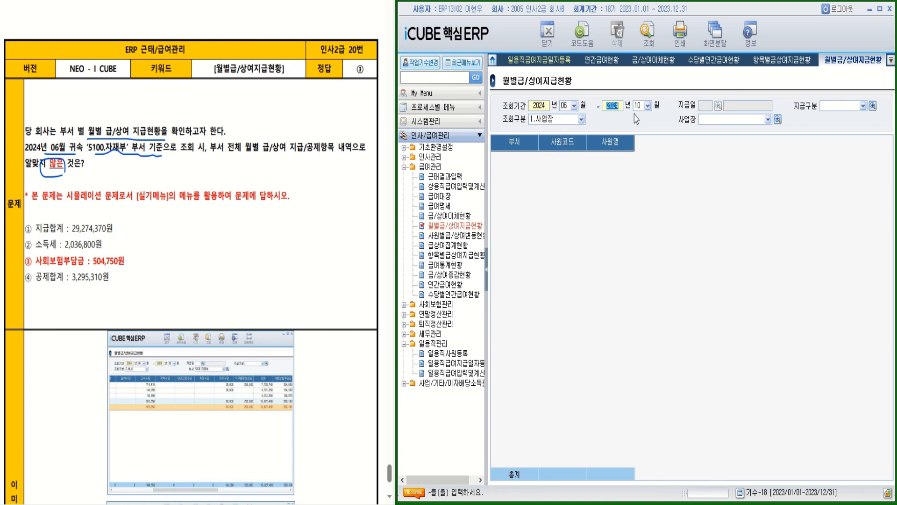
left_click(648, 106)
left_click(645, 162)
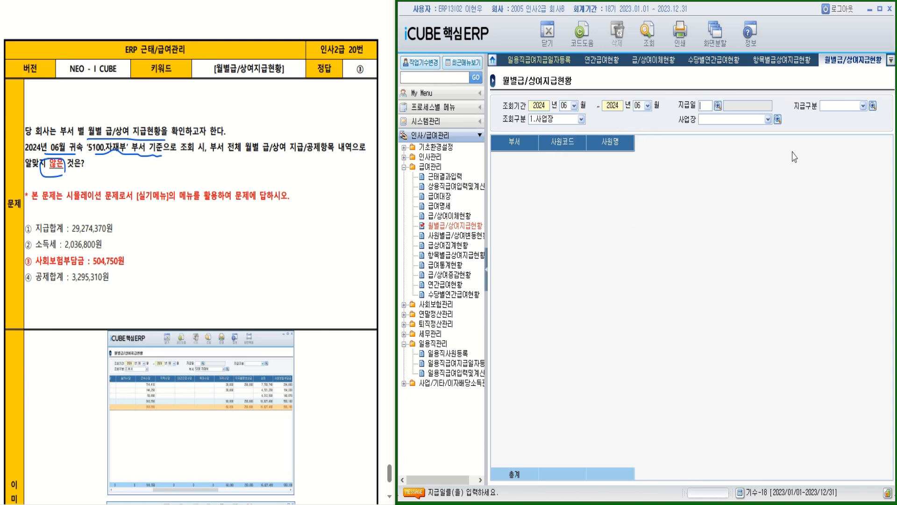
left_click(872, 107)
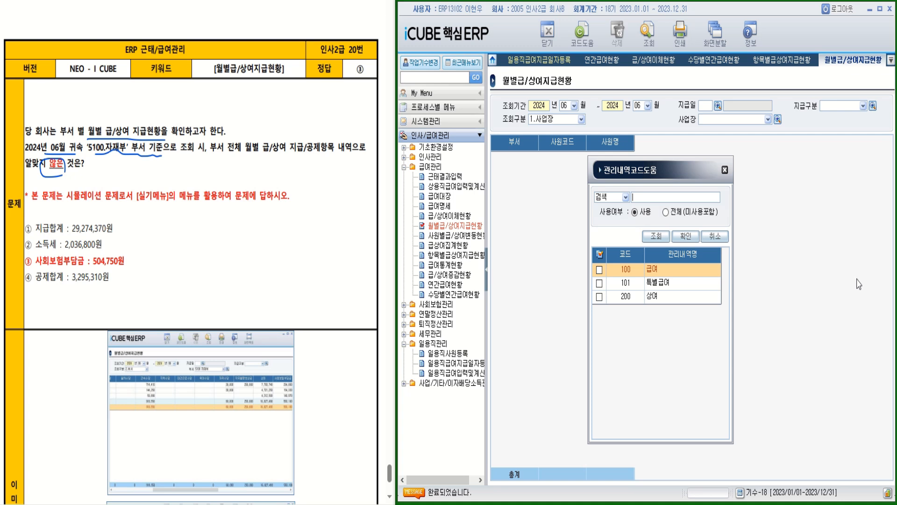
left_click(725, 170)
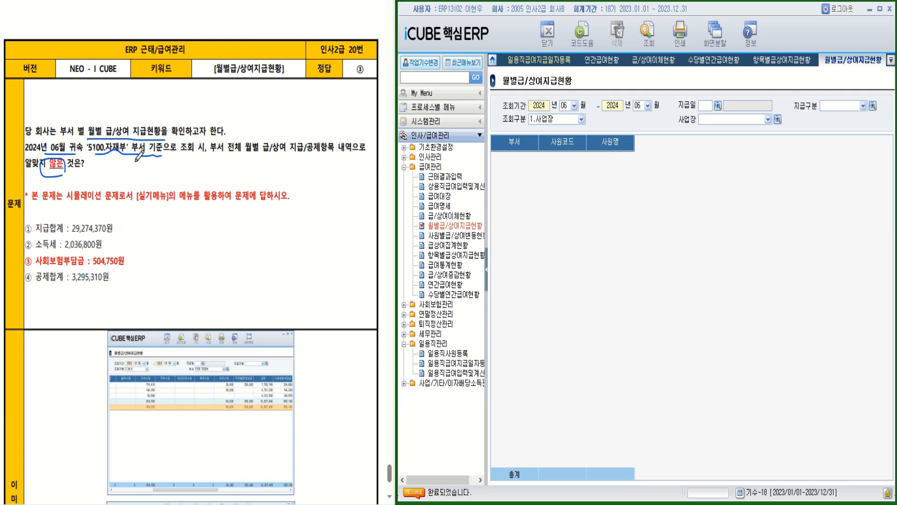
Set 조회구분 to 2.부서 with department 5100 자재부 and query the monthly payments
left_click(581, 119)
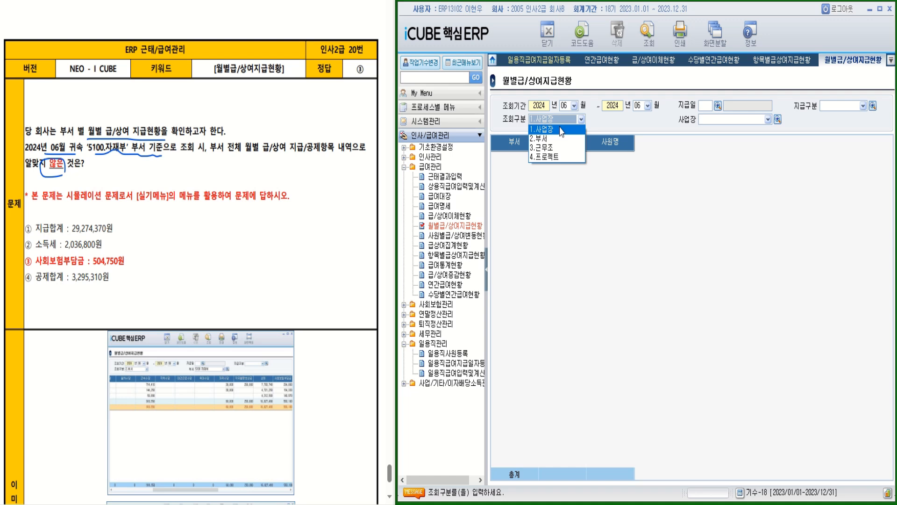
left_click(544, 136)
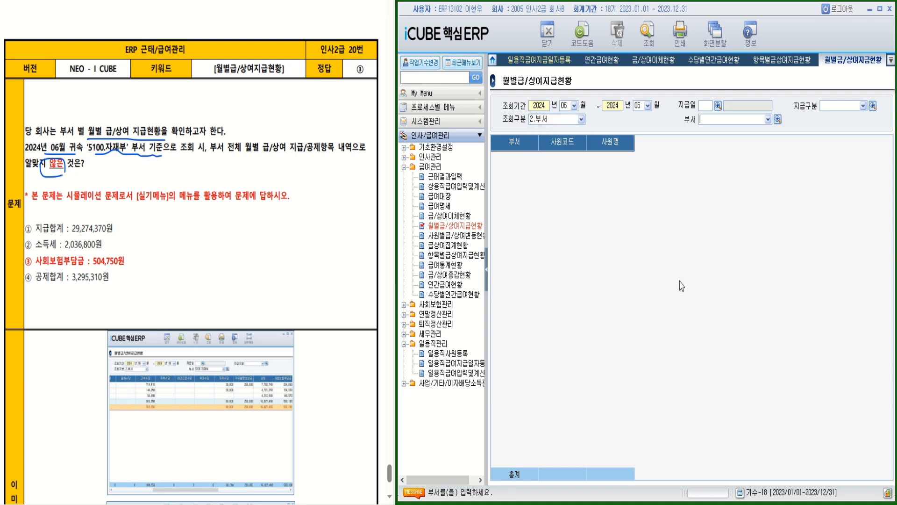
left_click(777, 120)
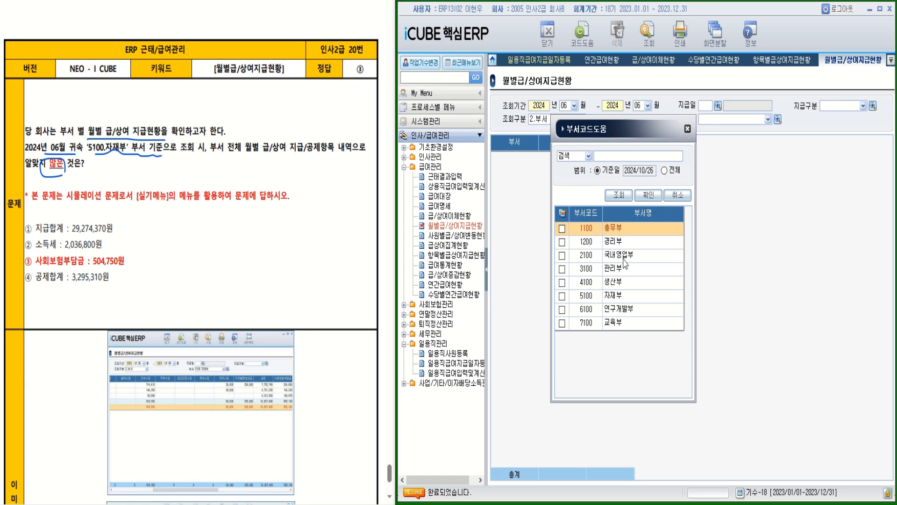
left_click(562, 295)
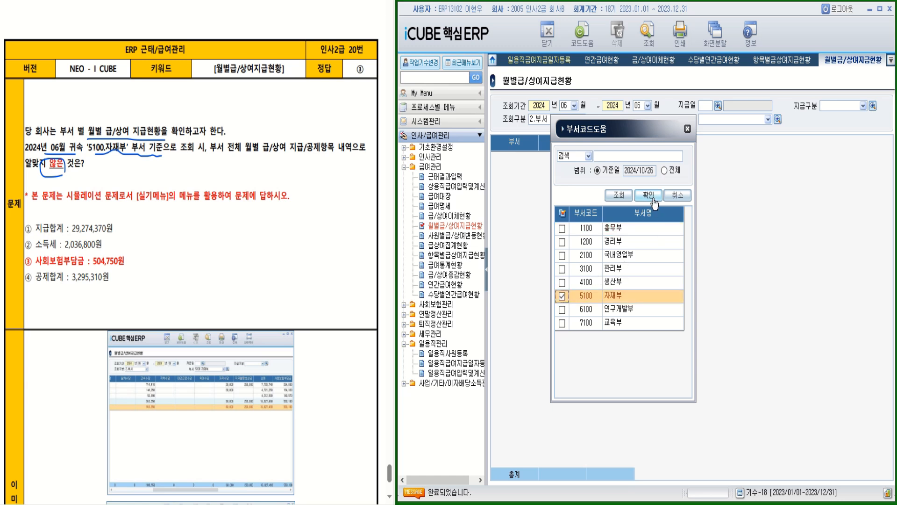
left_click(649, 195)
key("F12")
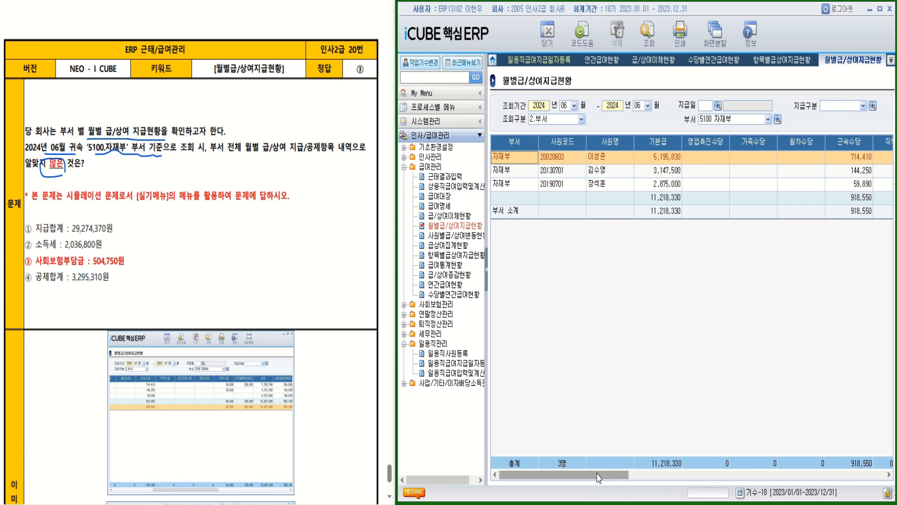
Collapse the menu tree, compare the department's 지급합계, 소득세, 사회보험부담금 and 공제합계 with the choices, and check off choice ③ for question 20
left_click(488, 278)
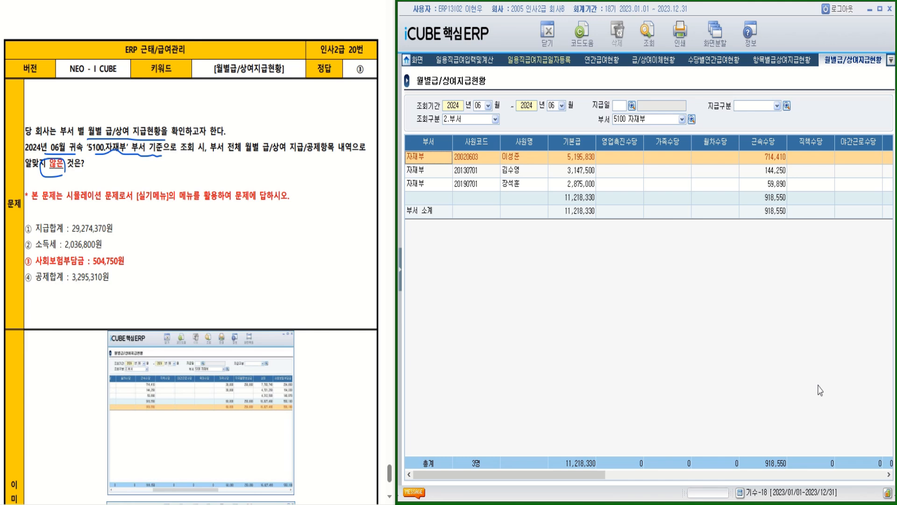
left_click_drag(563, 475, 749, 486)
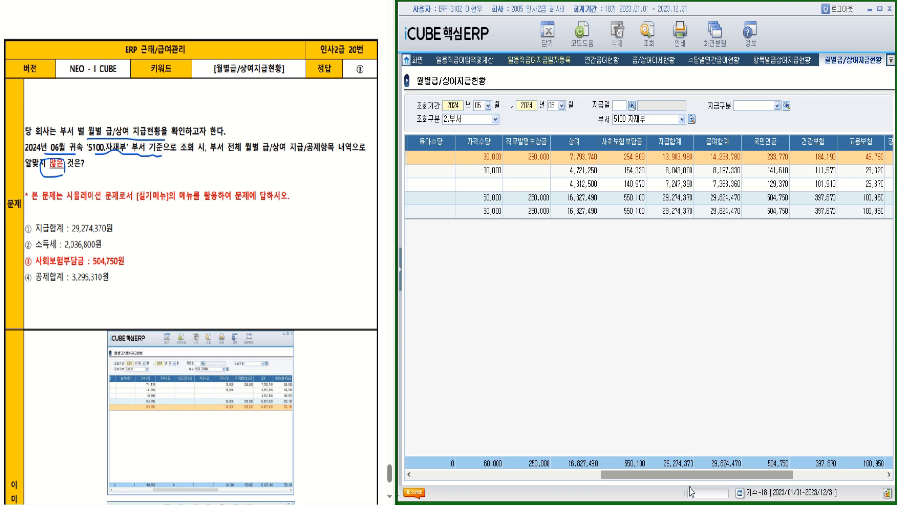
left_click_drag(697, 480, 774, 484)
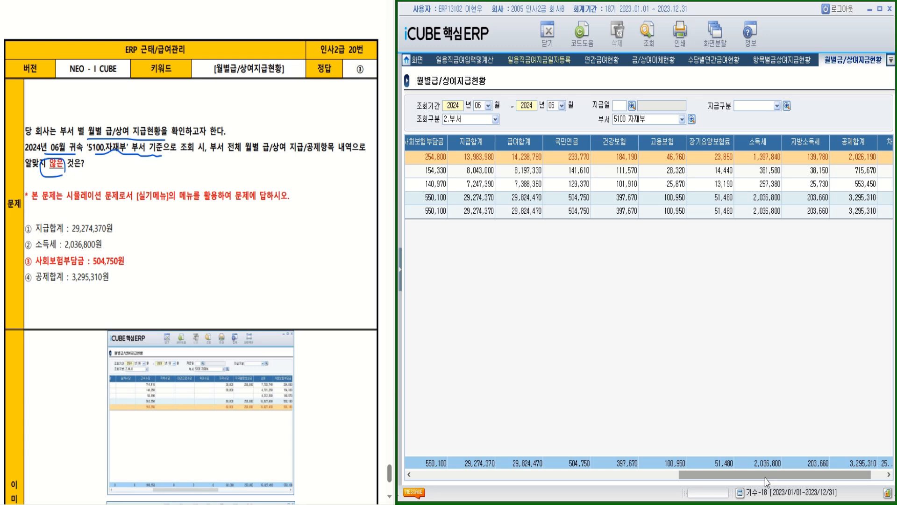
left_click_drag(764, 478, 666, 480)
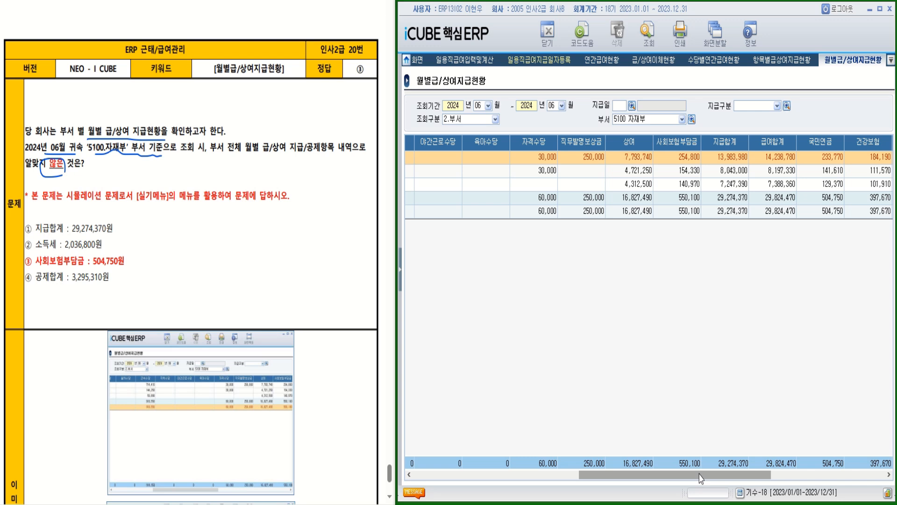
mouse_move(18, 254)
left_mouse_down()
mouse_move(26, 263)
mouse_move(46, 257)
left_mouse_up()
left_click_drag(752, 473, 870, 476)
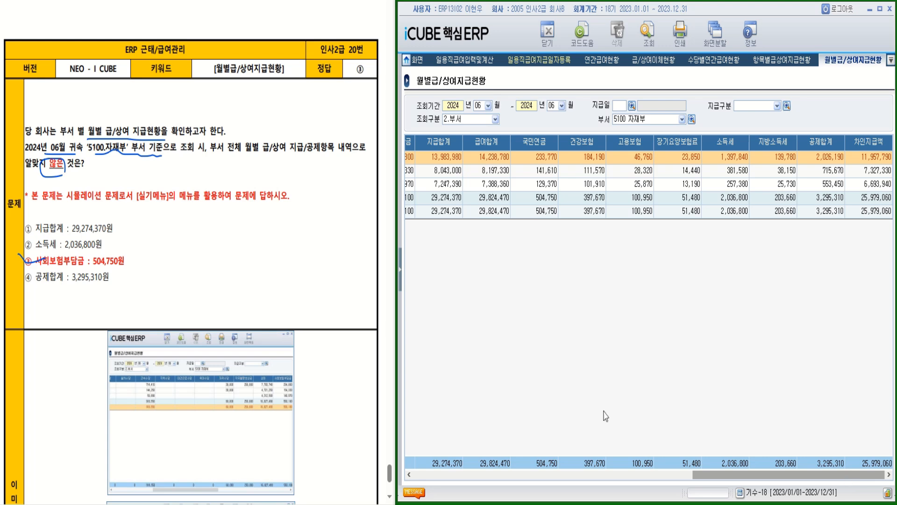
scroll(353, 321, "down", 3)
scroll(353, 322, "up", 3)
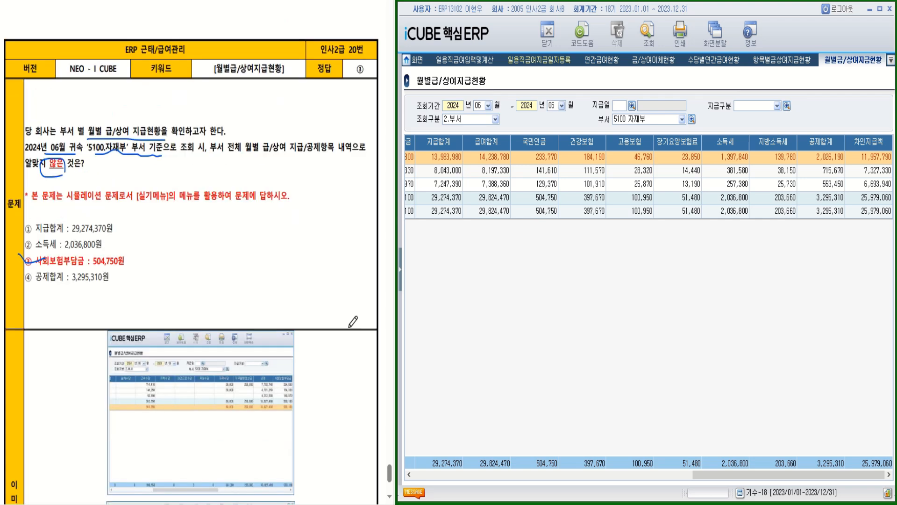